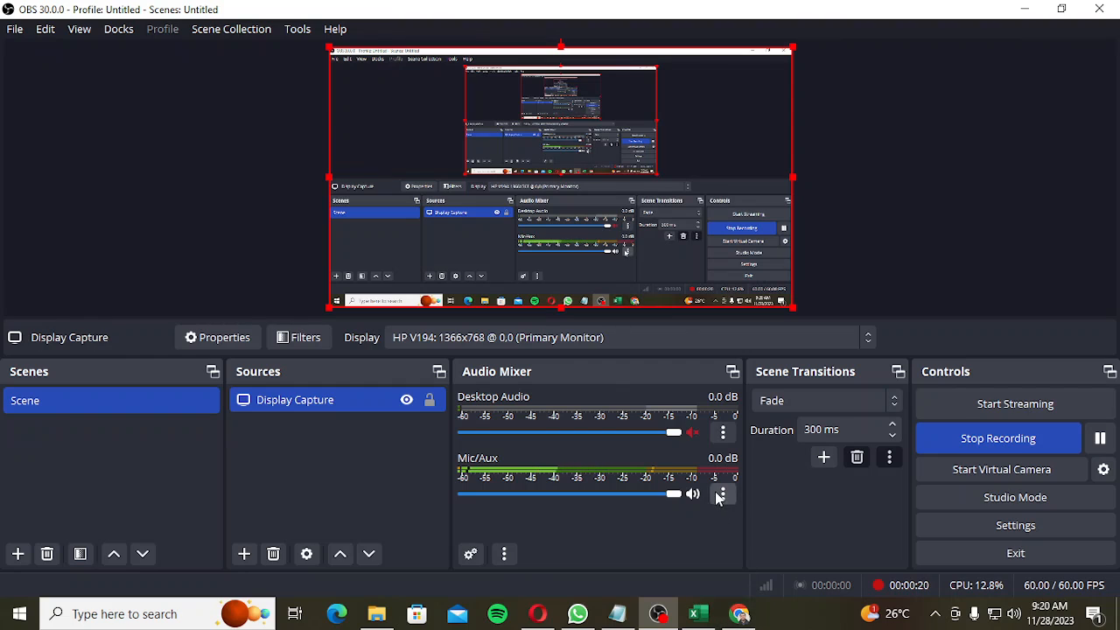
click(744, 615)
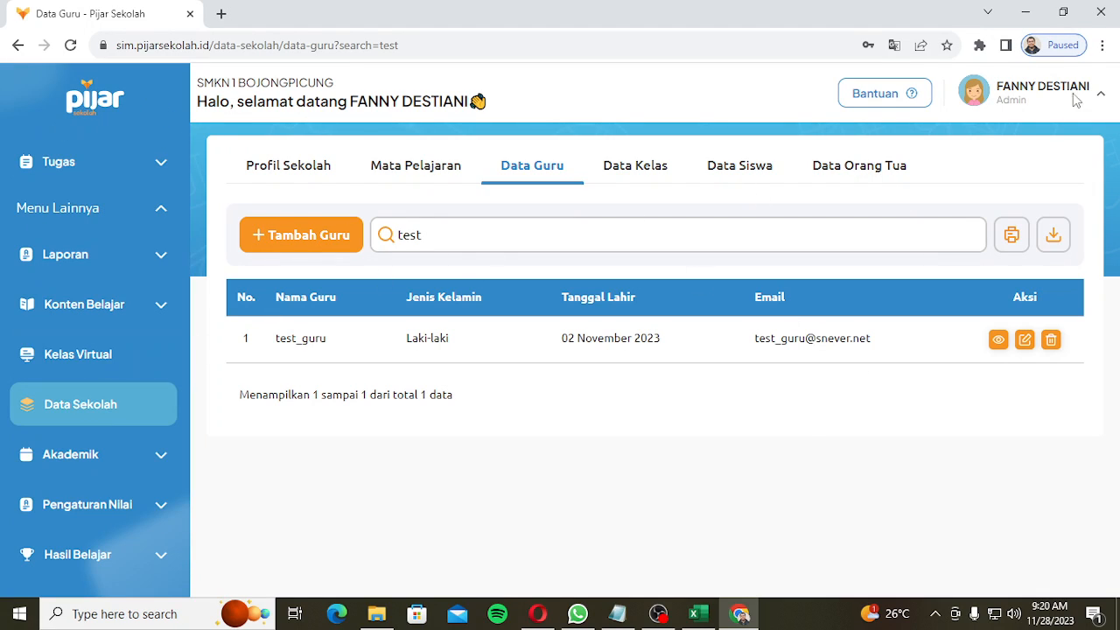
click(1027, 14)
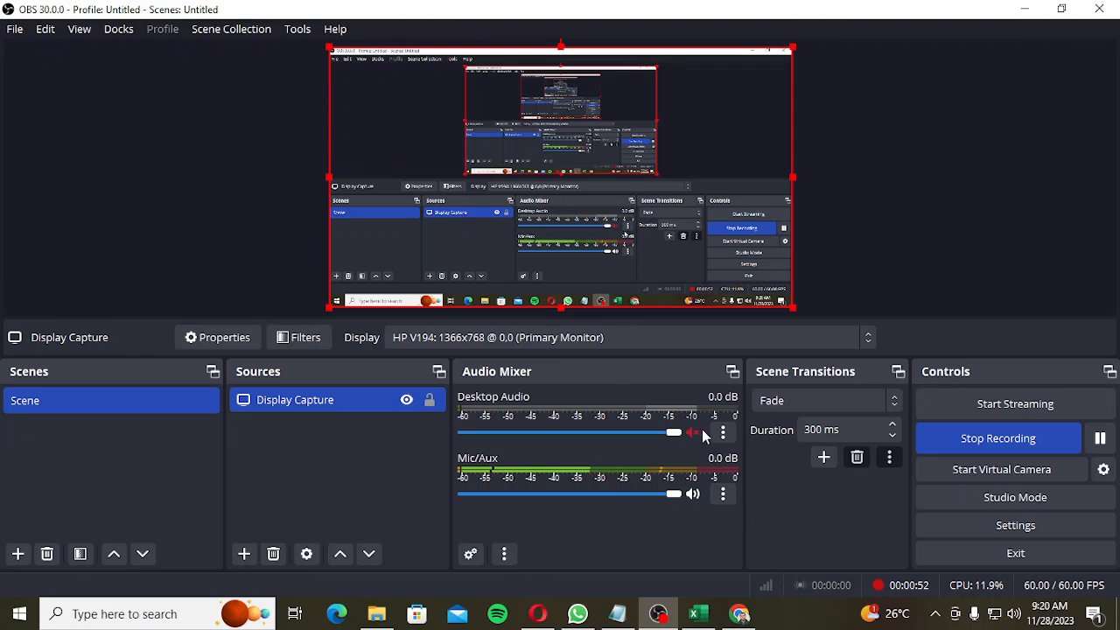
click(618, 615)
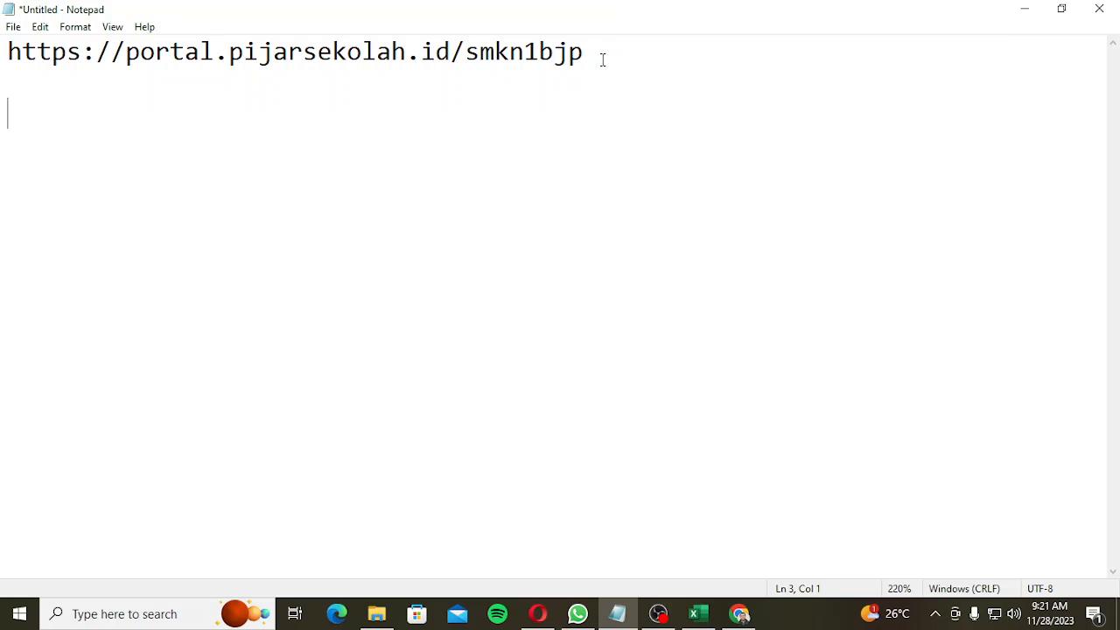
drag(602, 59, 3, 58)
click(289, 178)
drag(611, 55, 9, 61)
key(ctrl+c)
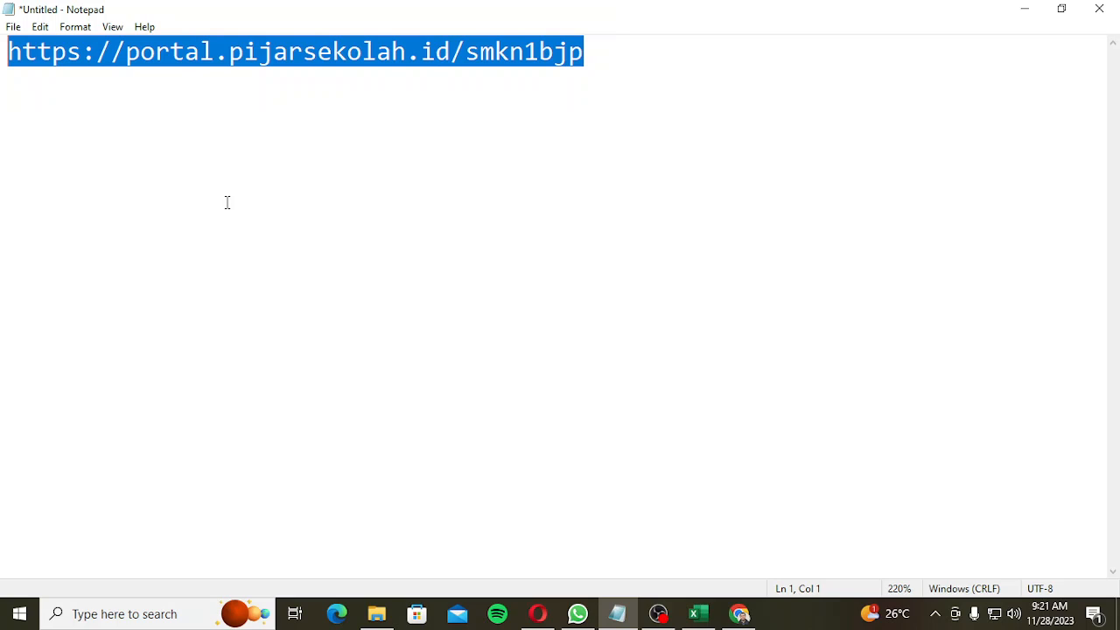
click(249, 208)
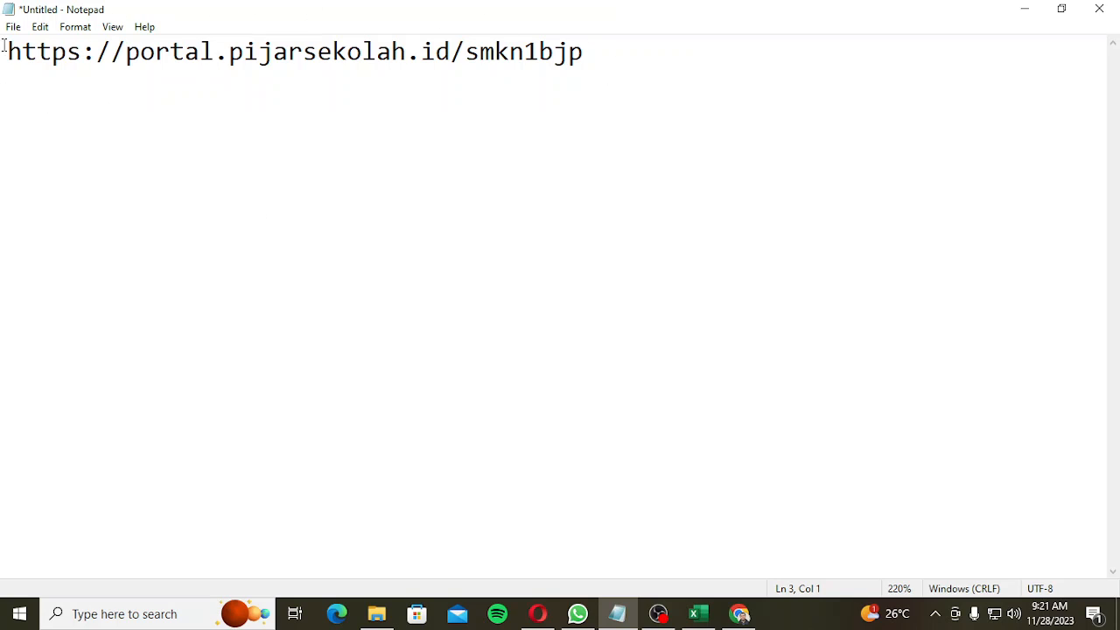
drag(630, 51, 2, 52)
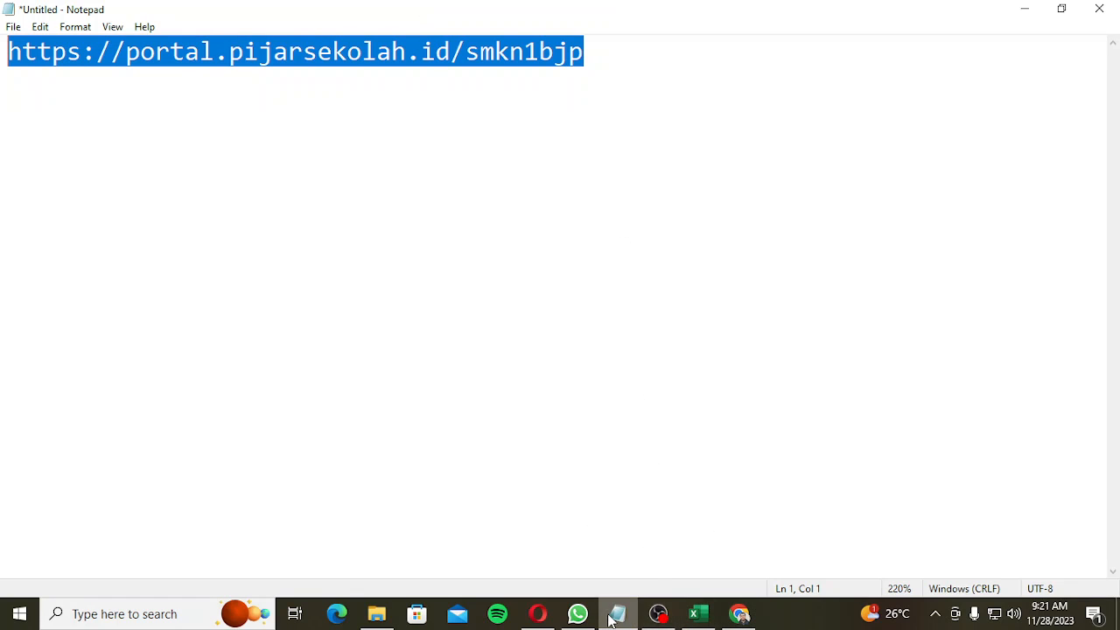
- Switch to Opera, open the copied portal address in a new tab and choose the SEKOLAH login
click(537, 613)
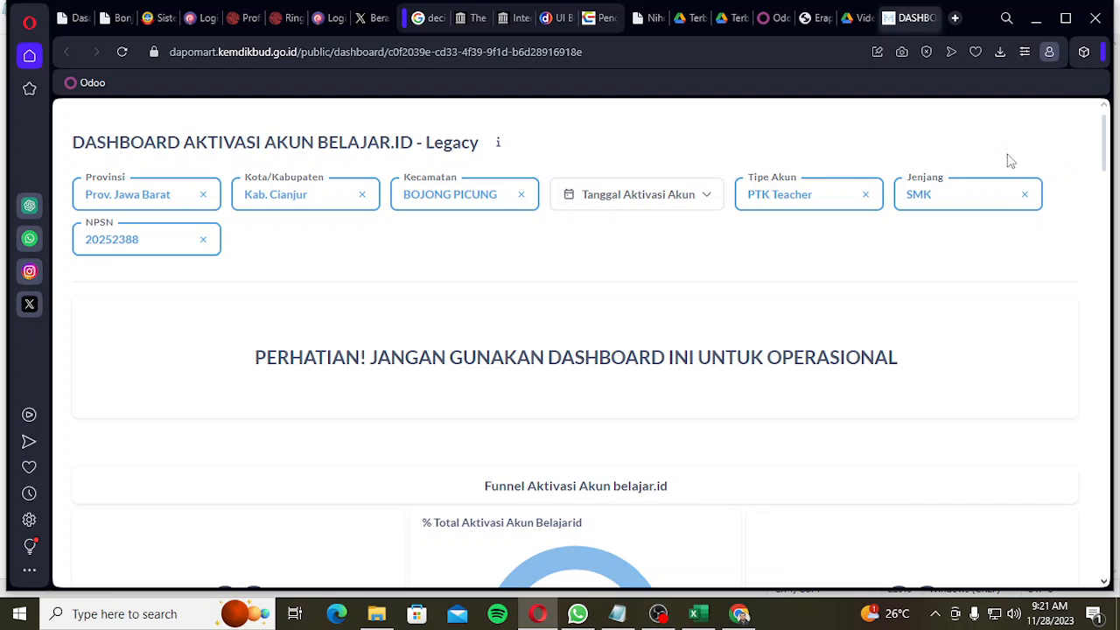
click(957, 20)
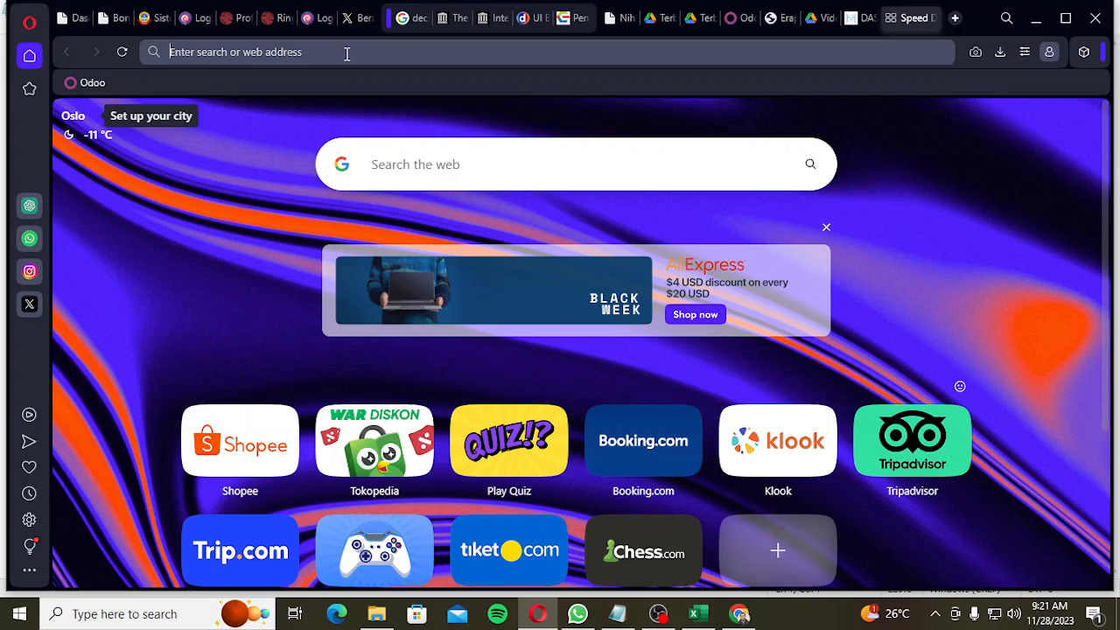
key(ctrl+v)
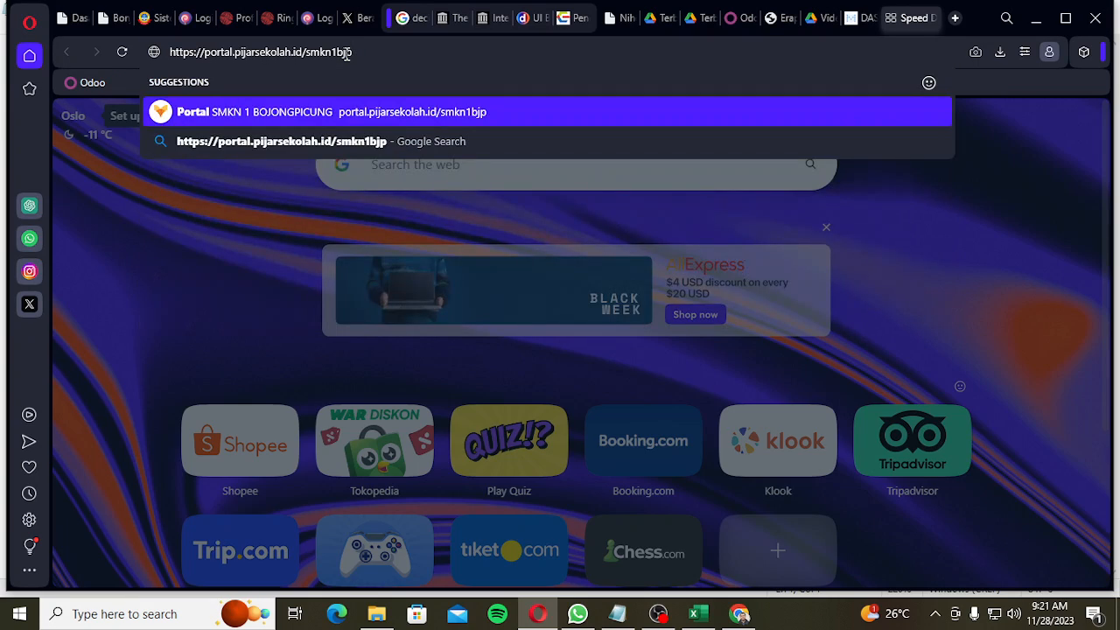
key(Return)
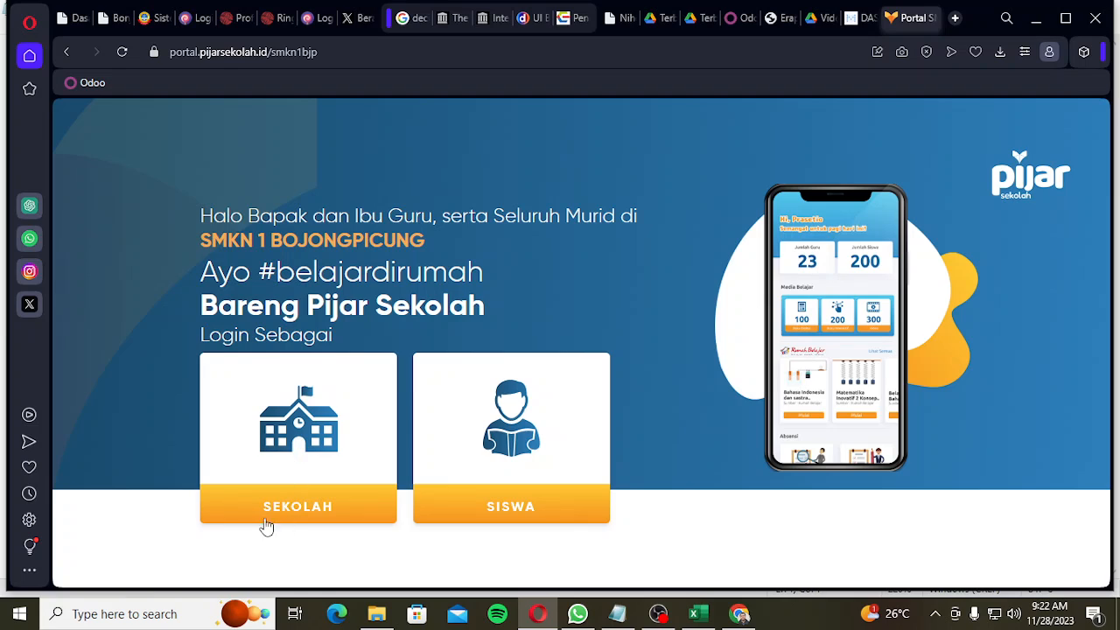
click(298, 514)
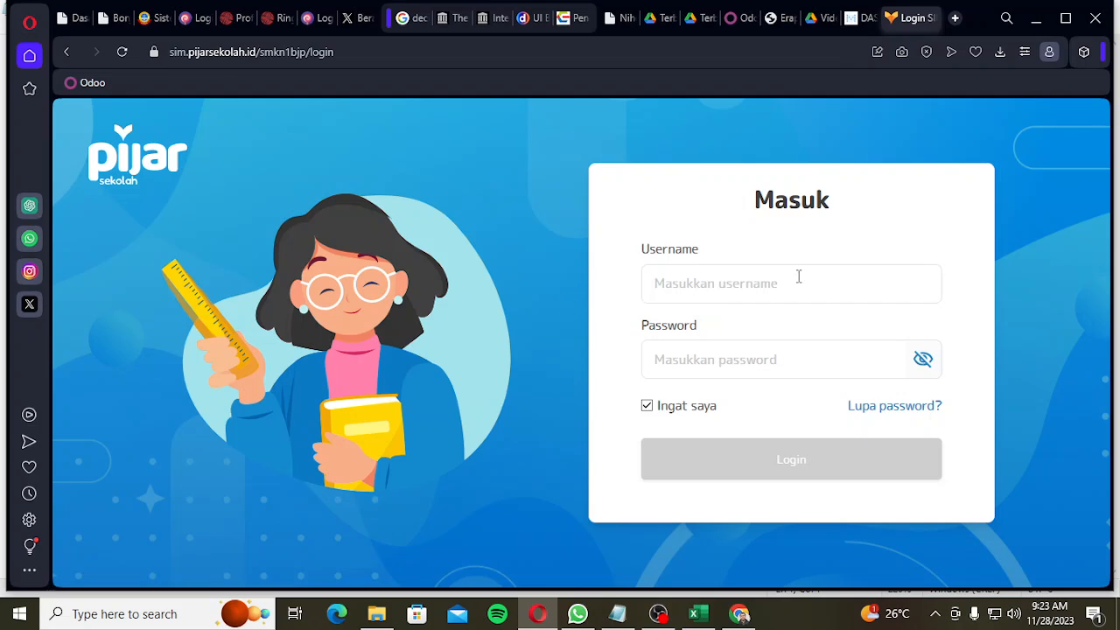
- Switch to Chrome and copy the teacher's email address from the Data Guru table
click(618, 615)
click(658, 402)
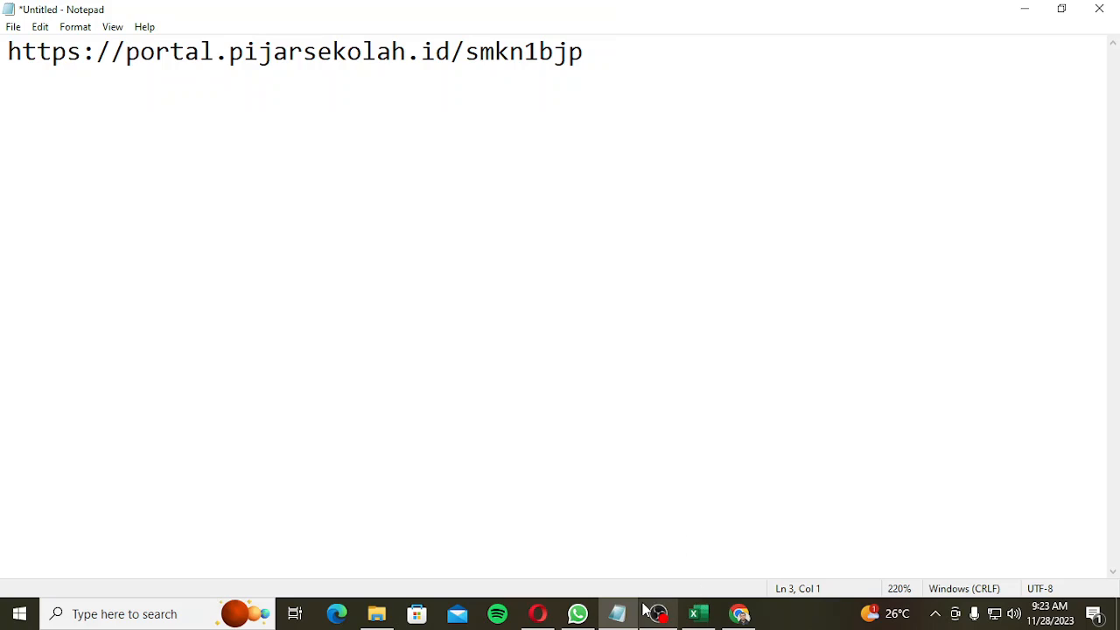
click(734, 617)
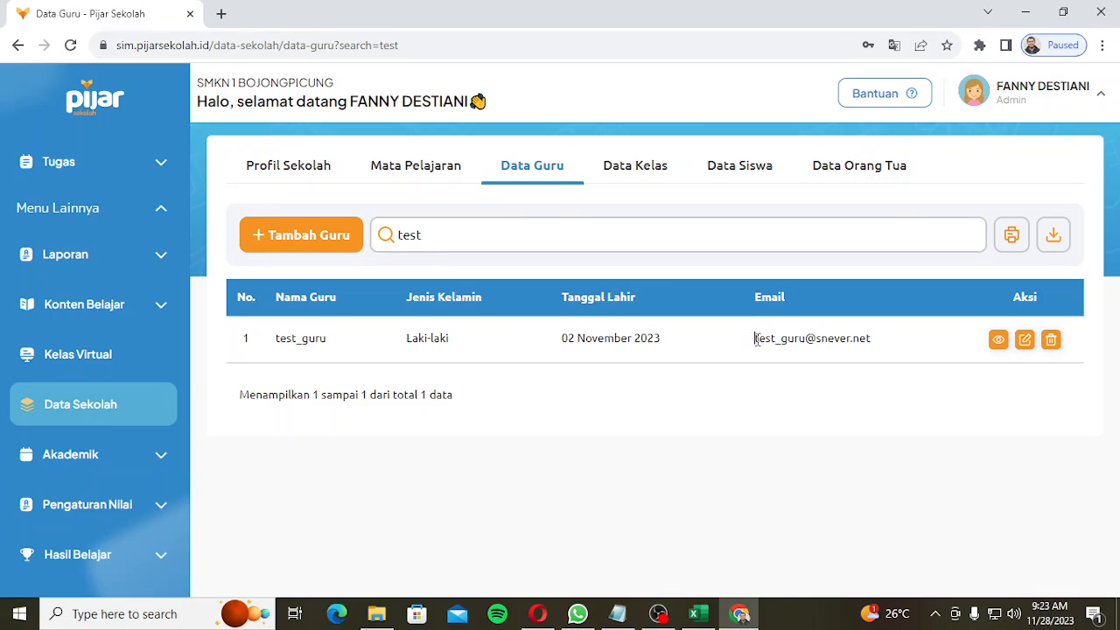
drag(754, 338, 873, 345)
key(ctrl+c)
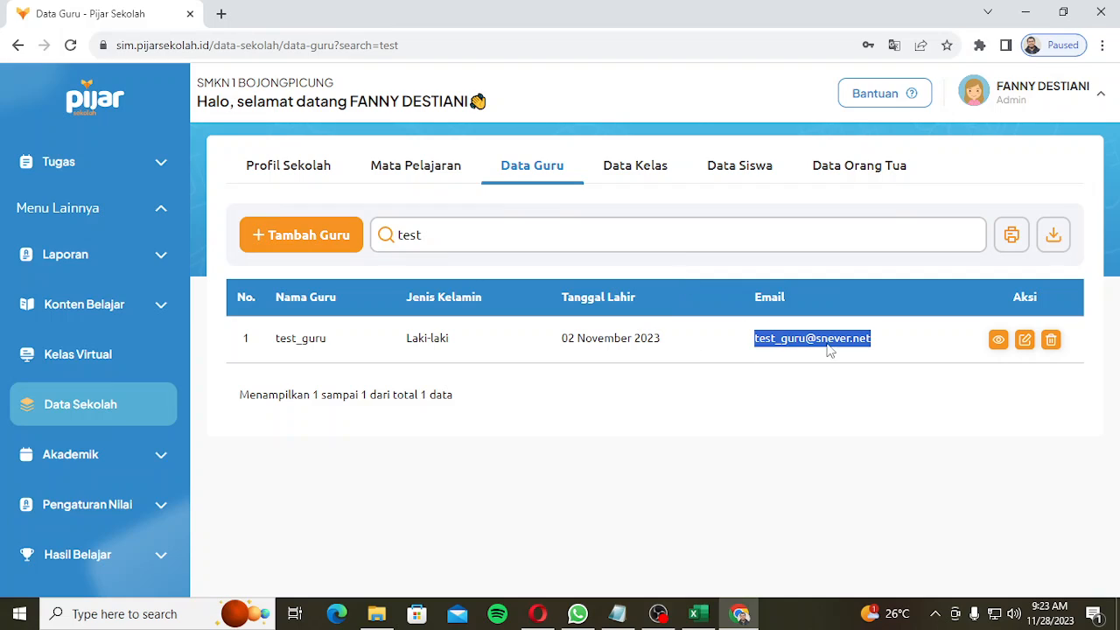
click(1025, 11)
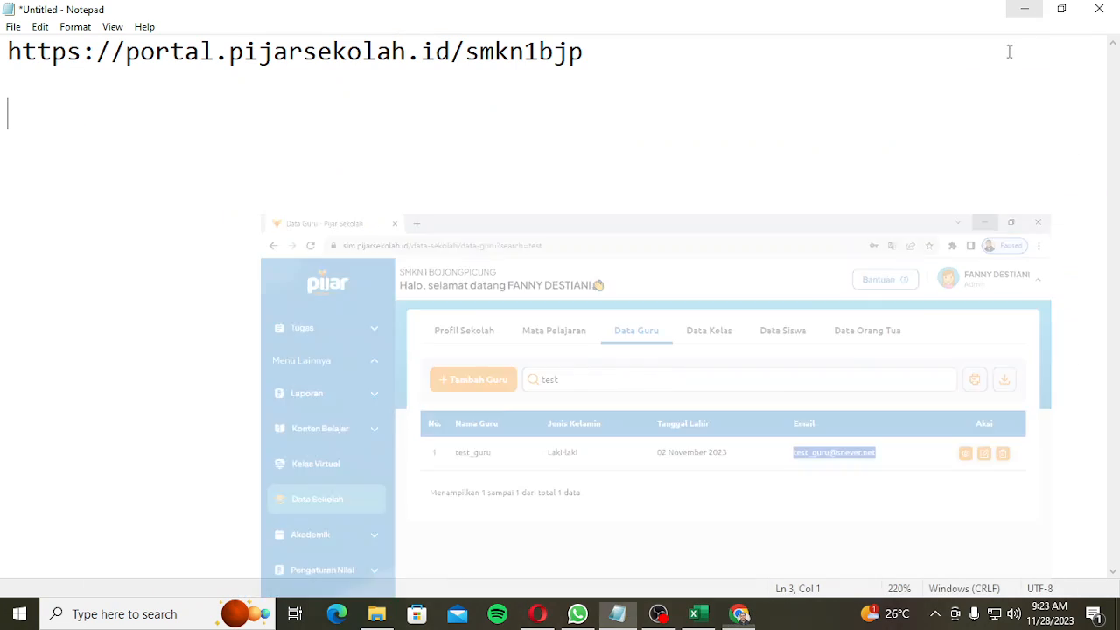
click(741, 614)
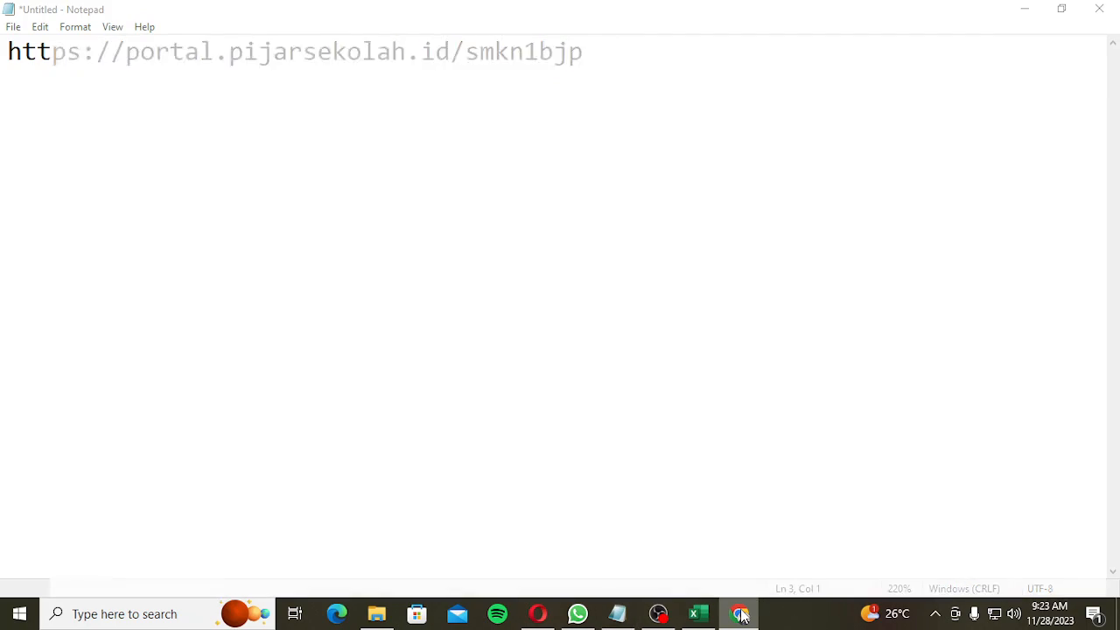
click(740, 614)
- Return to Opera and log in with the copied email as the username and the account password
click(539, 615)
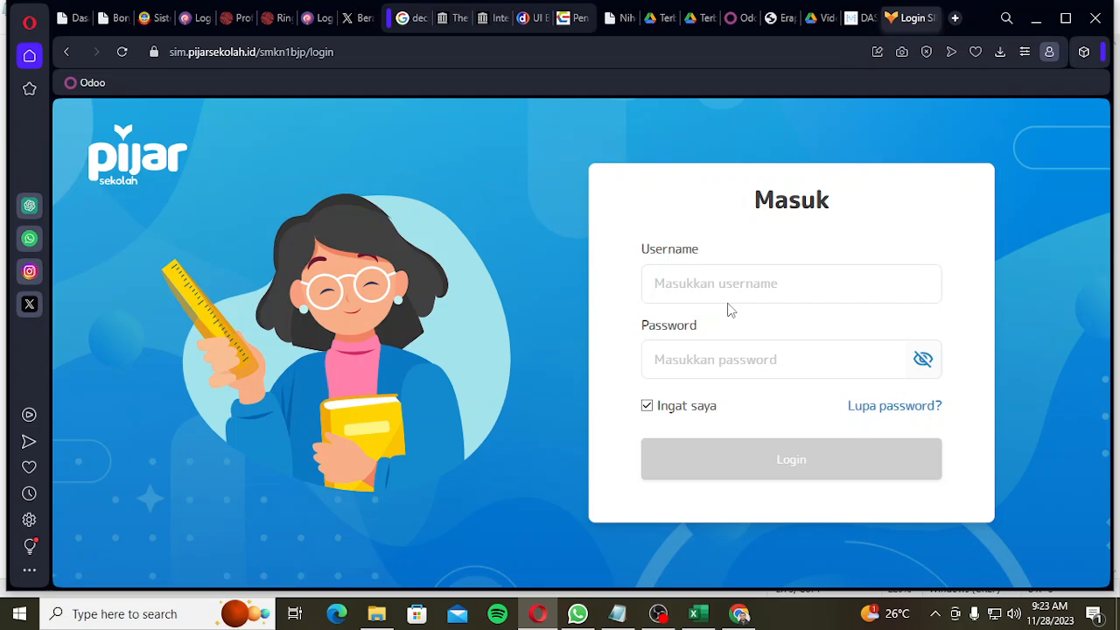
click(707, 274)
key(ctrl+v)
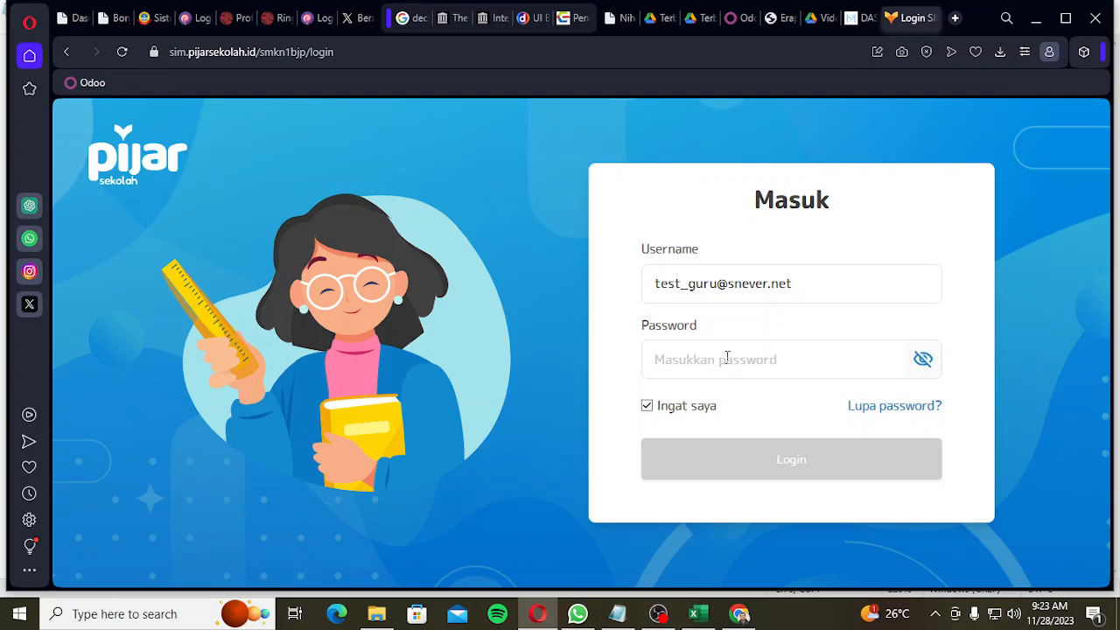
text(•)
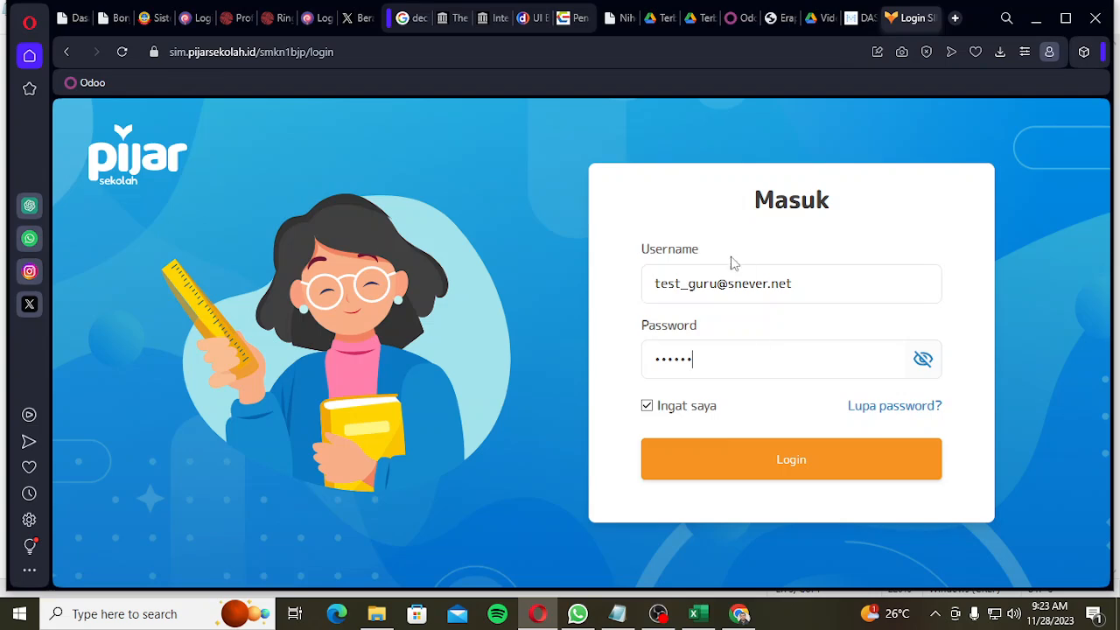
click(794, 466)
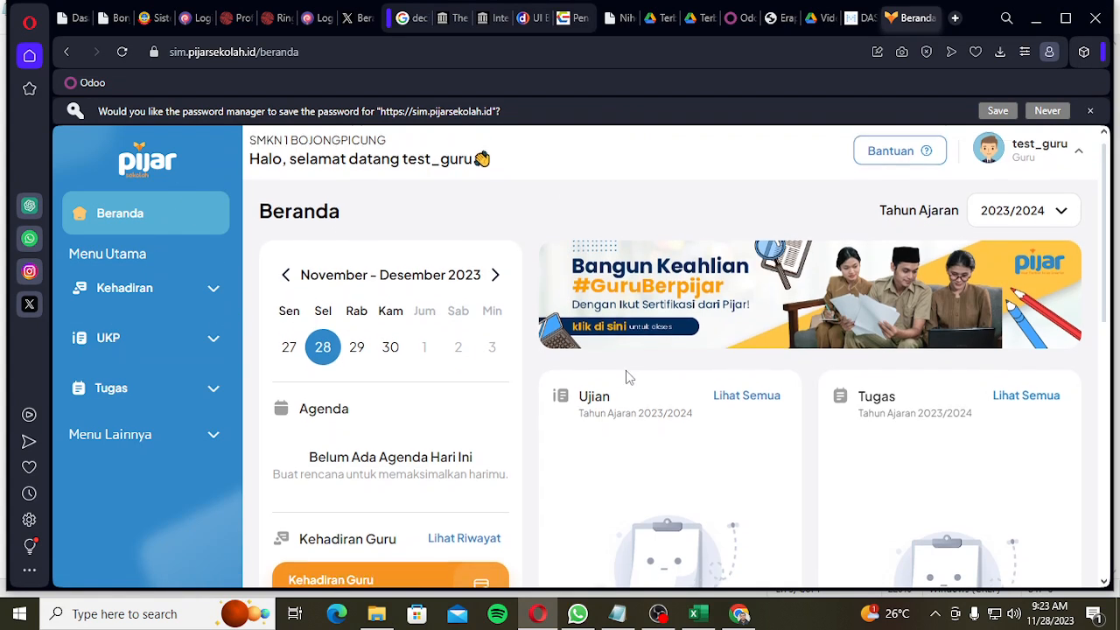
- Look over the teacher's Beranda dashboard and the entries under Kehadiran and UKP, then collapse both groups
scroll(625, 375, down, 6)
scroll(627, 396, up, 6)
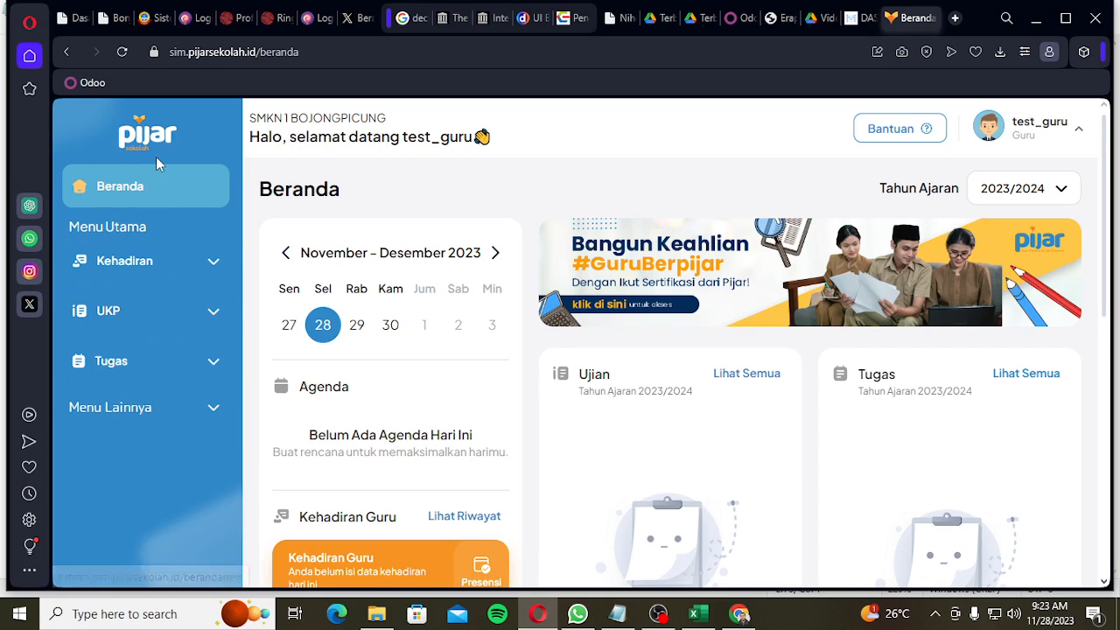
click(163, 271)
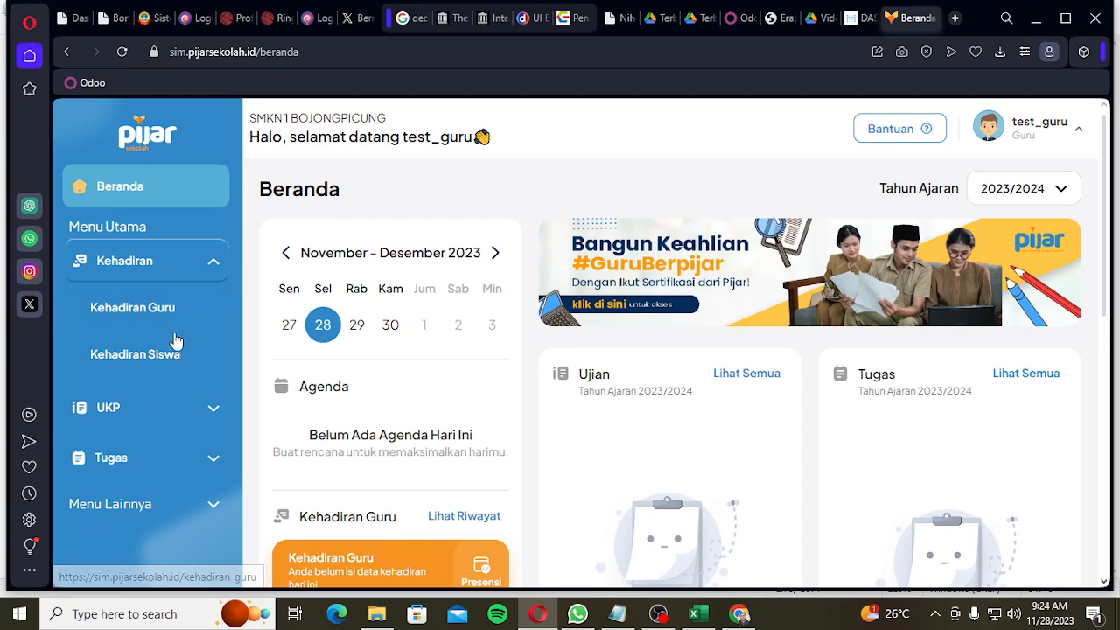
click(179, 408)
scroll(198, 407, down, 2)
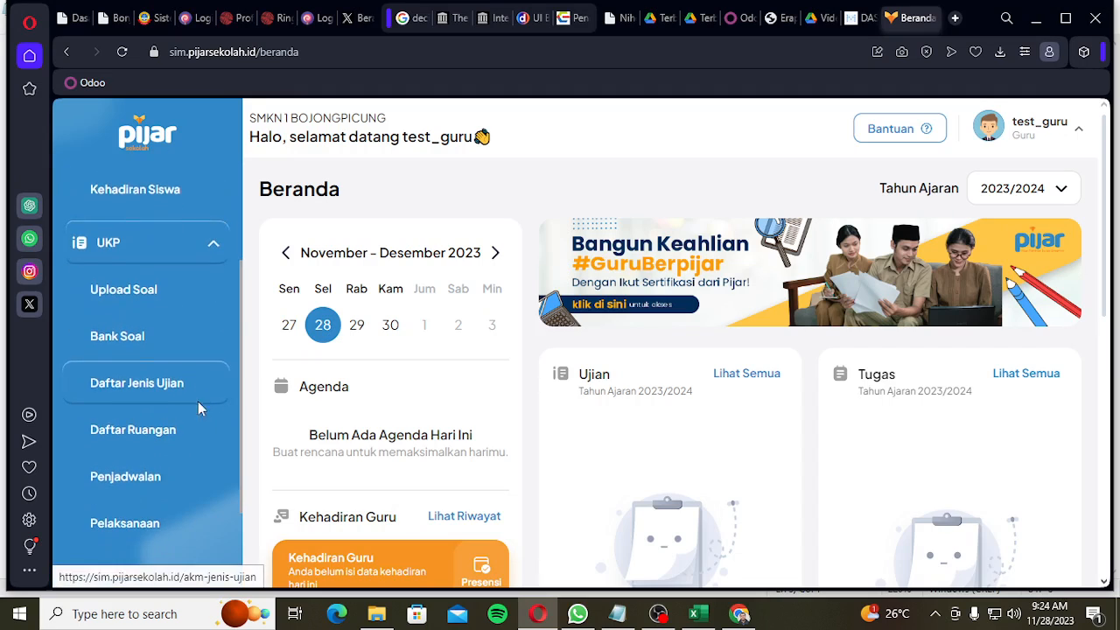
scroll(198, 401, down, 5)
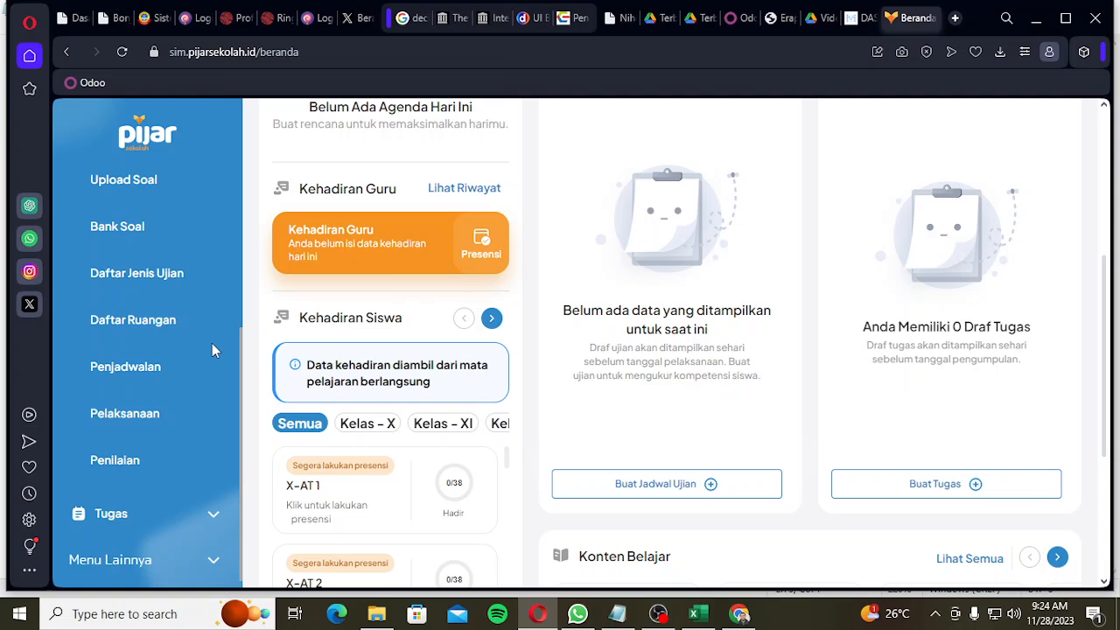
scroll(212, 350, up, 5)
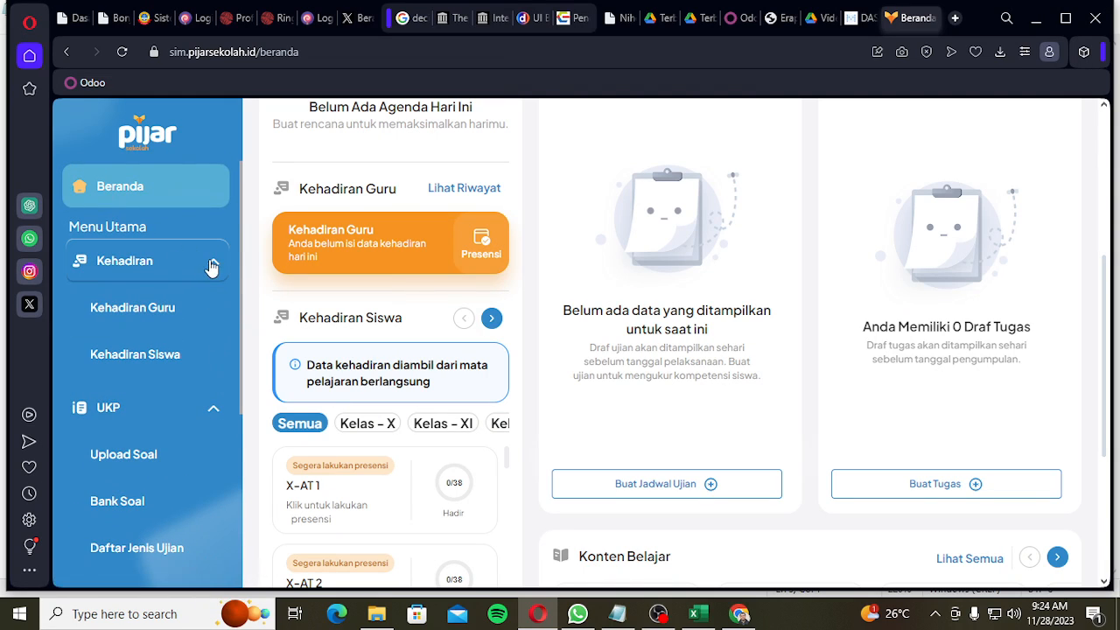
scroll(201, 288, up, 1)
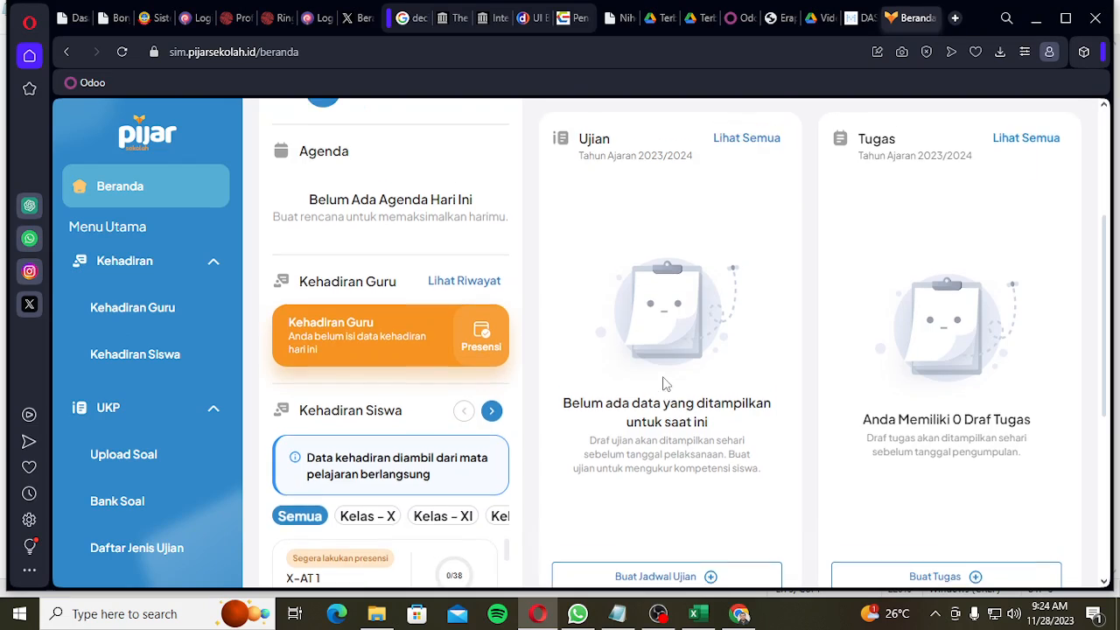
scroll(662, 383, up, 3)
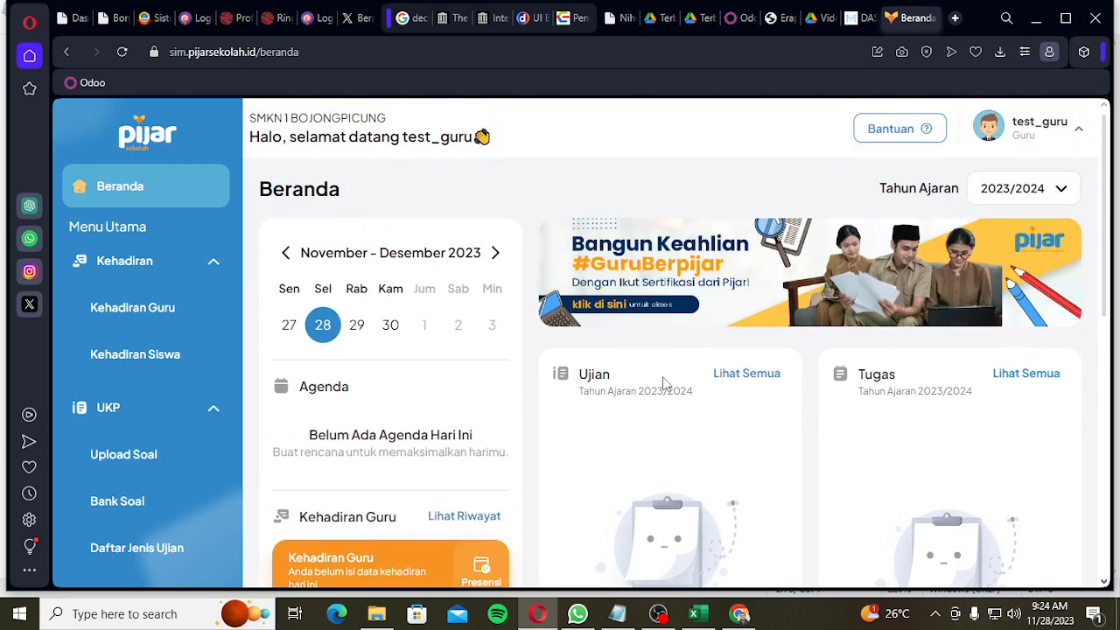
click(210, 265)
click(203, 310)
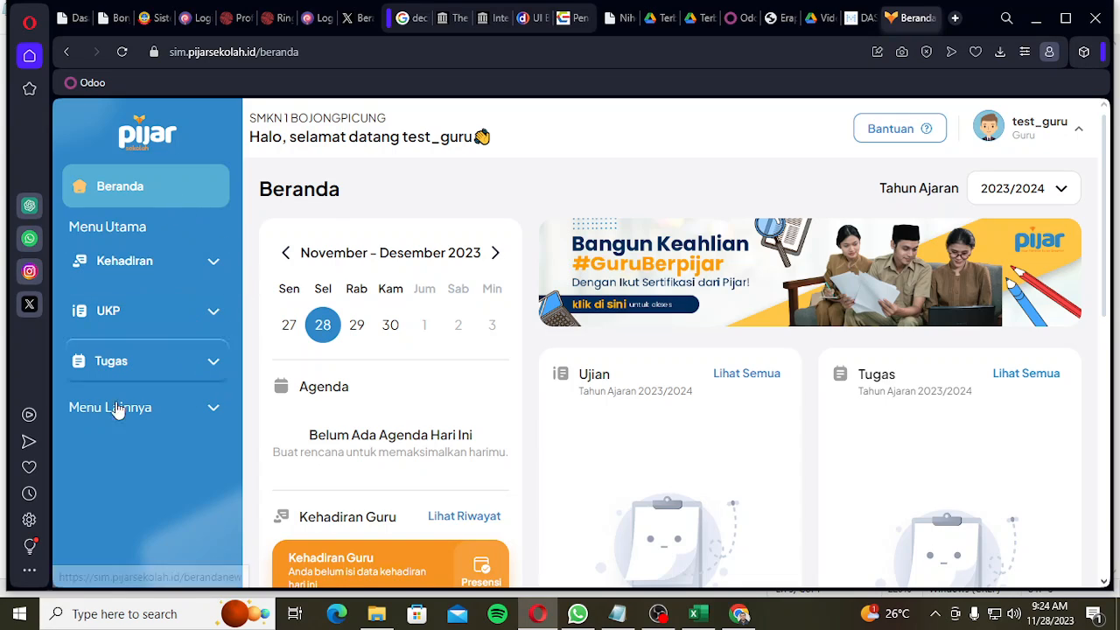
- Examine the entries under Tugas, Menu Lainnya, Akademik and Pengaturan Nilai for the teacher account
click(159, 374)
scroll(316, 465, down, 2)
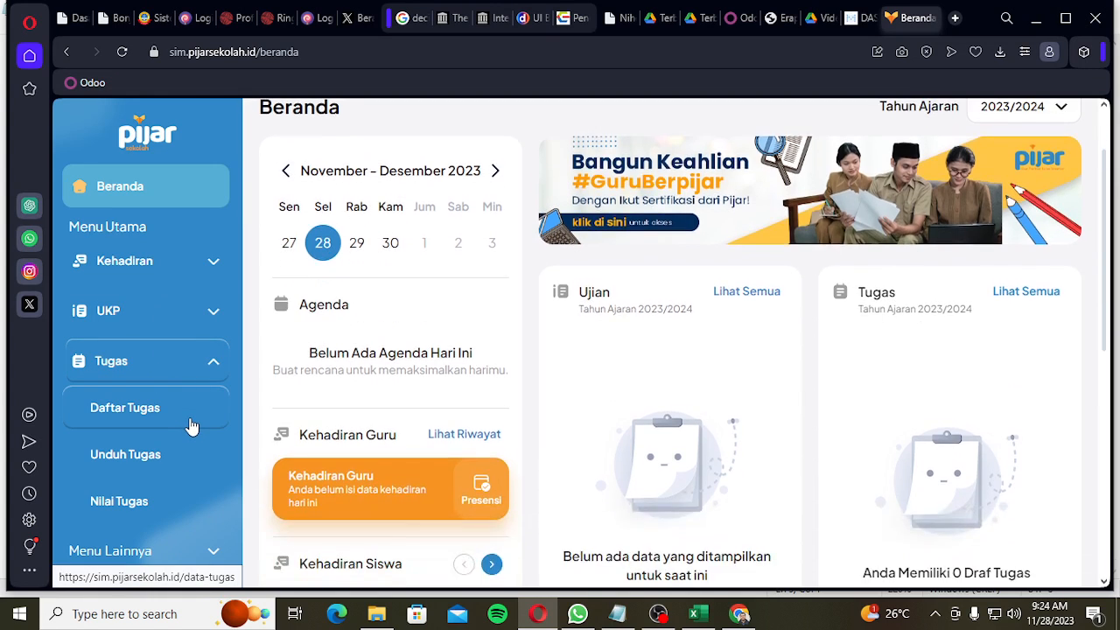
scroll(178, 539, down, 4)
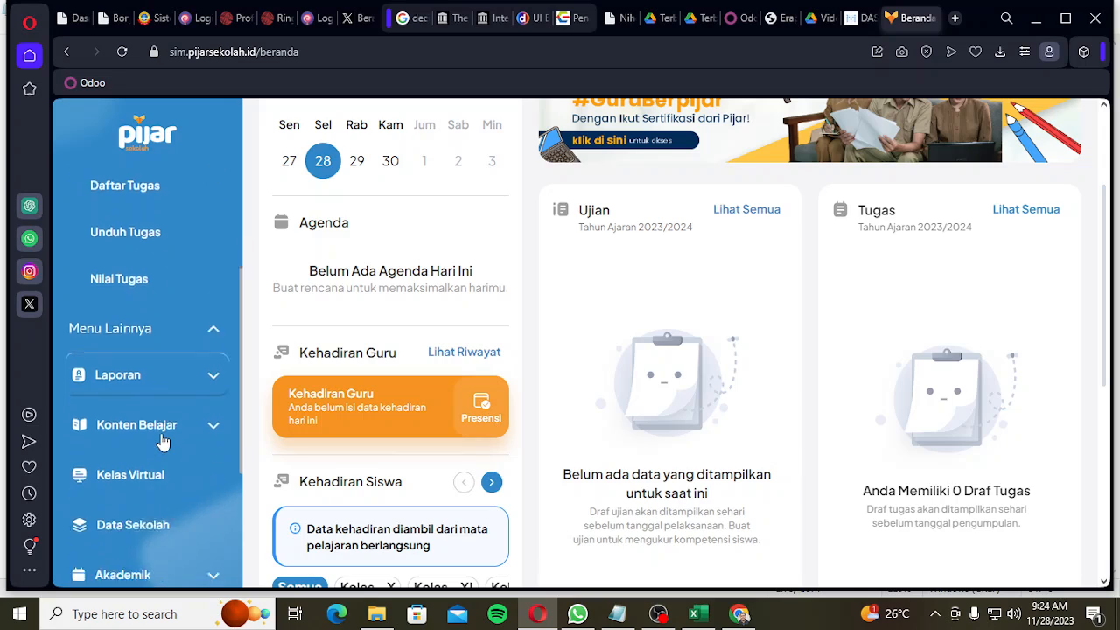
scroll(166, 402, down, 1)
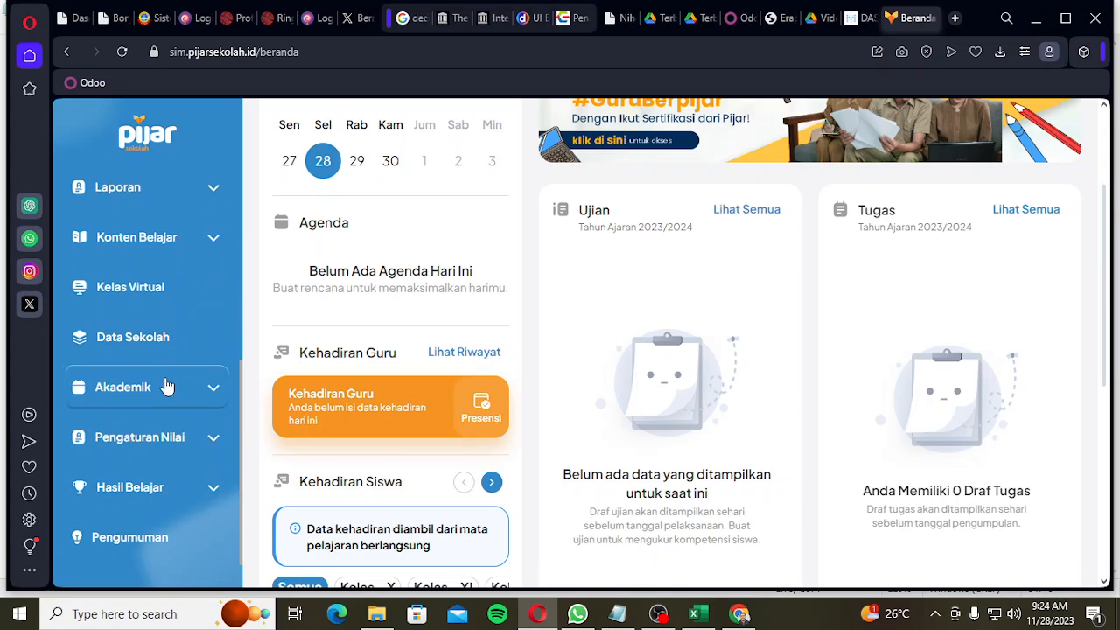
click(166, 387)
scroll(178, 415, down, 3)
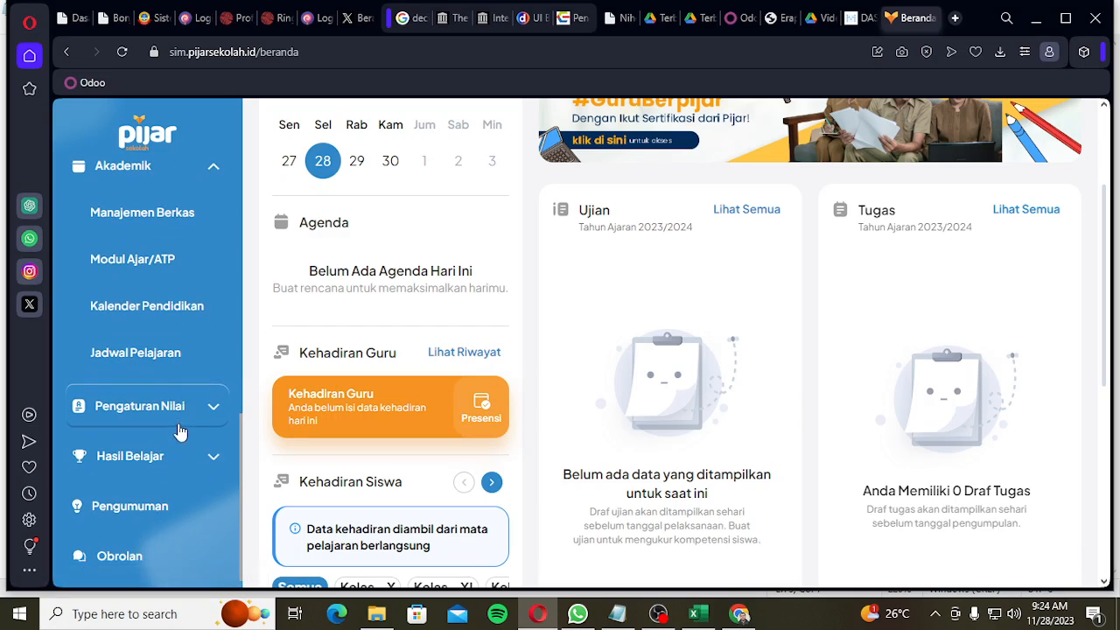
click(175, 413)
scroll(177, 415, up, 2)
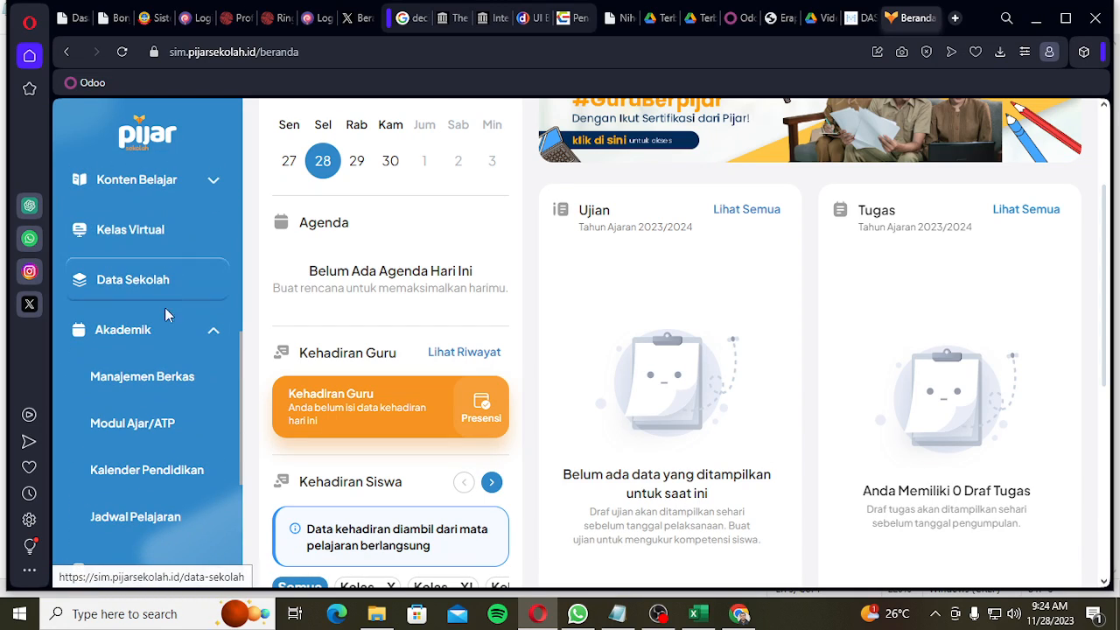
scroll(167, 268, up, 1)
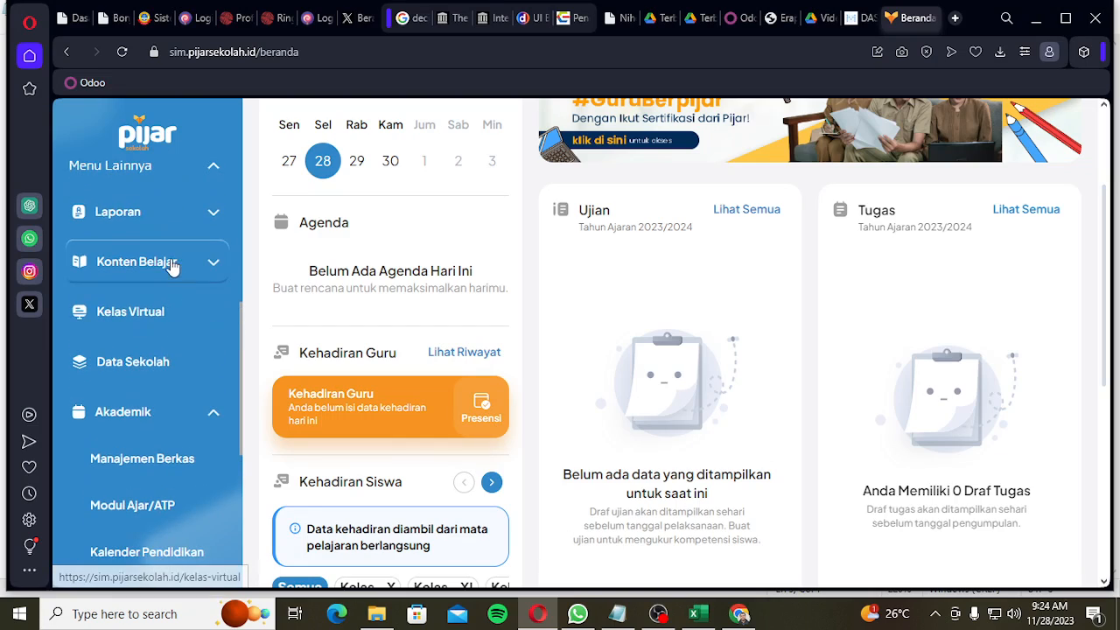
scroll(175, 274, up, 1)
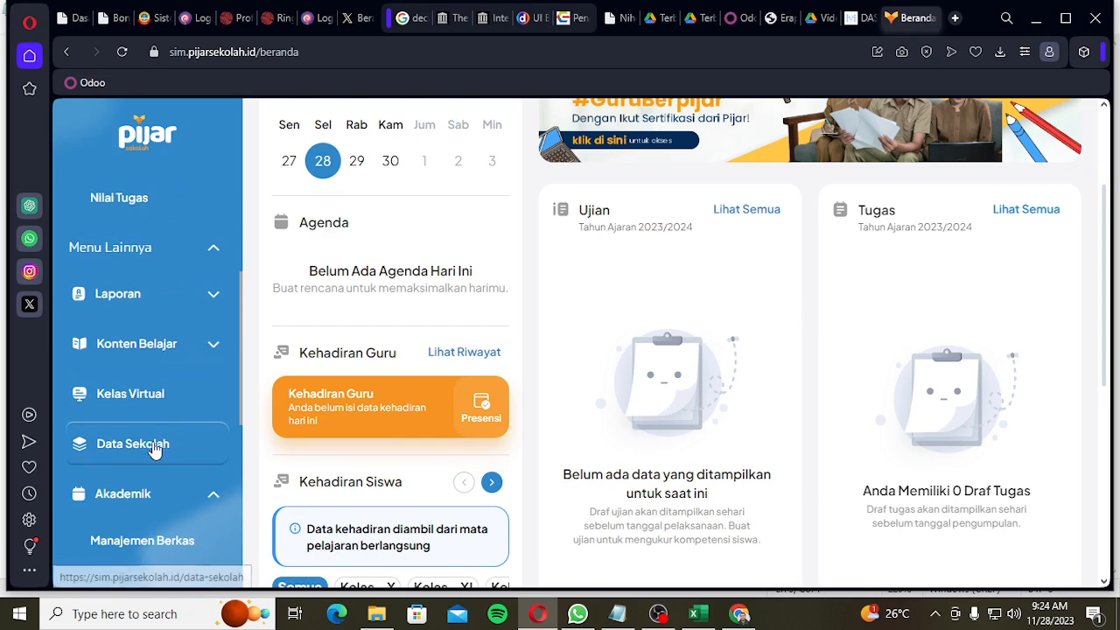
- Open Data Sekolah and look through its Profil Sekolah, Mata Pelajaran, Data Kelas, Data Siswa and Data Orang Tua pages
click(149, 445)
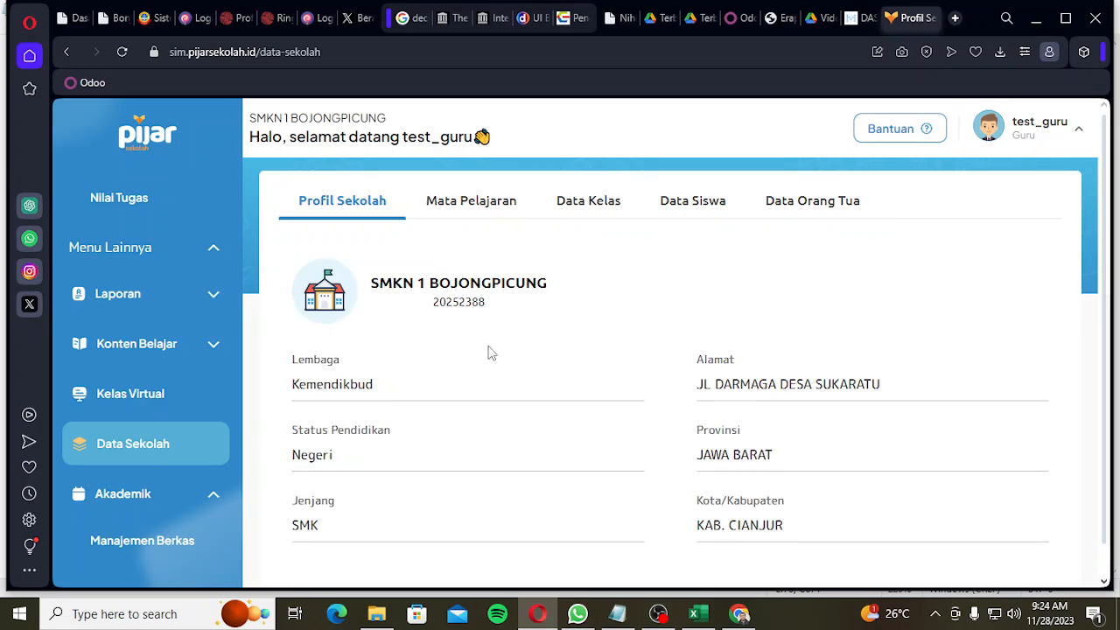
click(483, 208)
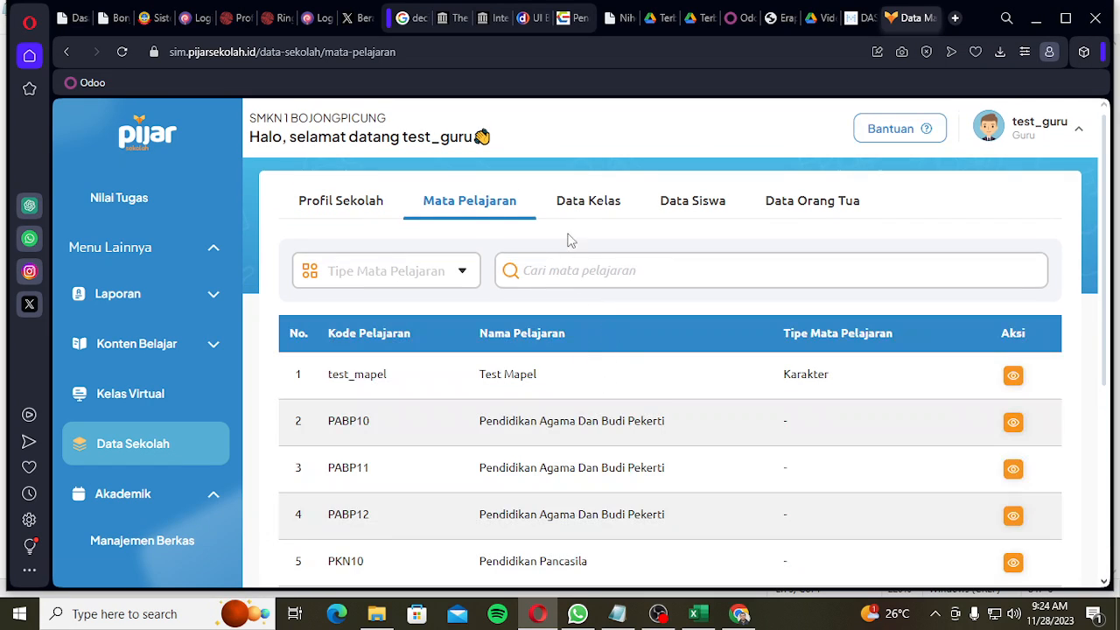
click(592, 206)
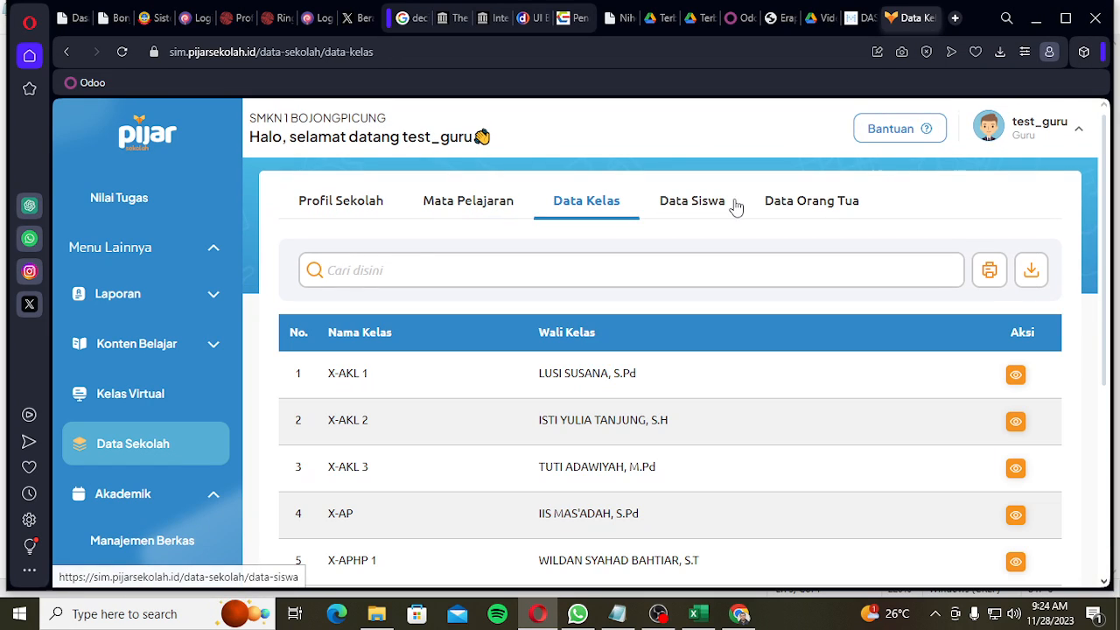
click(341, 207)
click(472, 203)
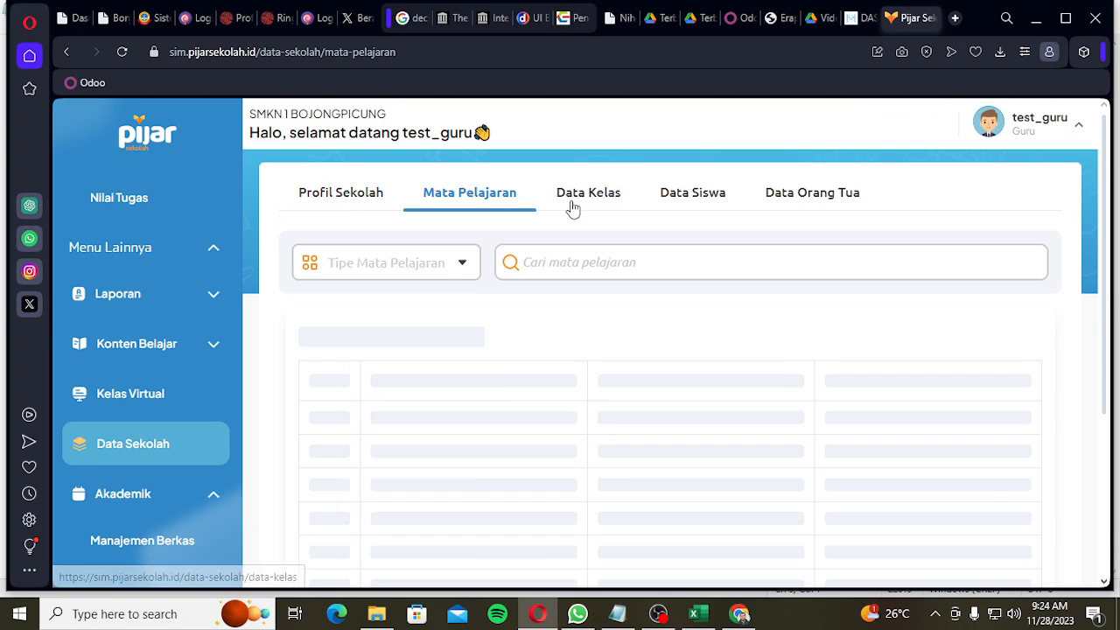
click(590, 200)
click(720, 202)
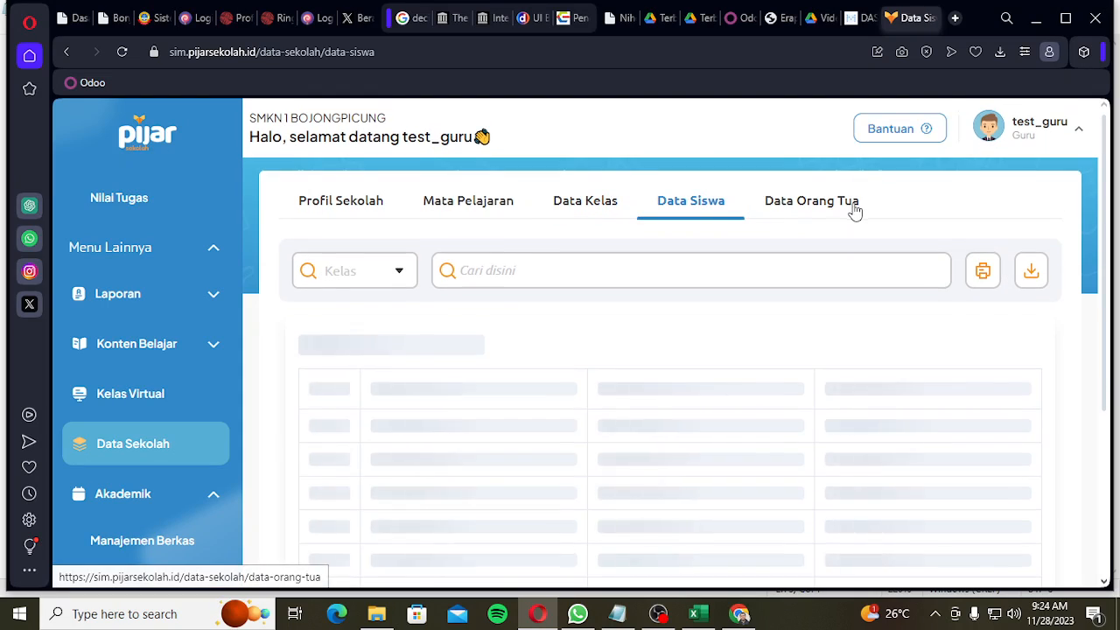
click(832, 208)
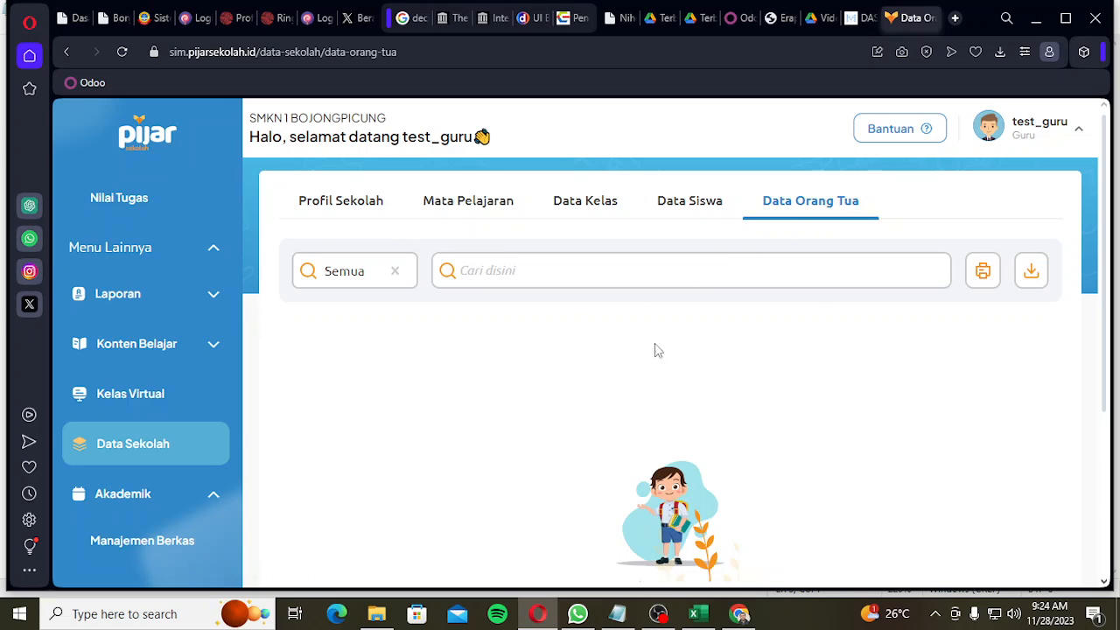
scroll(658, 350, down, 3)
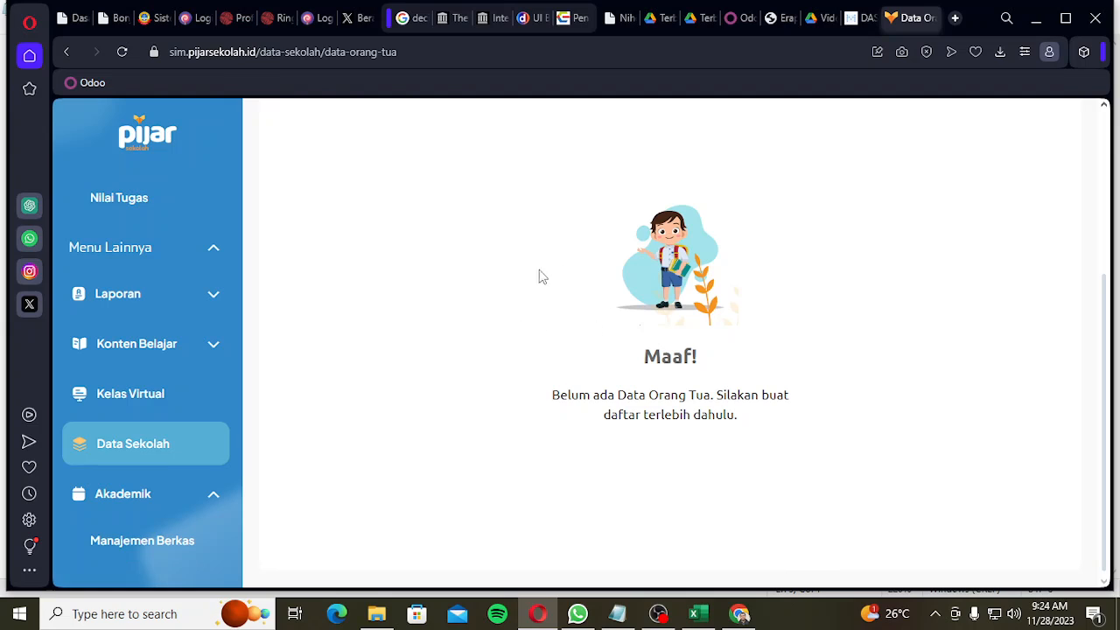
scroll(707, 385, up, 3)
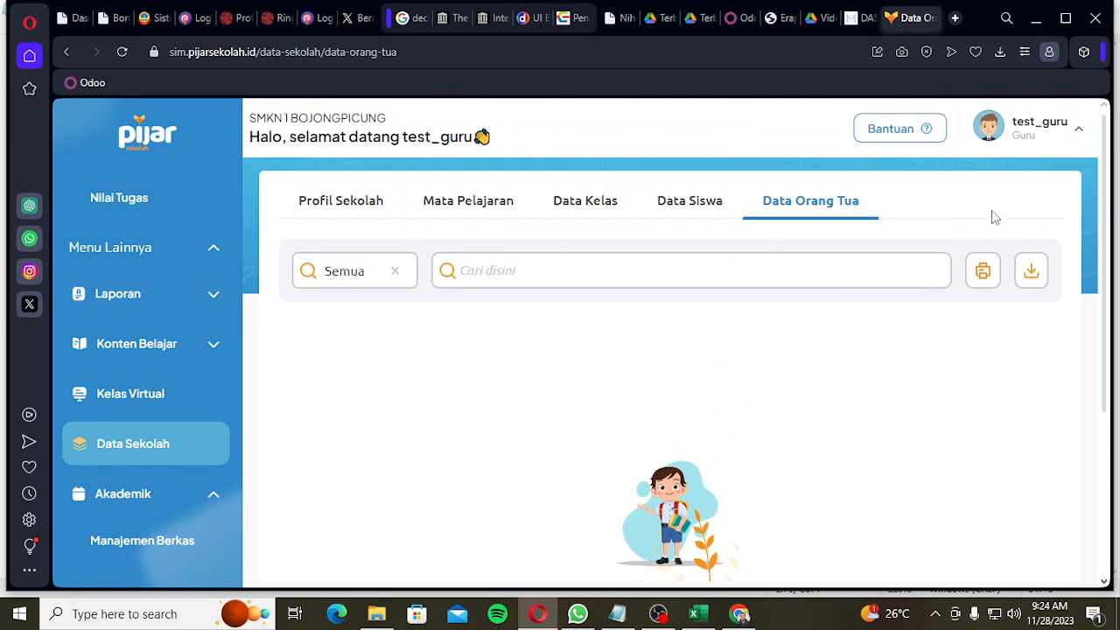
- Examine the entries under Akademik, Konten Belajar and Pengaturan Nilai, and expand Hasil Belajar
click(168, 501)
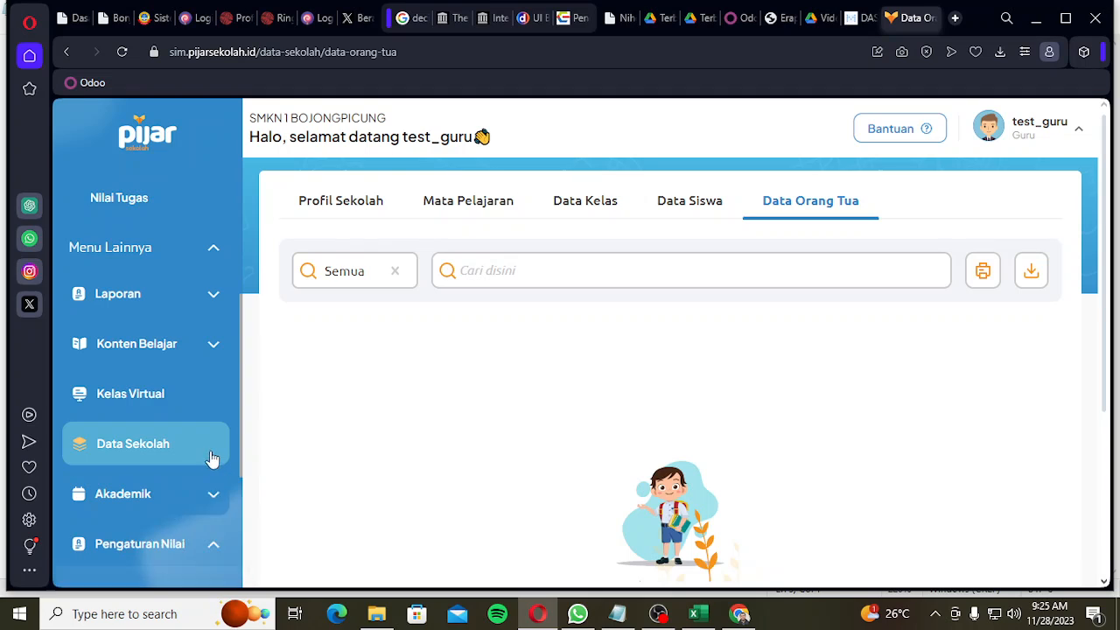
scroll(210, 451, down, 3)
scroll(187, 446, down, 1)
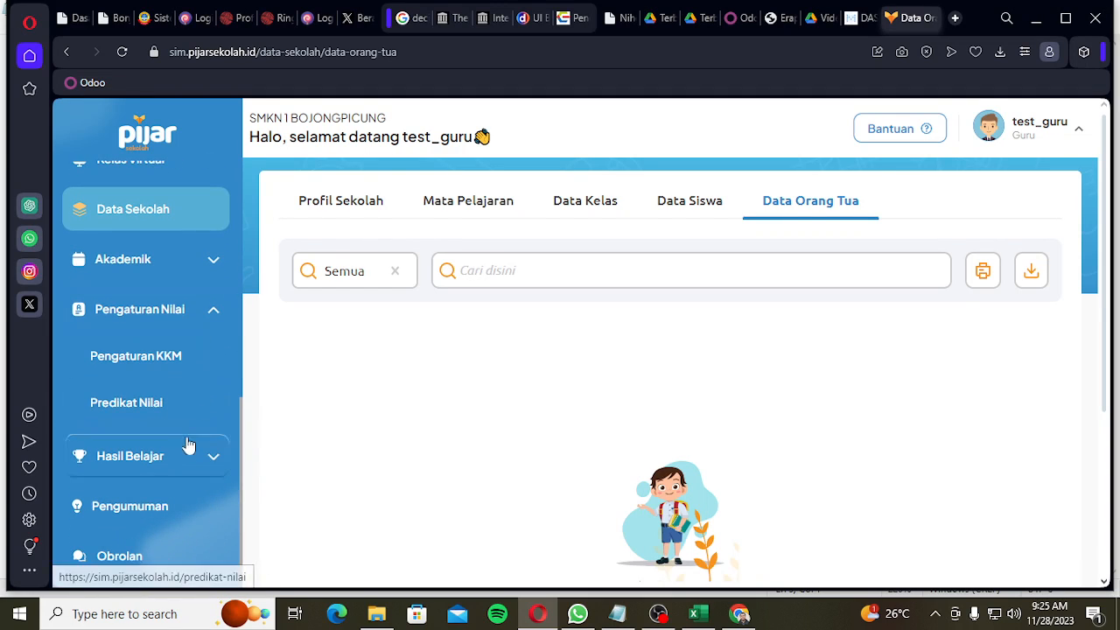
scroll(186, 433, down, 1)
scroll(149, 302, up, 3)
click(172, 346)
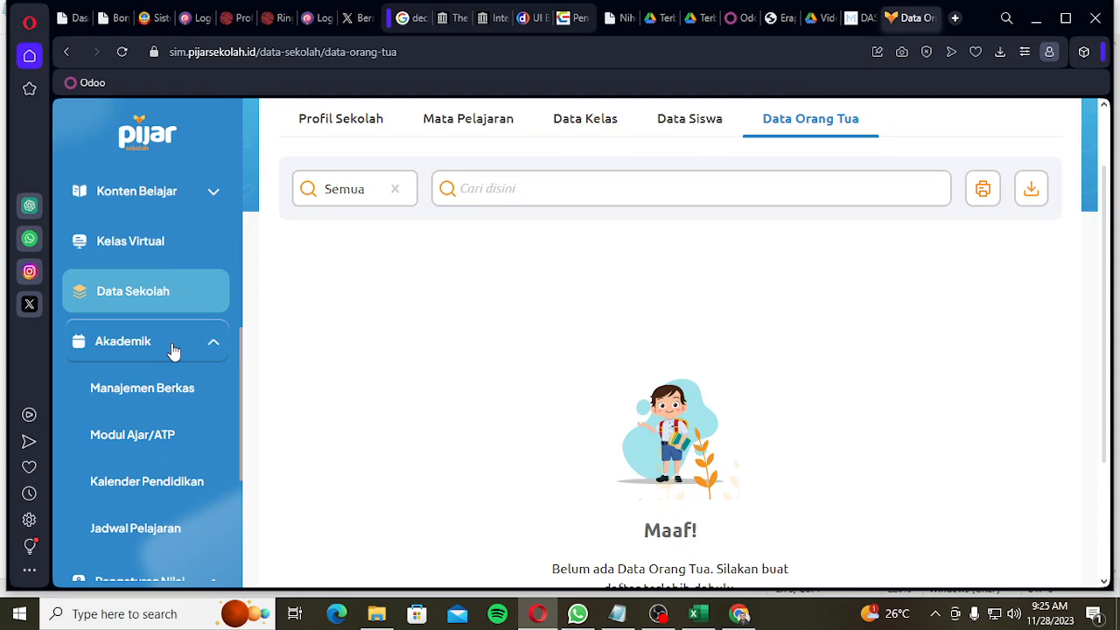
scroll(172, 275, up, 1)
click(184, 276)
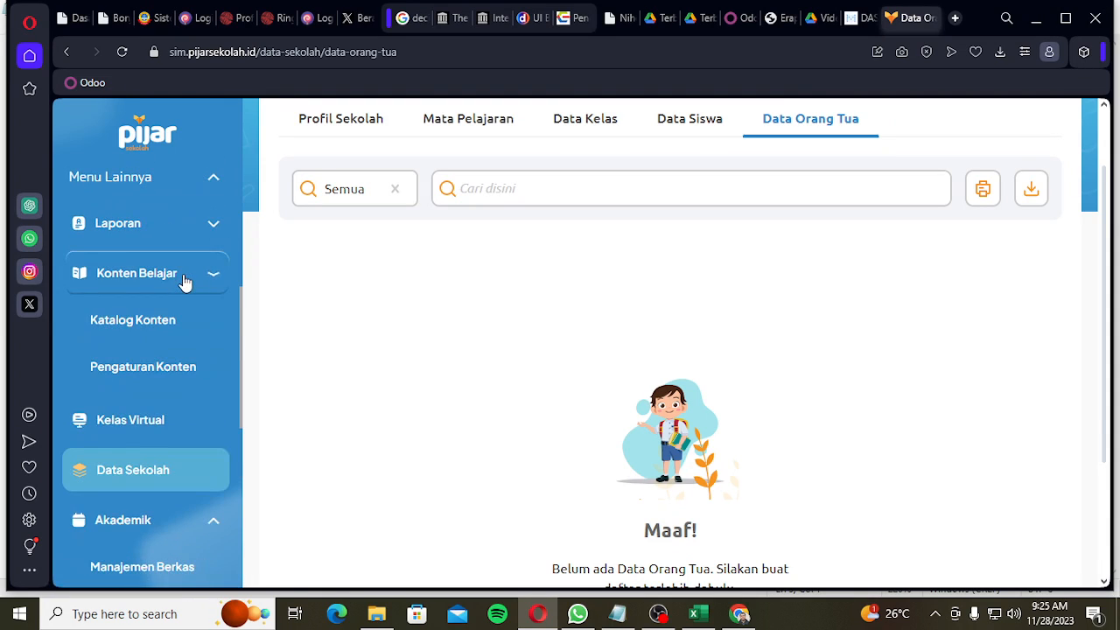
scroll(185, 383, down, 2)
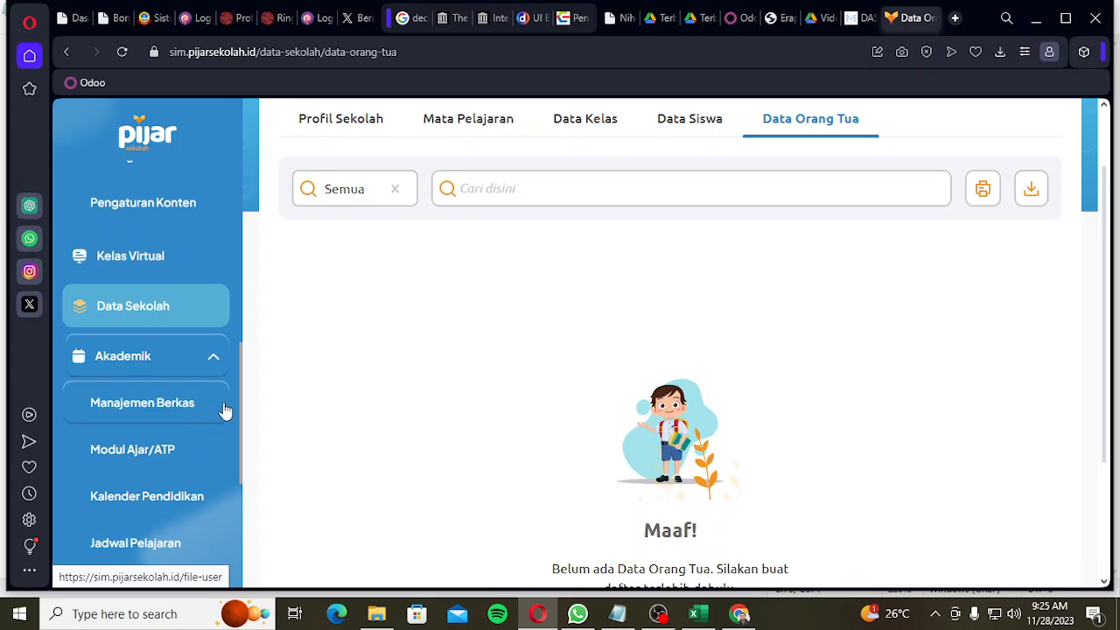
scroll(194, 404, down, 1)
scroll(196, 446, down, 3)
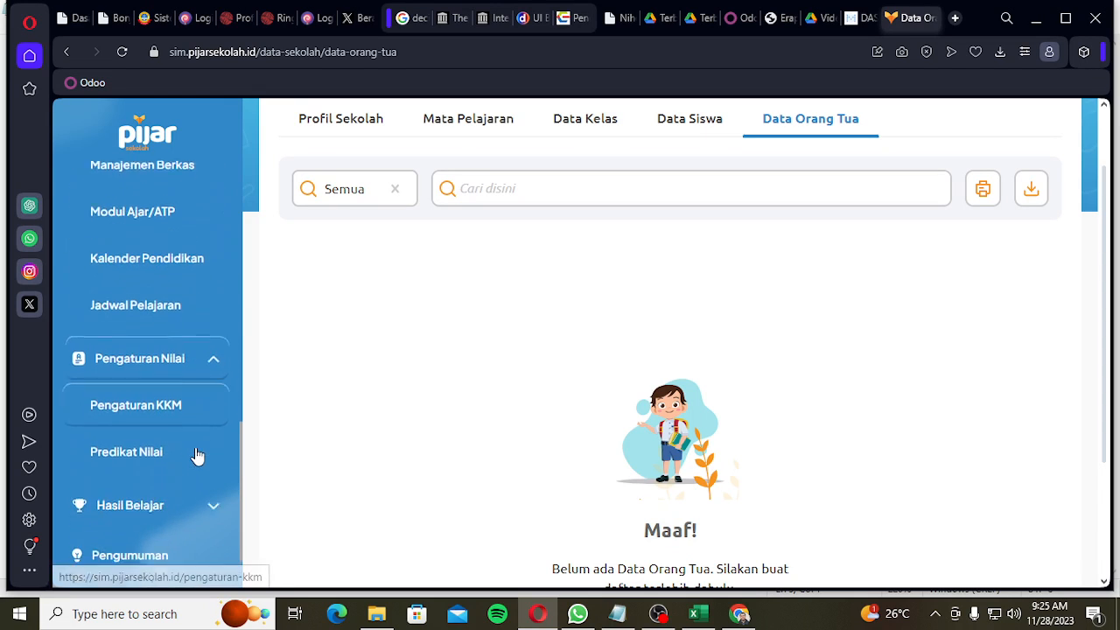
click(193, 464)
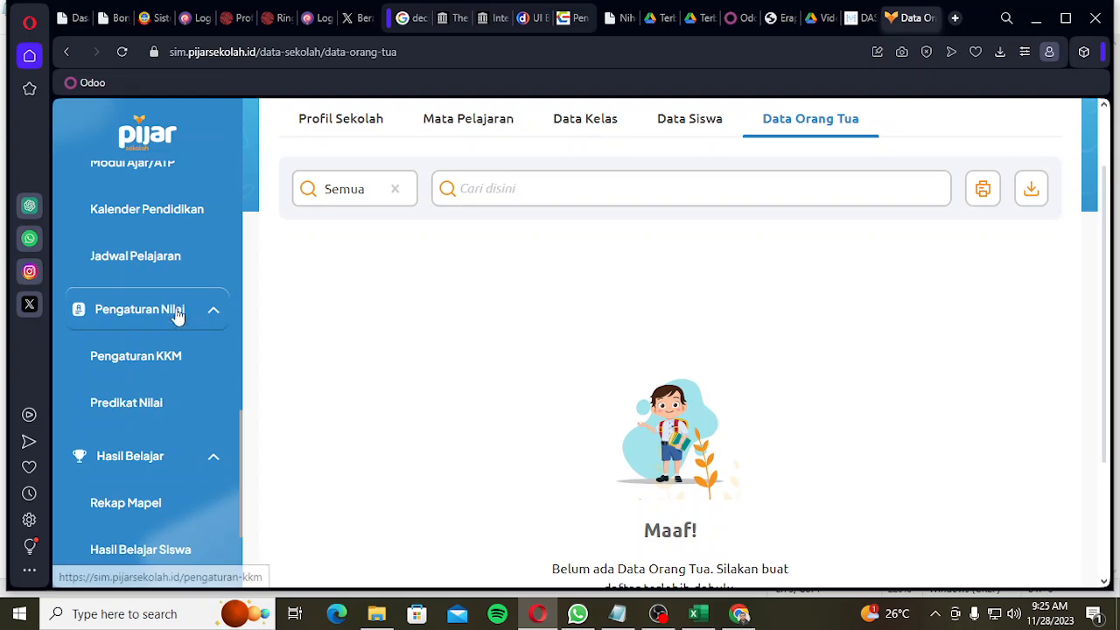
- Collapse the Tugas and Konten Belajar groups and expand Menu Lainnya
scroll(180, 290, up, 3)
scroll(179, 285, up, 1)
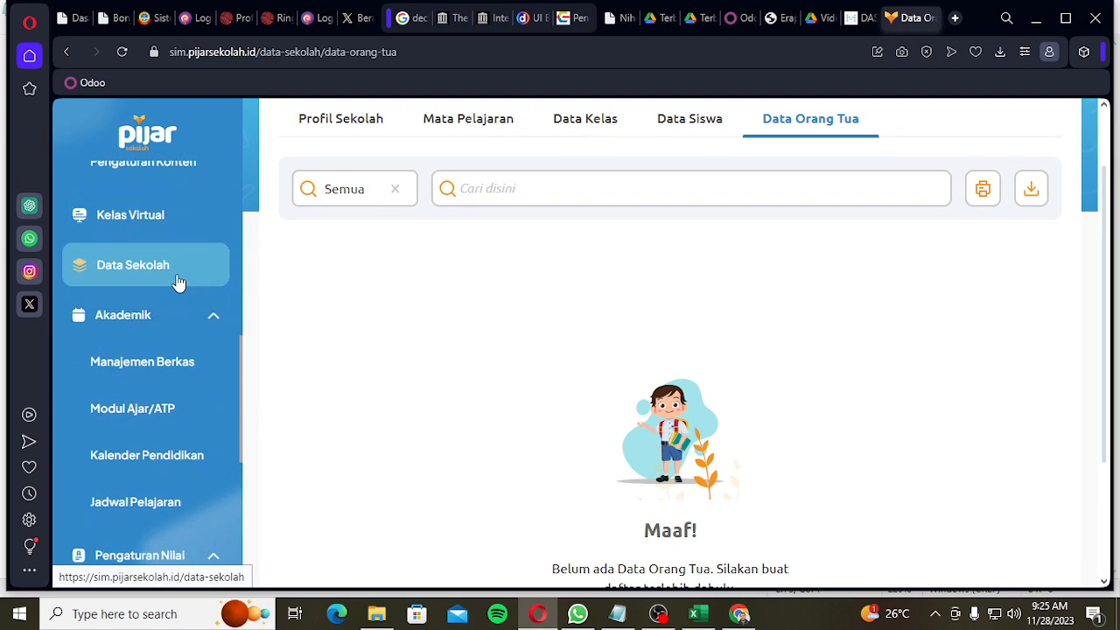
scroll(175, 283, up, 3)
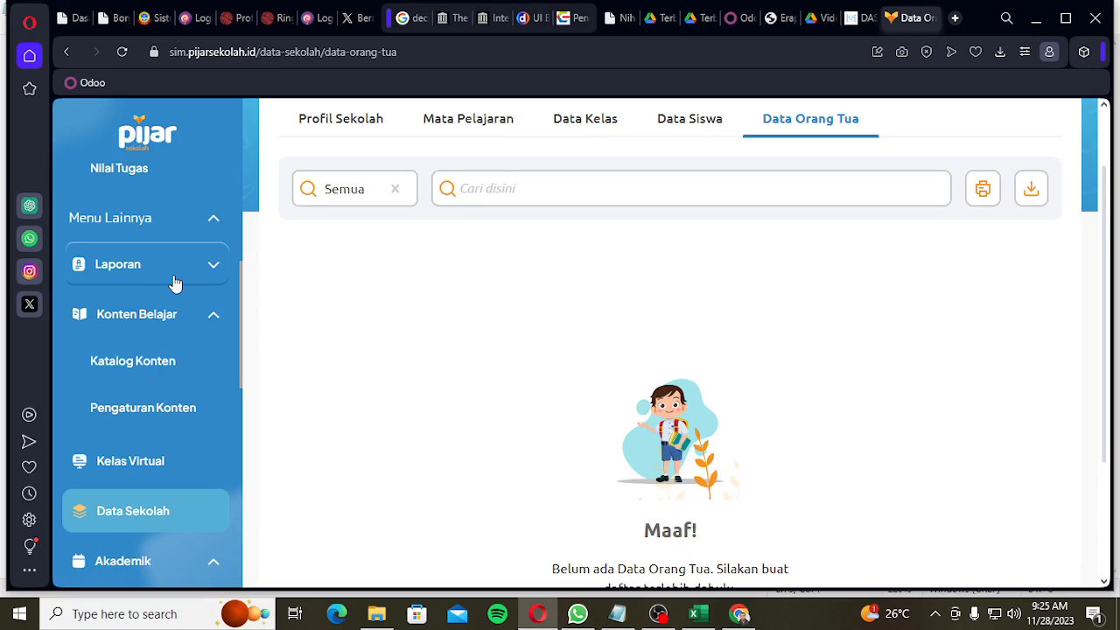
scroll(205, 280, up, 4)
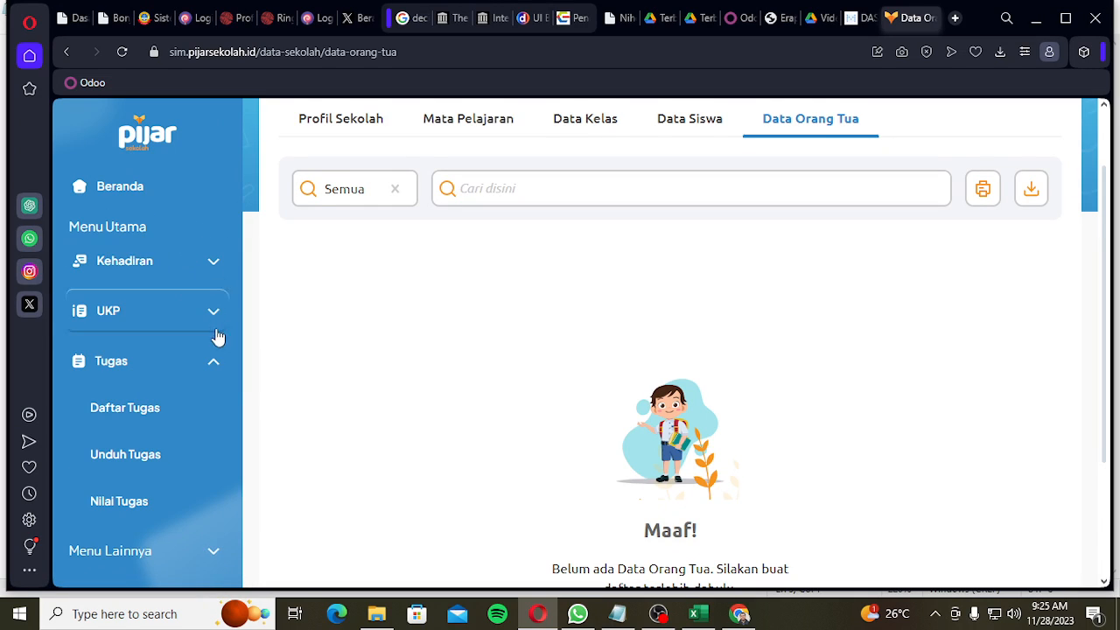
scroll(204, 389, down, 1)
click(185, 367)
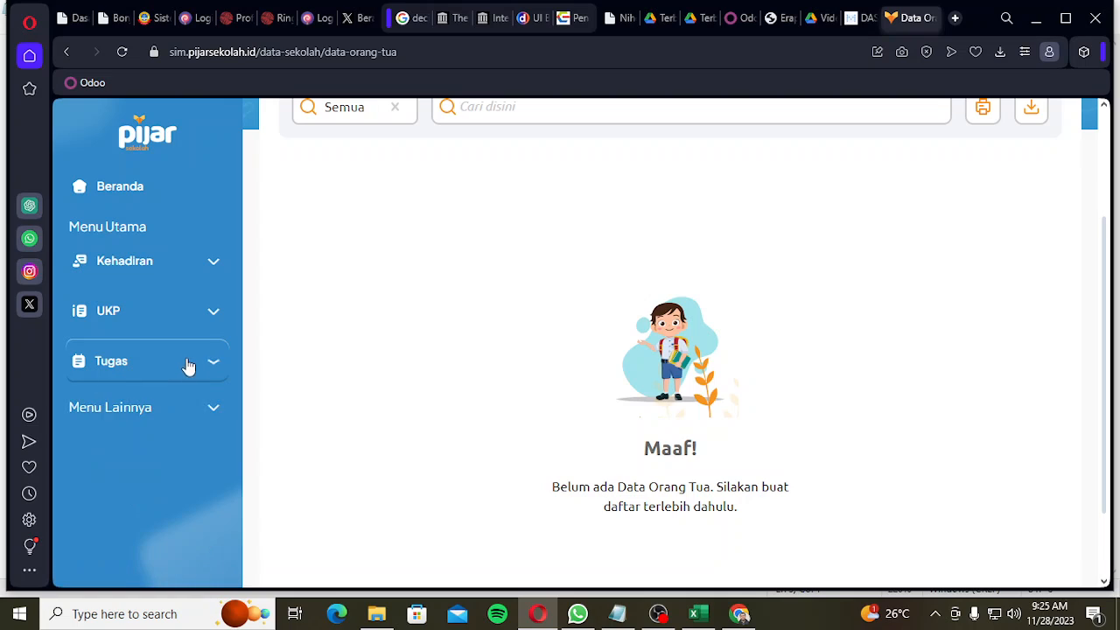
click(179, 418)
scroll(199, 457, down, 1)
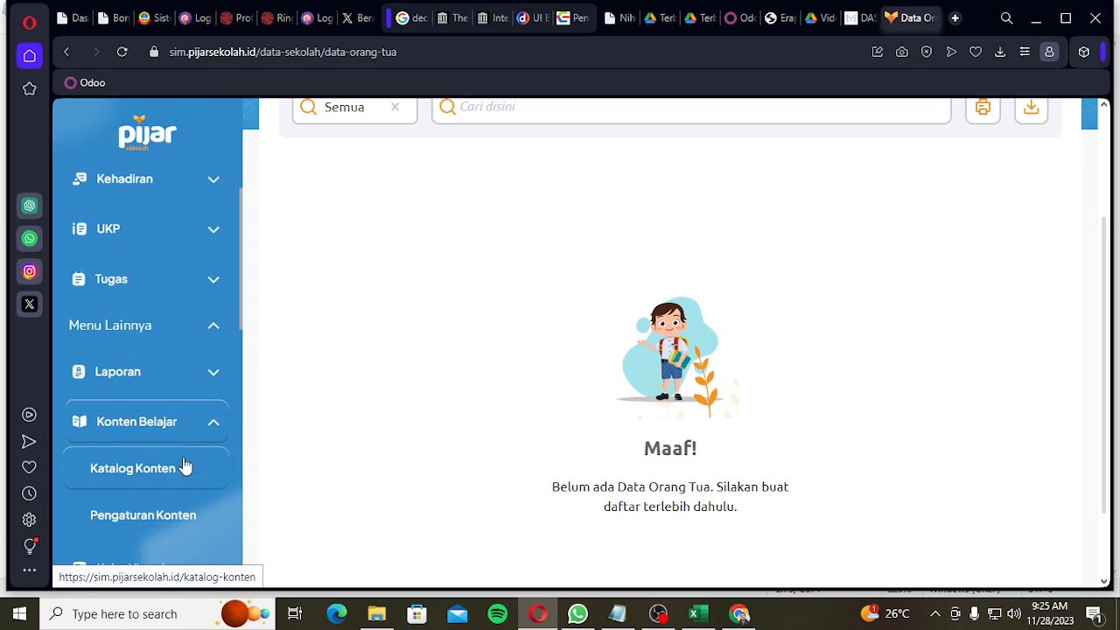
click(184, 433)
- Review the Menu Lainnya entries from Data Sekolah through Akademik and Pengaturan Nilai to Hasil Belajar
scroll(183, 433, down, 2)
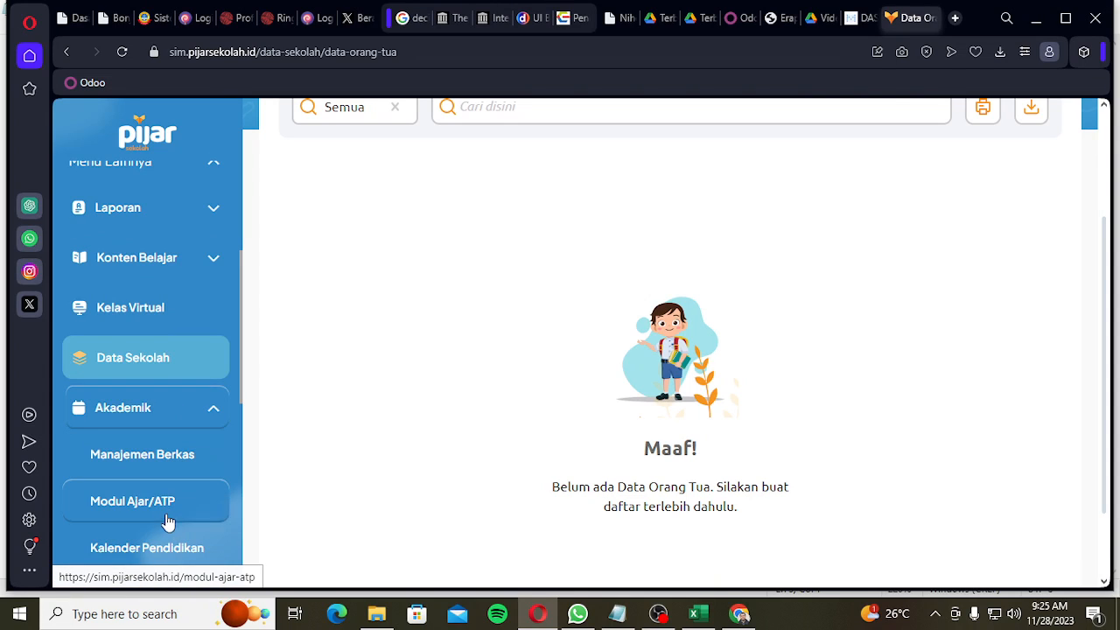
scroll(167, 520, down, 1)
scroll(165, 490, down, 1)
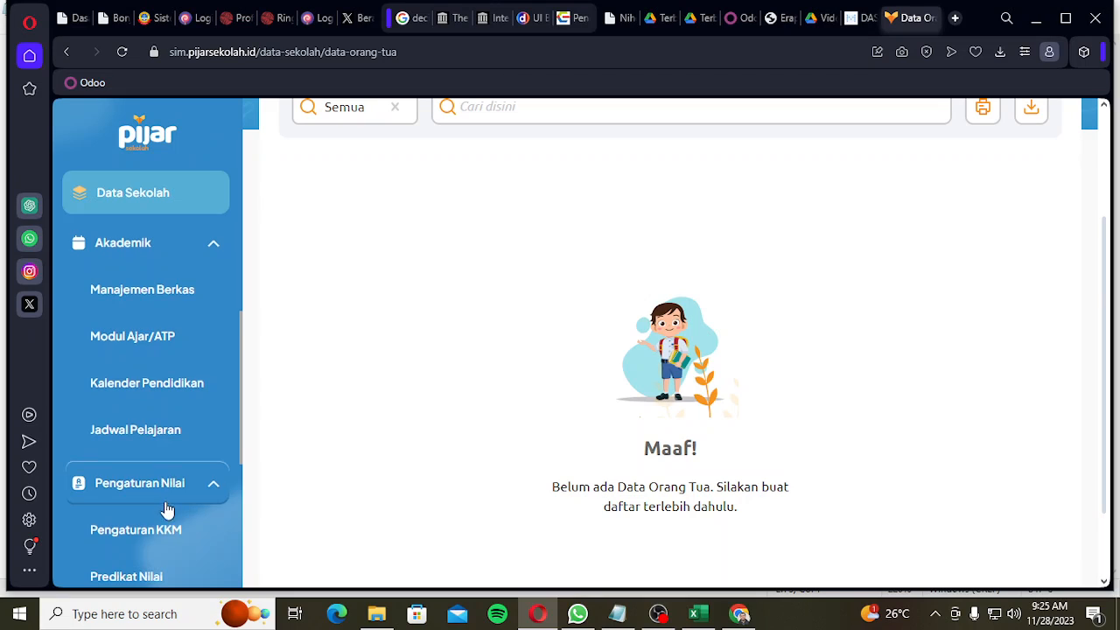
scroll(163, 498, down, 3)
scroll(166, 473, up, 3)
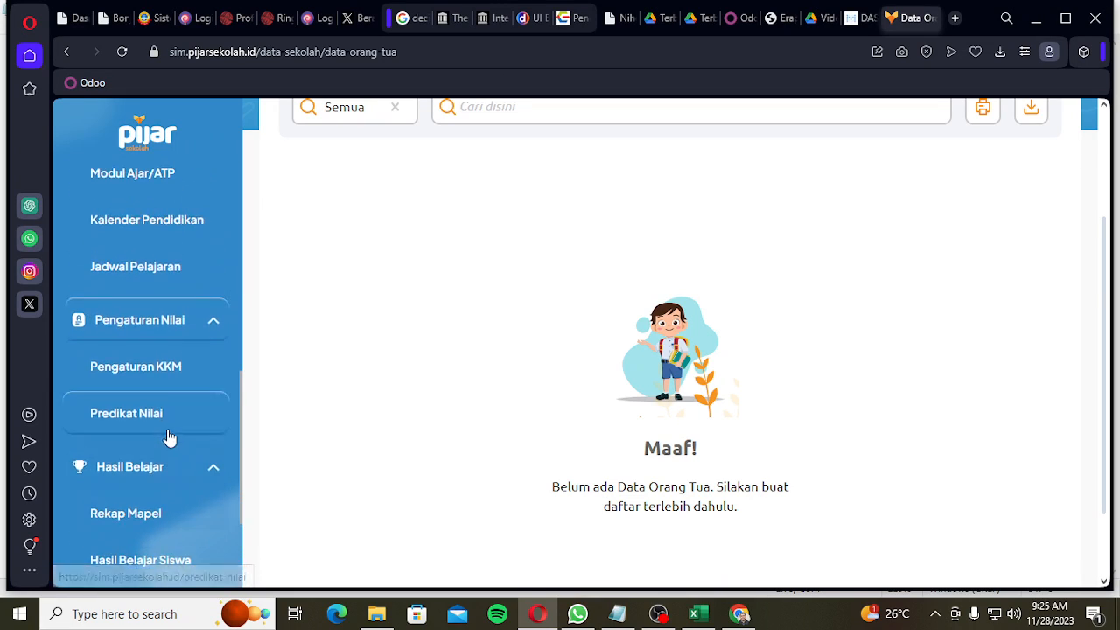
click(180, 250)
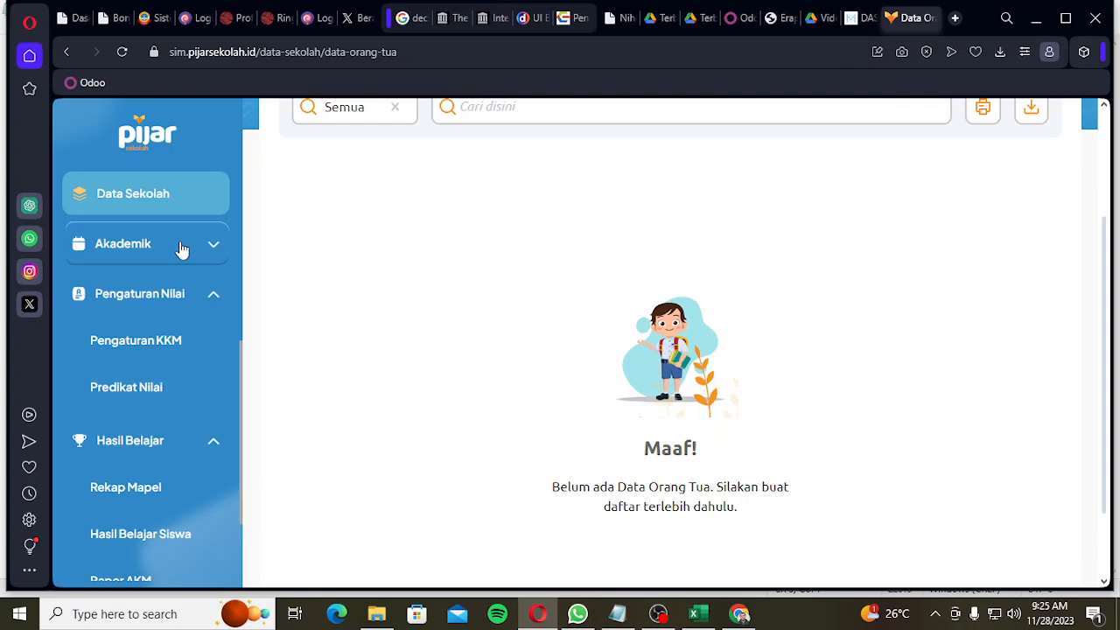
click(181, 251)
scroll(167, 376, up, 5)
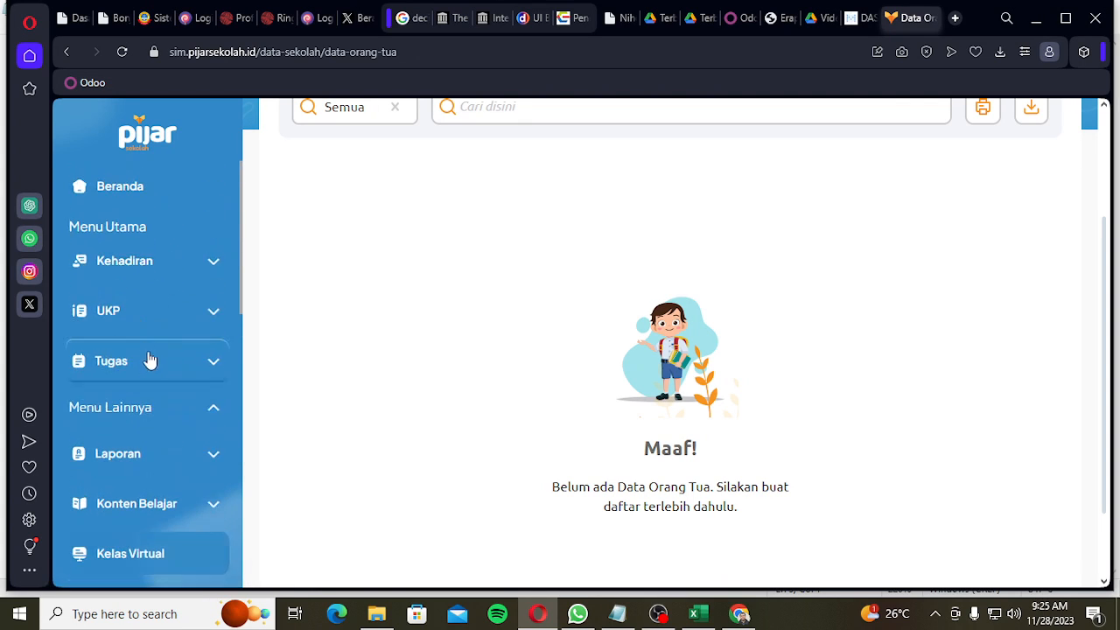
scroll(168, 282, up, 3)
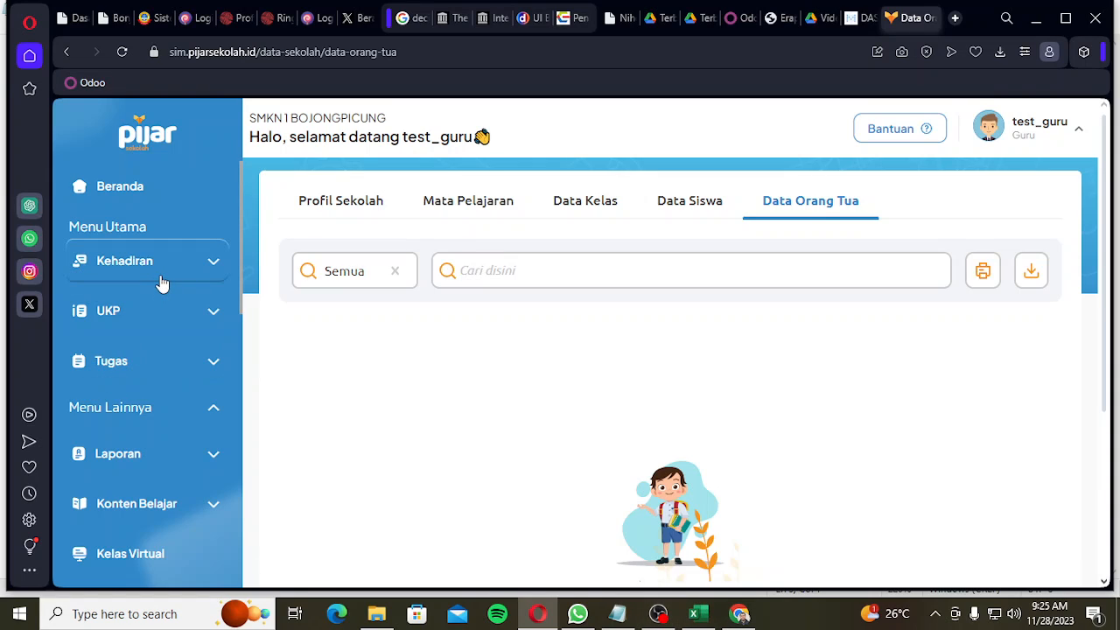
- Examine the exam entries under UKP from Upload Soal to Penilaian, then collapse the group
click(146, 313)
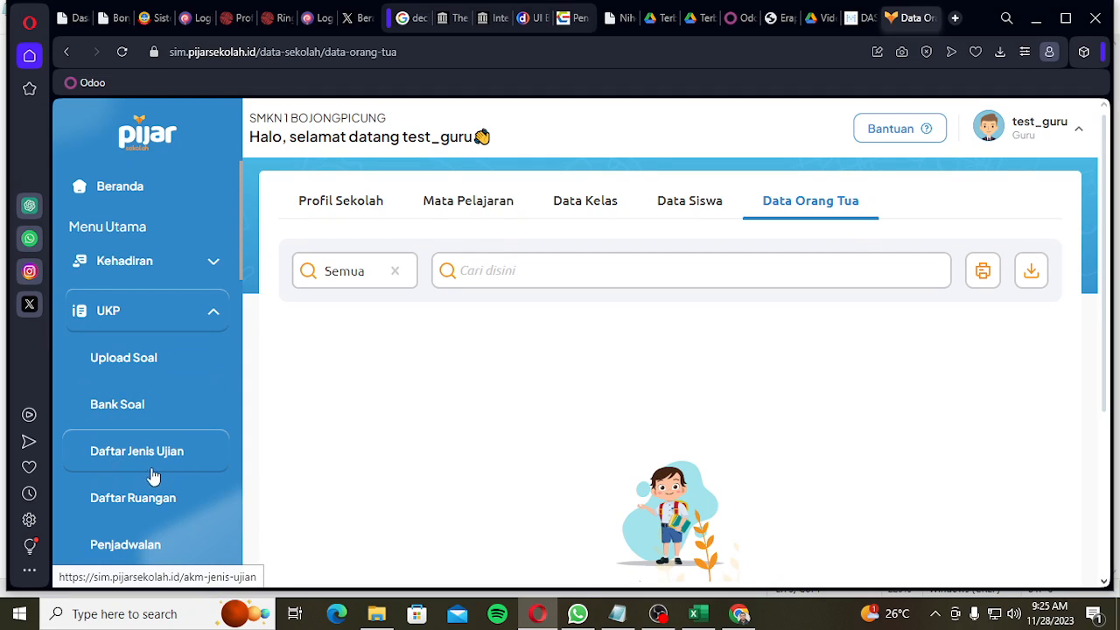
scroll(158, 520, down, 3)
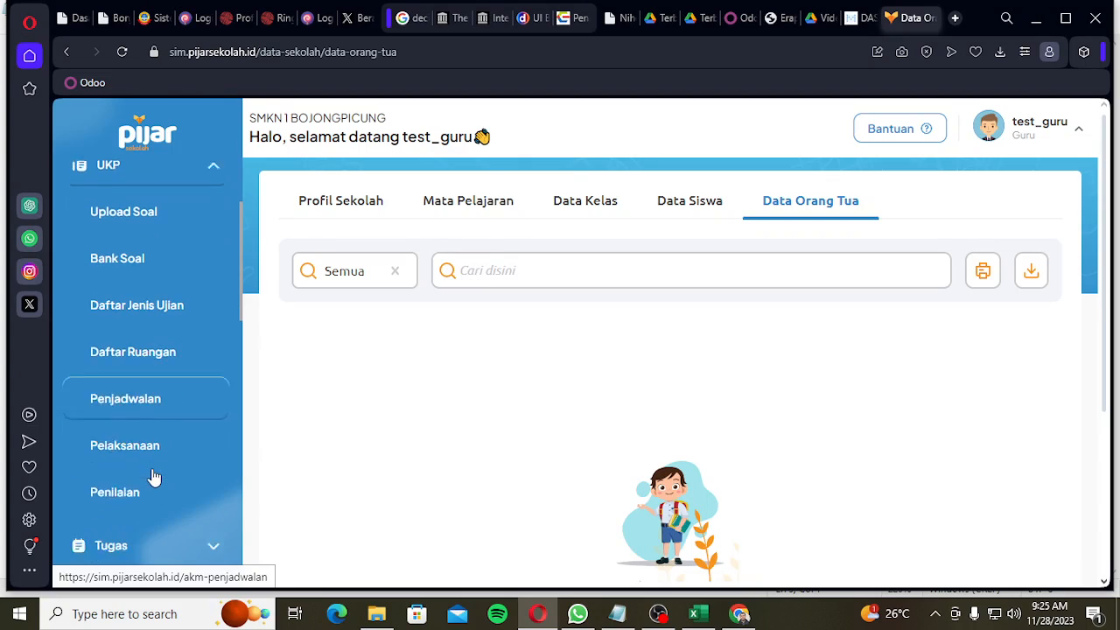
scroll(155, 444, up, 3)
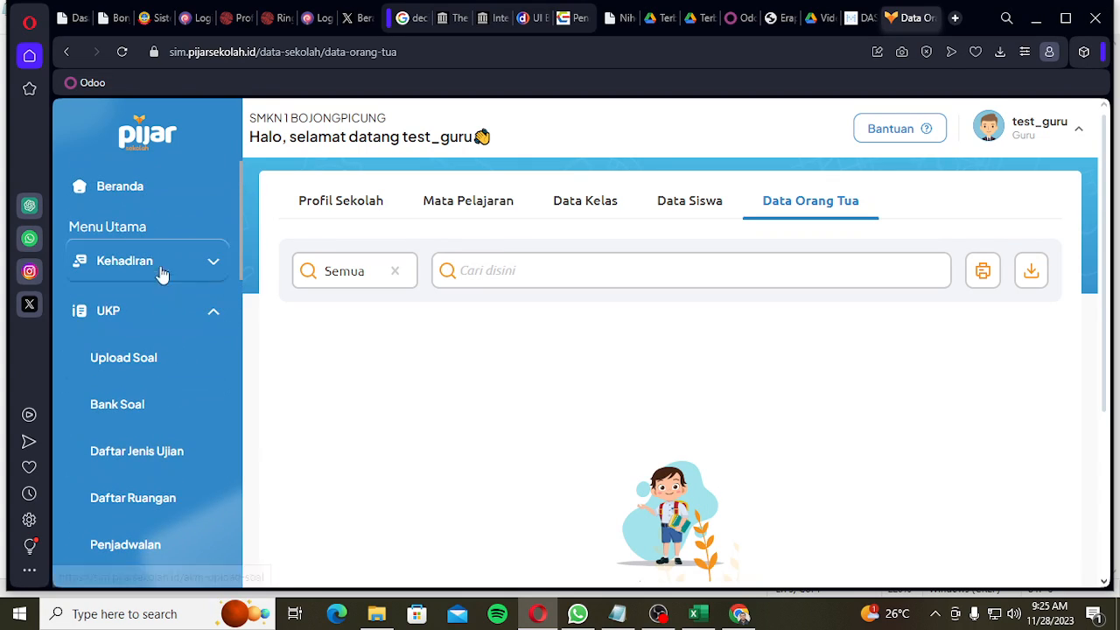
click(188, 315)
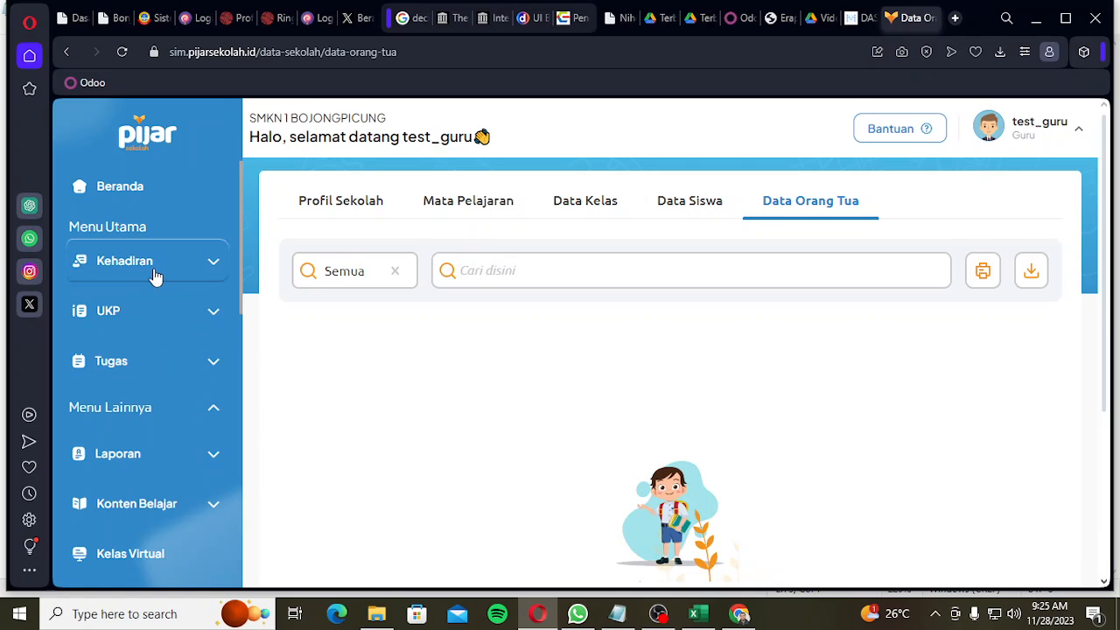
- Open the Upload Soal form under UKP and choose Non AKM as the package type
click(164, 328)
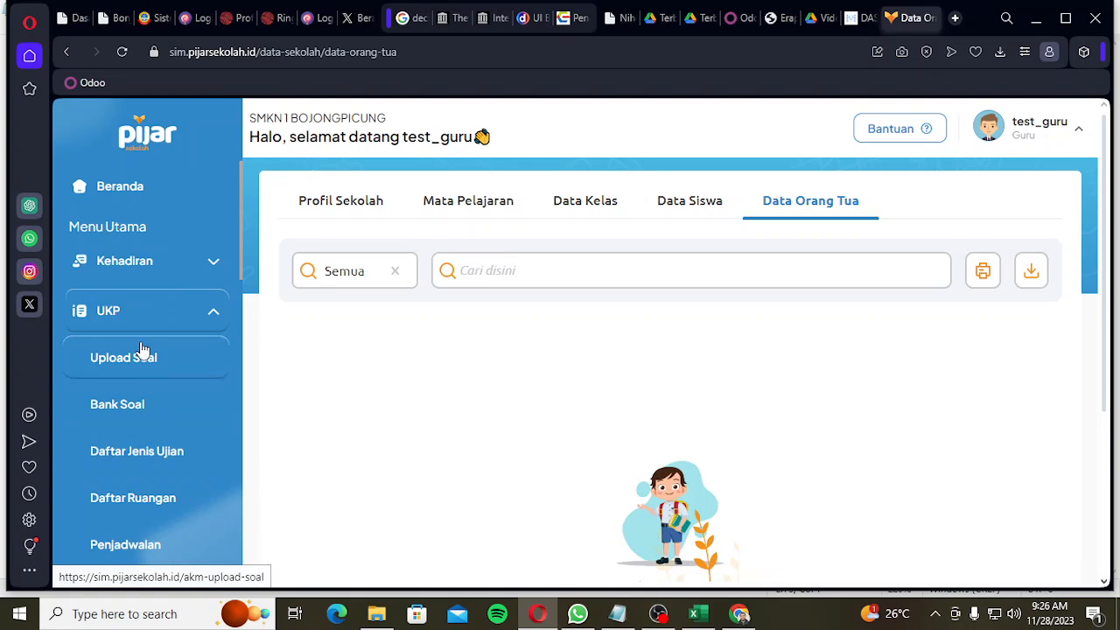
click(149, 368)
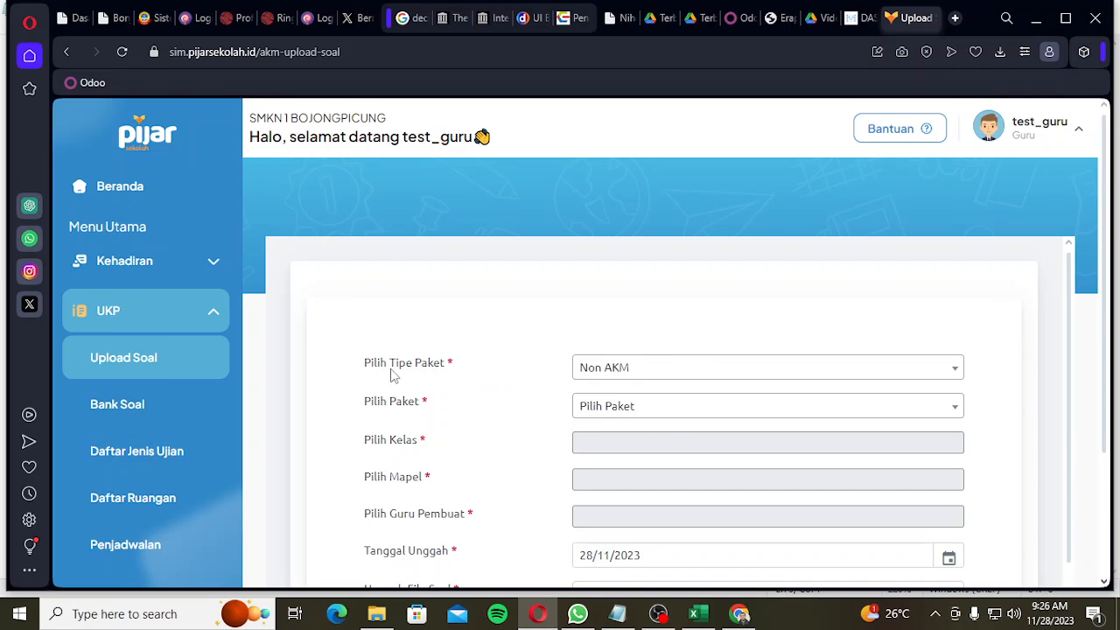
scroll(506, 347, down, 1)
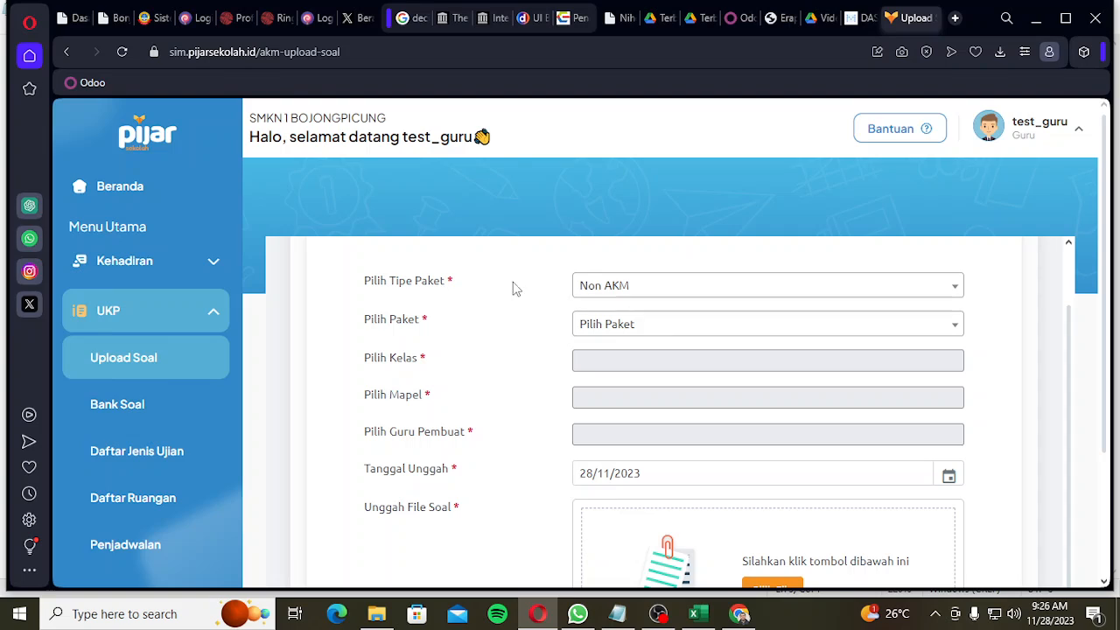
click(917, 292)
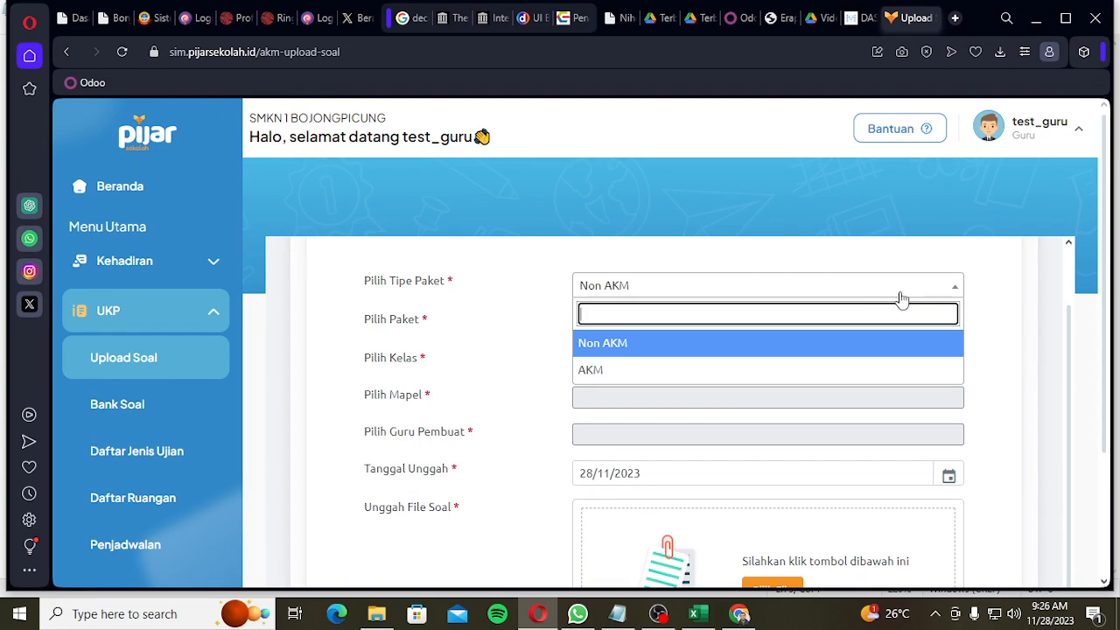
click(632, 345)
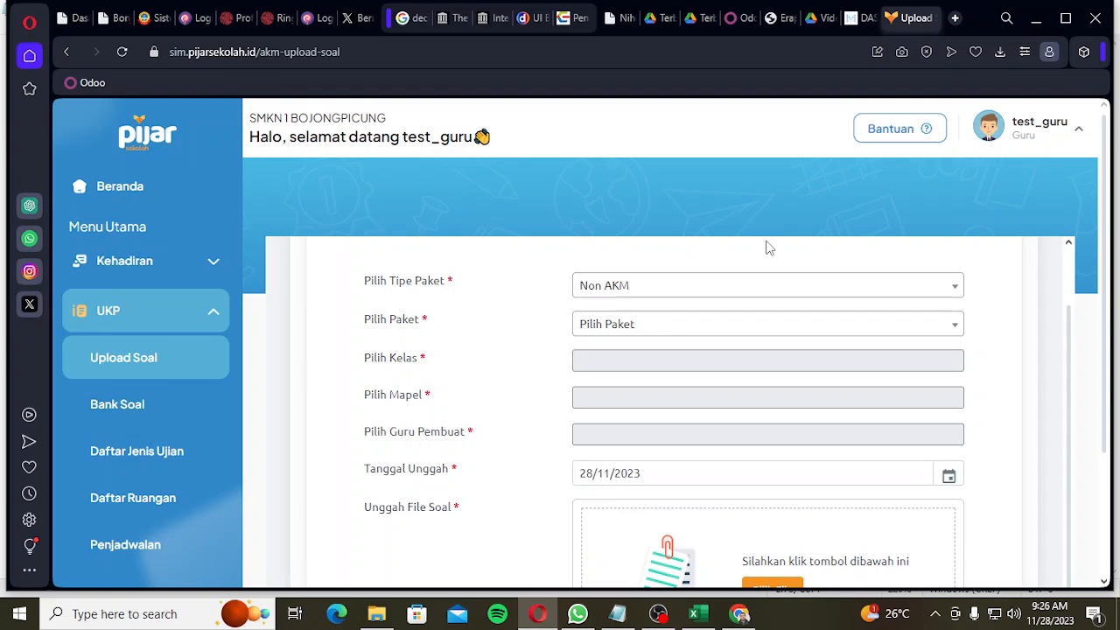
- Keep the Non AKM package type and choose Tambah Paket Baru as the package to open the new question package form
click(675, 286)
click(651, 343)
click(621, 330)
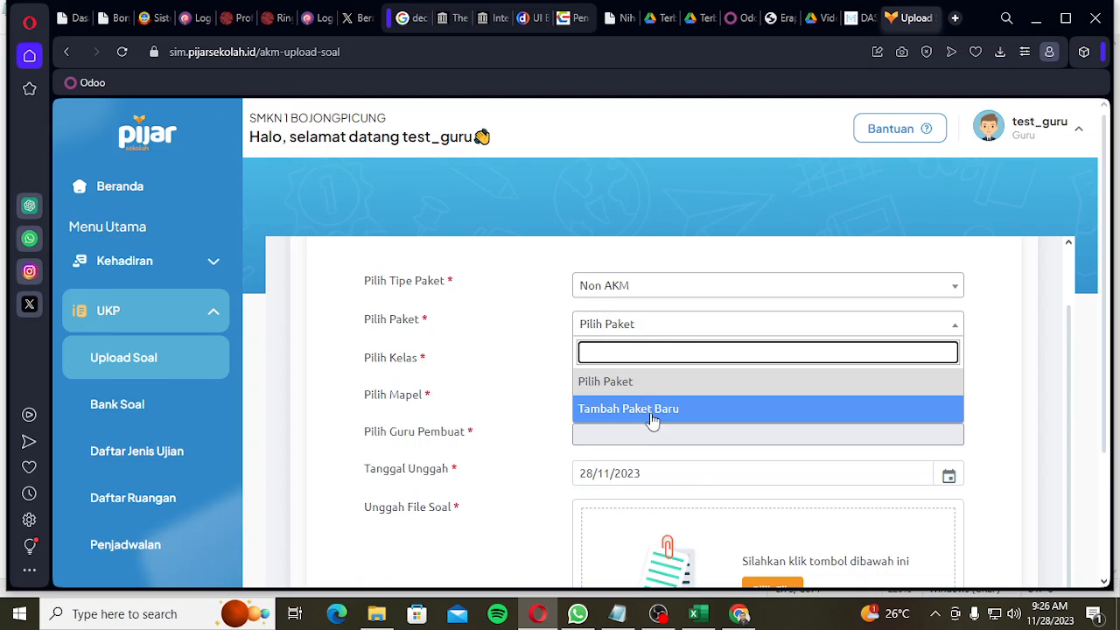
click(986, 350)
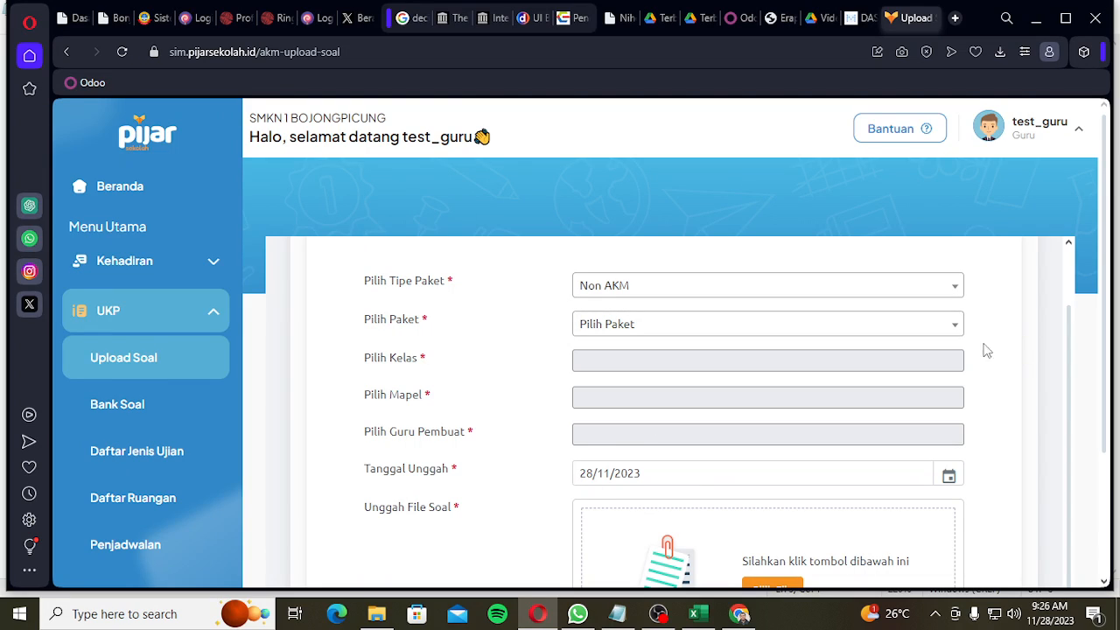
click(625, 327)
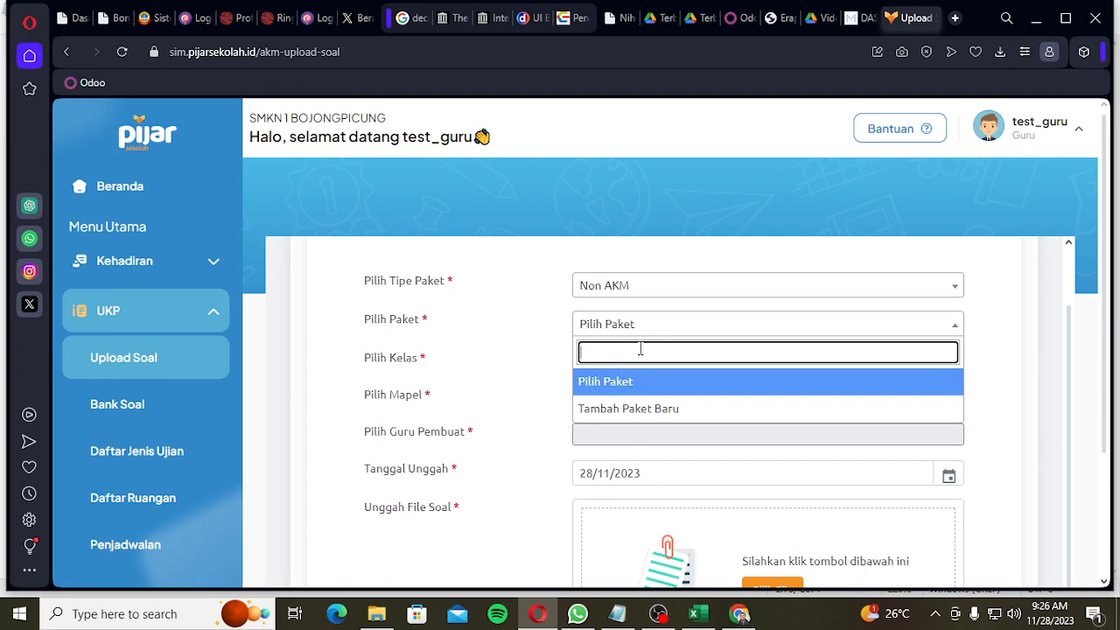
click(637, 414)
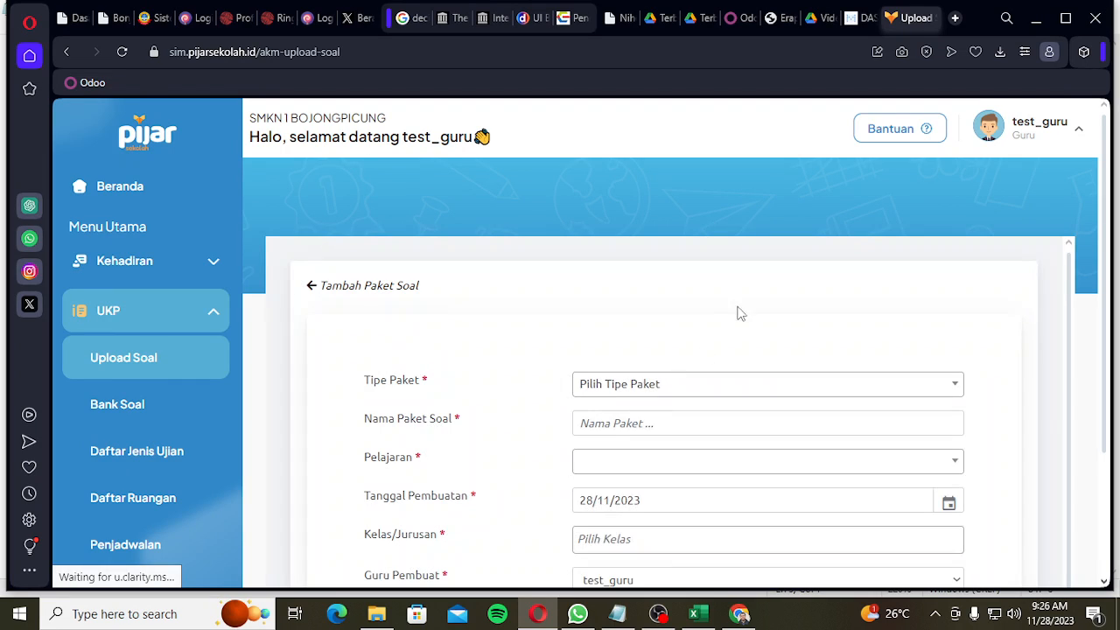
- Set Tipe Paket to Non AKM in the Tambah Paket Soal form
scroll(660, 366, down, 3)
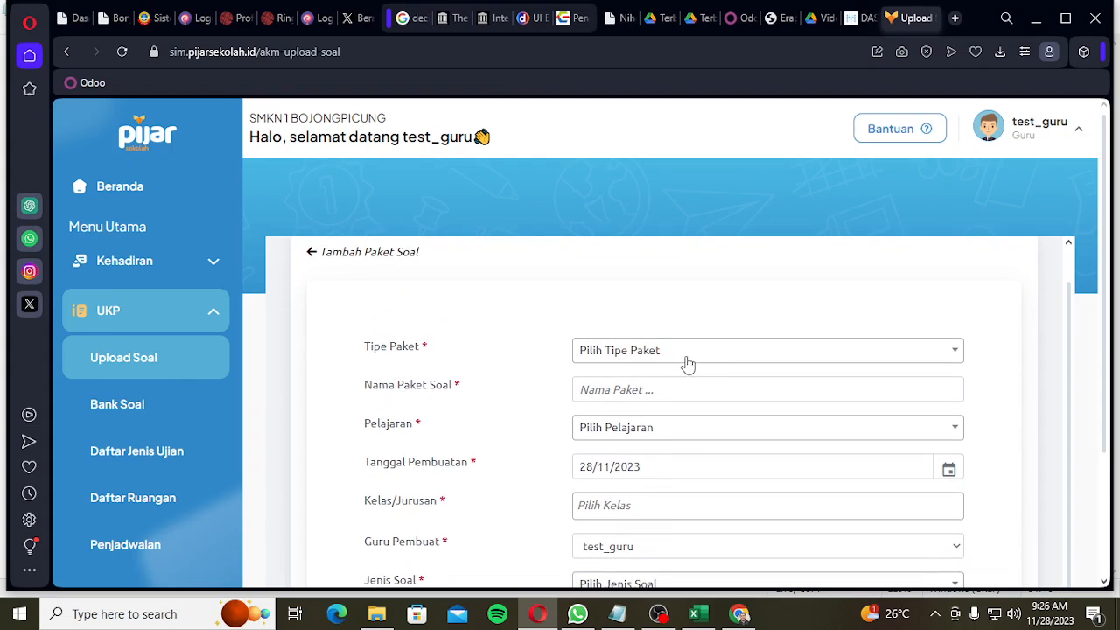
scroll(763, 359, up, 1)
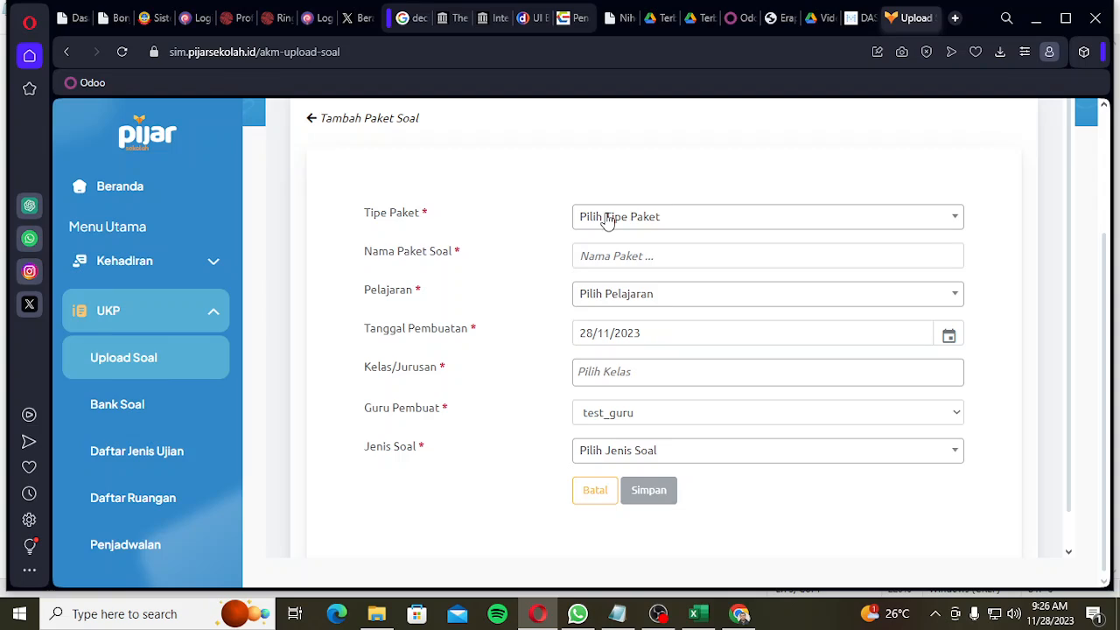
click(596, 224)
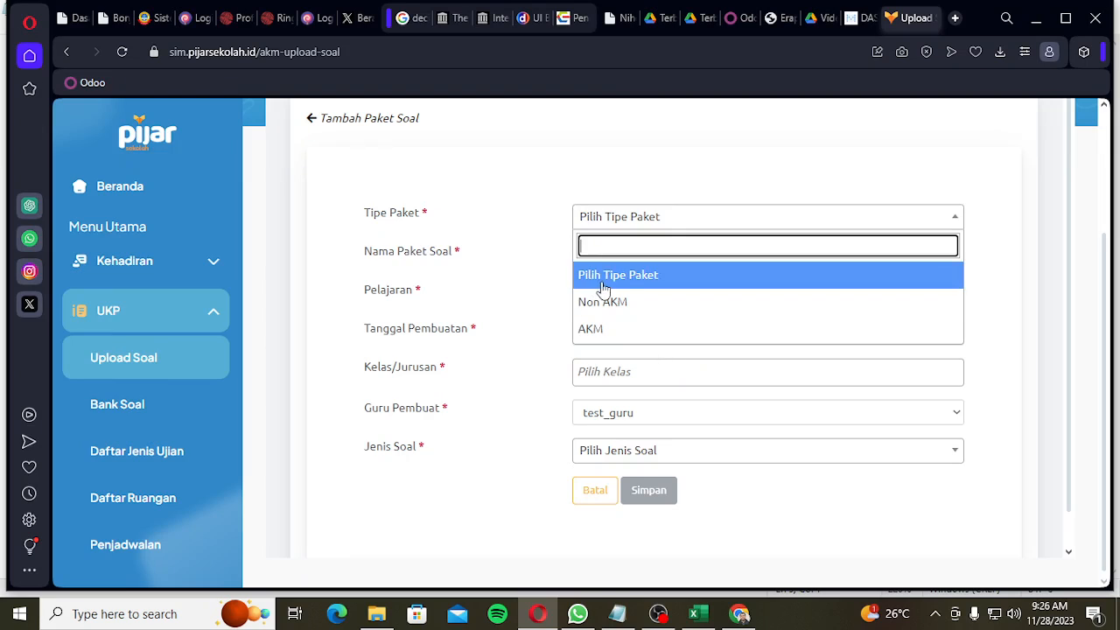
click(638, 304)
- Fill Nama Paket Soal with the suggested entry "Pancasila X AKI & X APAT" and clear it
click(635, 254)
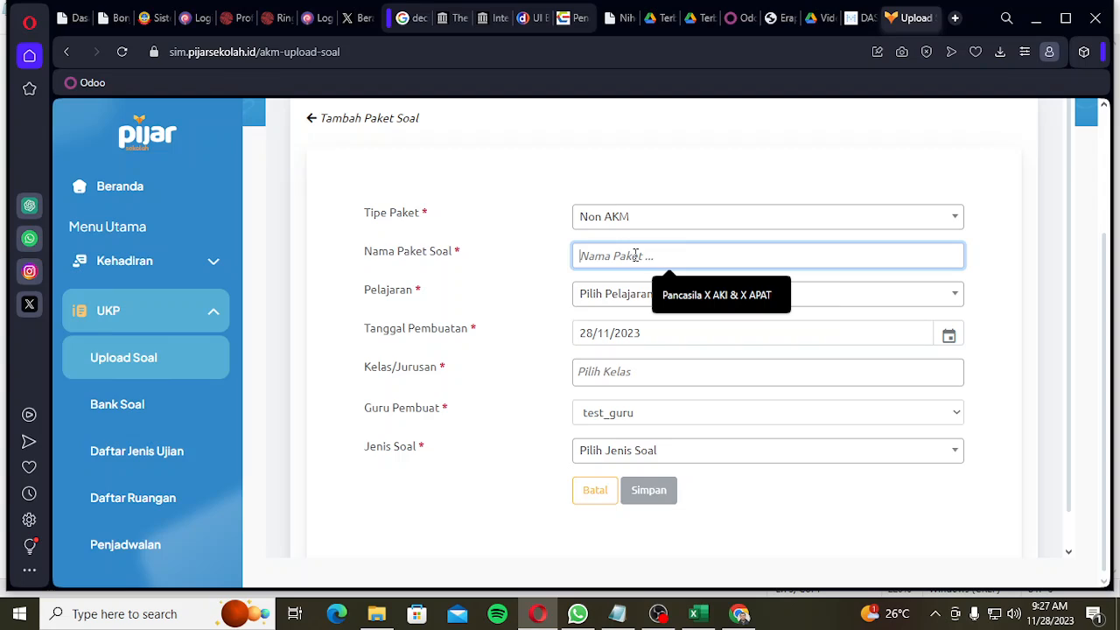
click(692, 303)
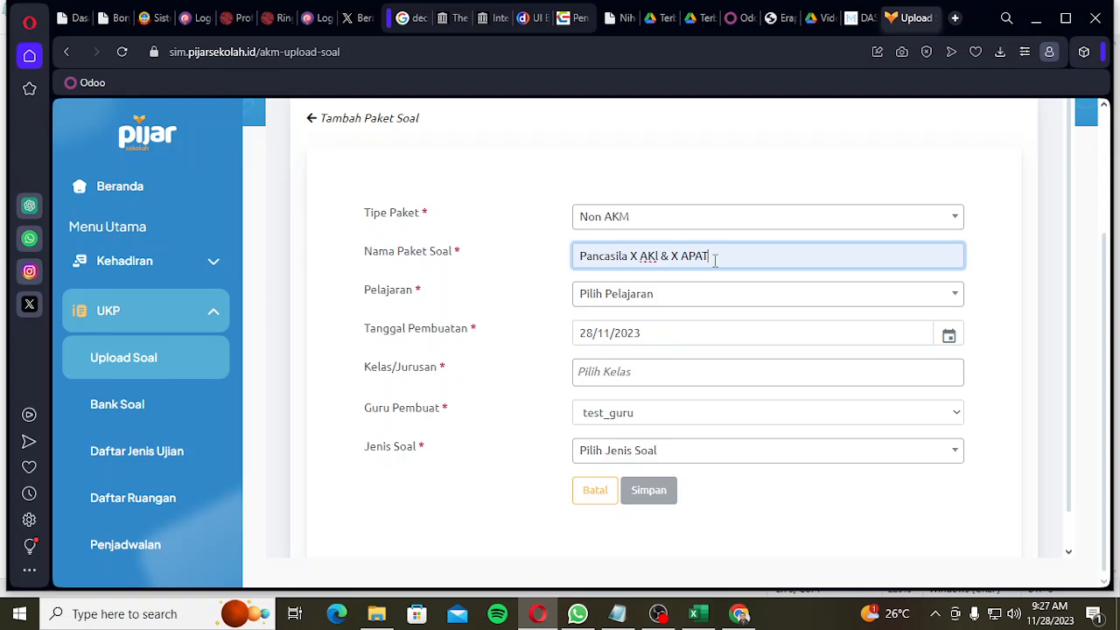
drag(712, 257, 564, 272)
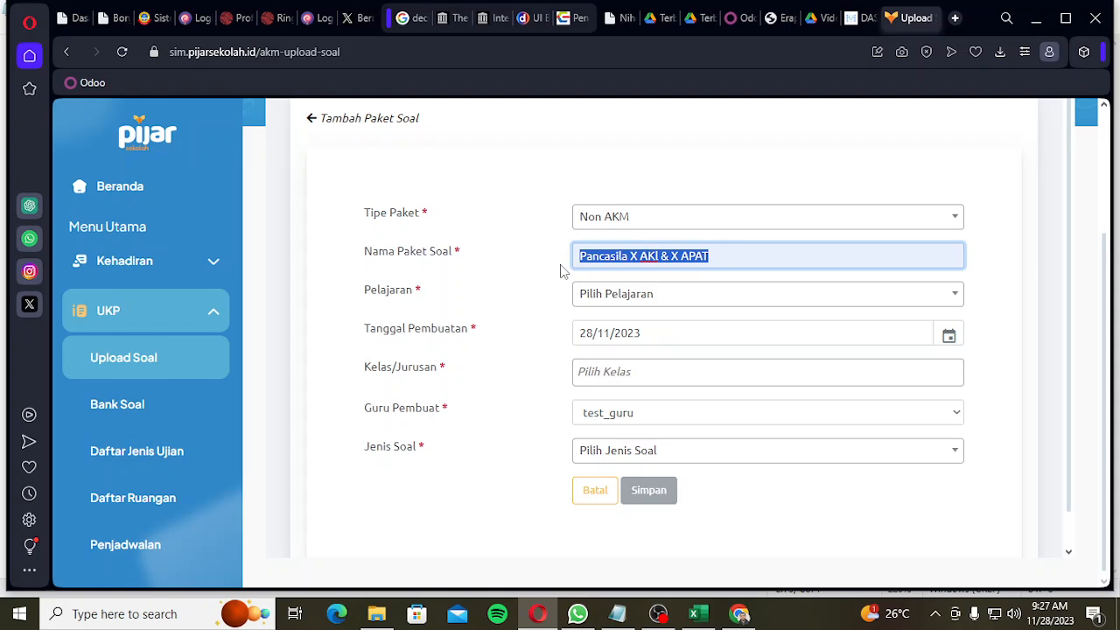
key(BackSpace)
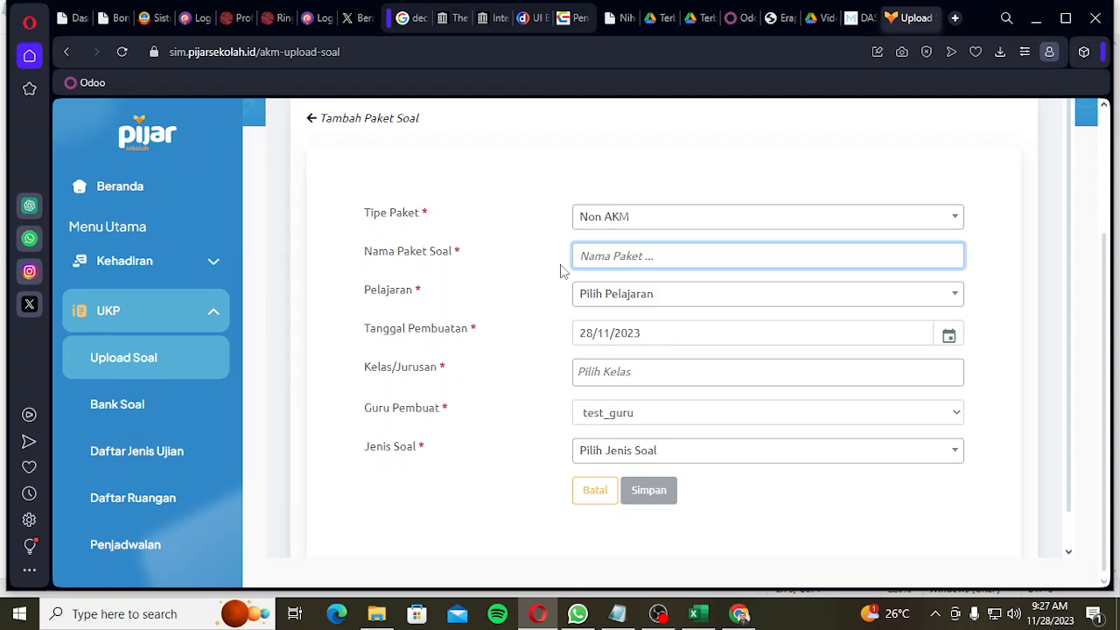
- Enter "Akuntansi Keuangan kelas XI dan XII" as a sample package name and clear it
text(Akuntansi)
text( K)
text(euangan ke)
text(l)
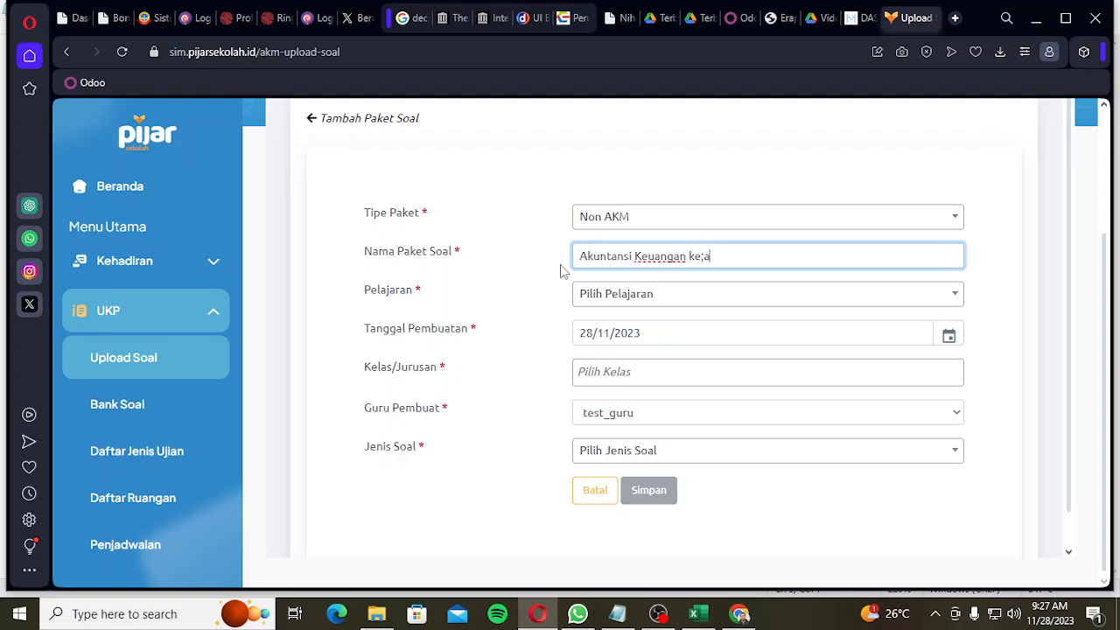
key(BackSpace)
text(las XI dan XII)
drag(760, 255, 563, 282)
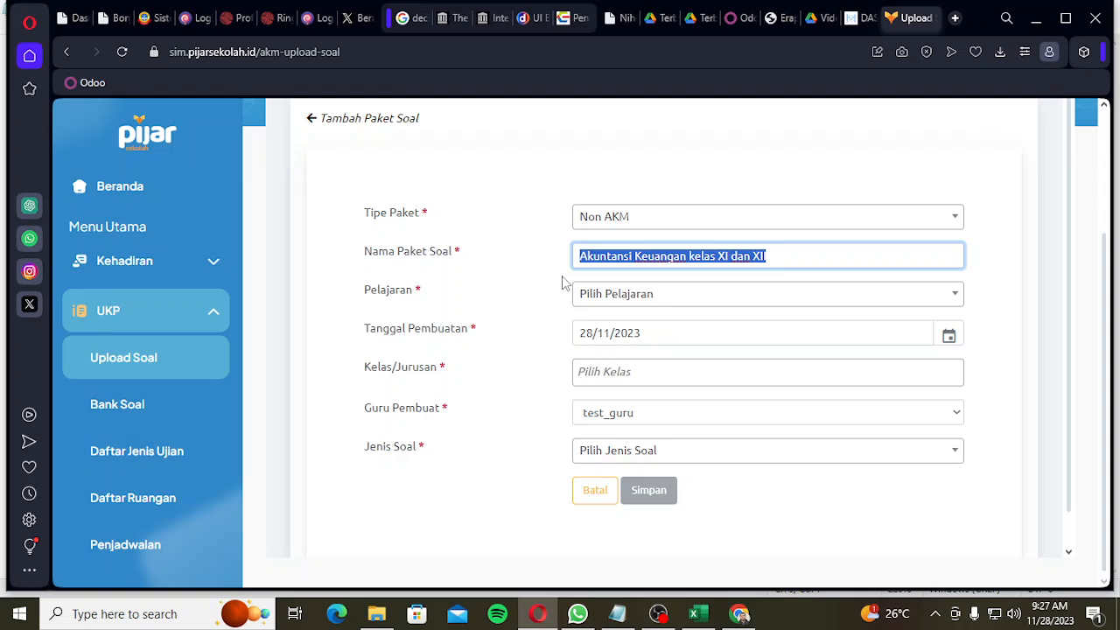
key(BackSpace)
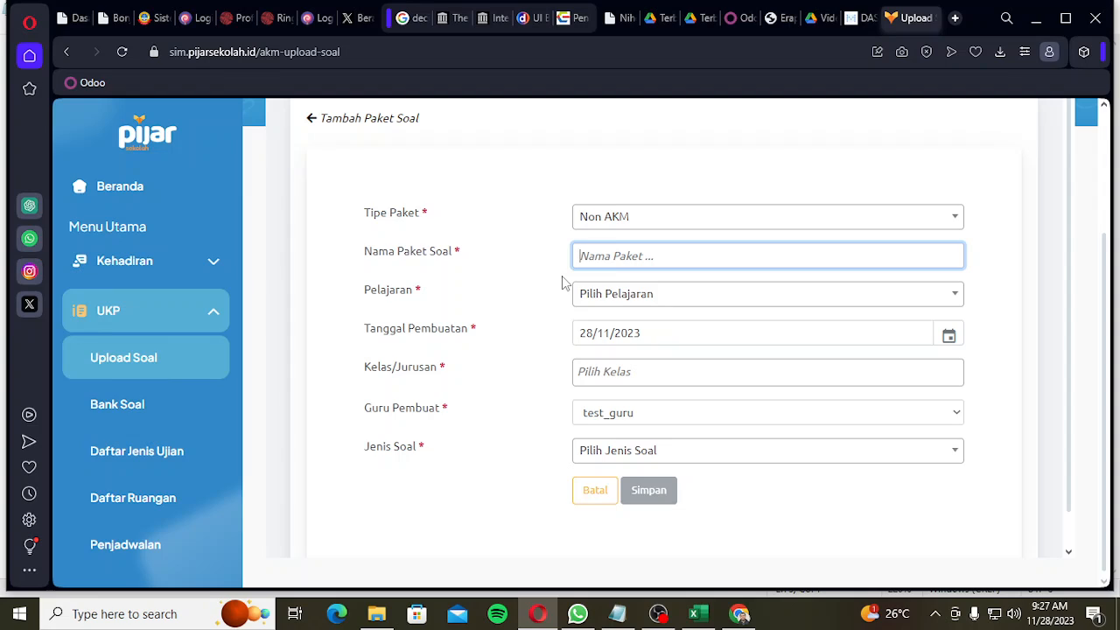
- Name the question package "soal_percobaan" and select Test Mapel as its subject
text(soal_percobaan)
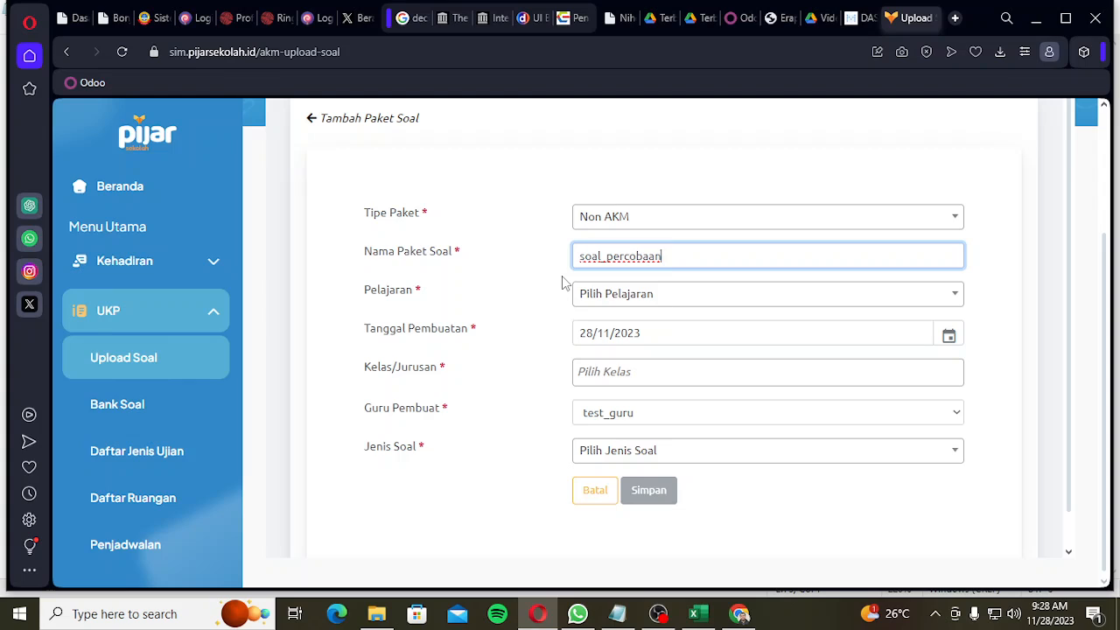
click(642, 296)
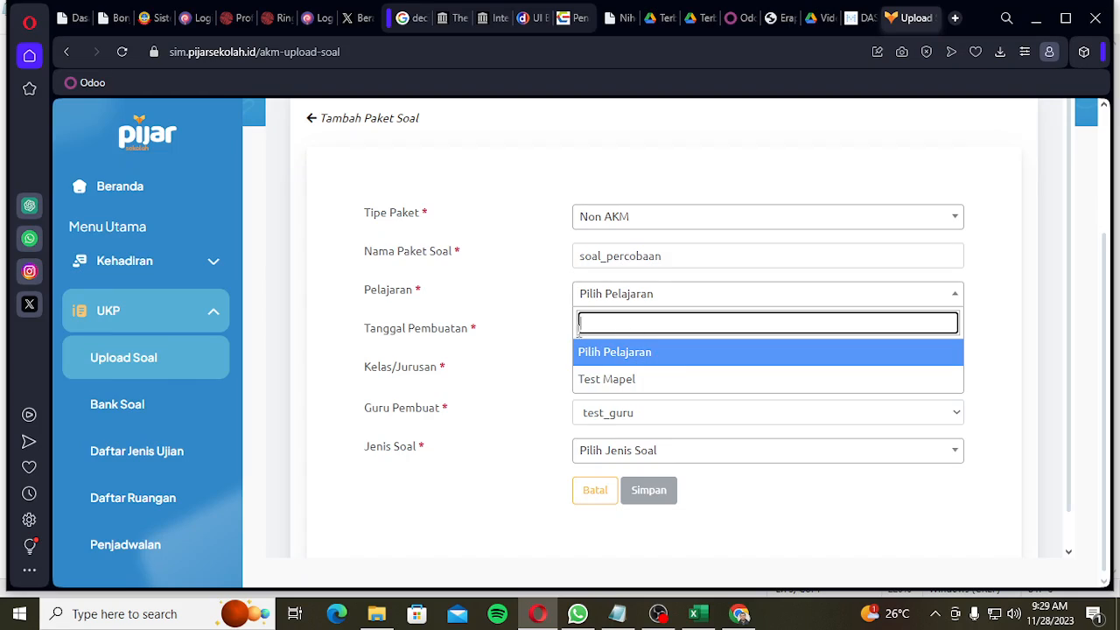
click(631, 381)
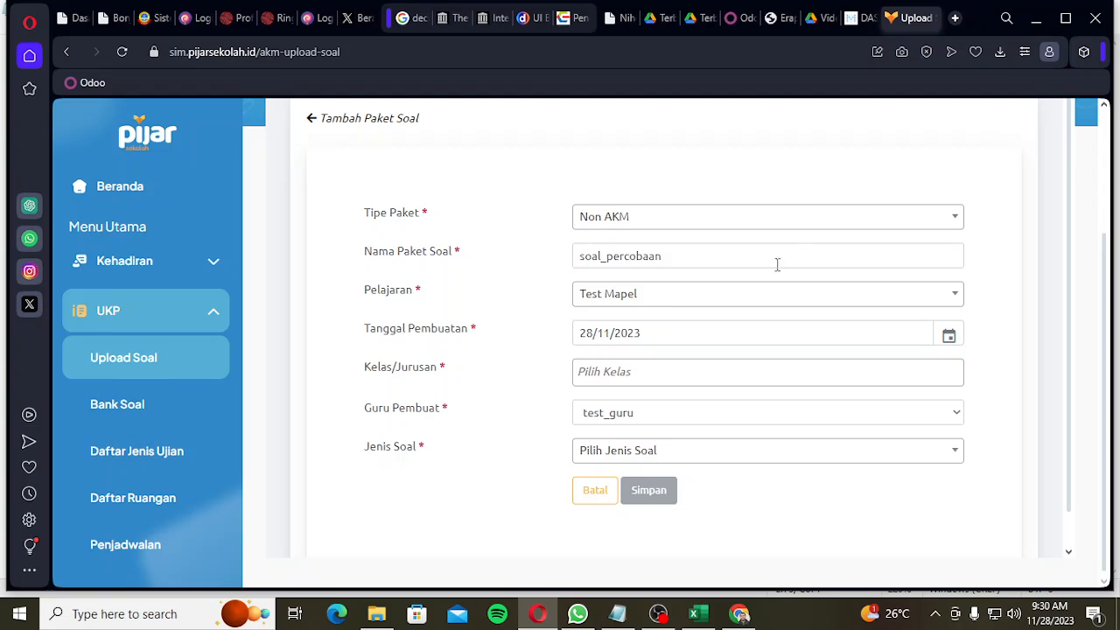
click(635, 302)
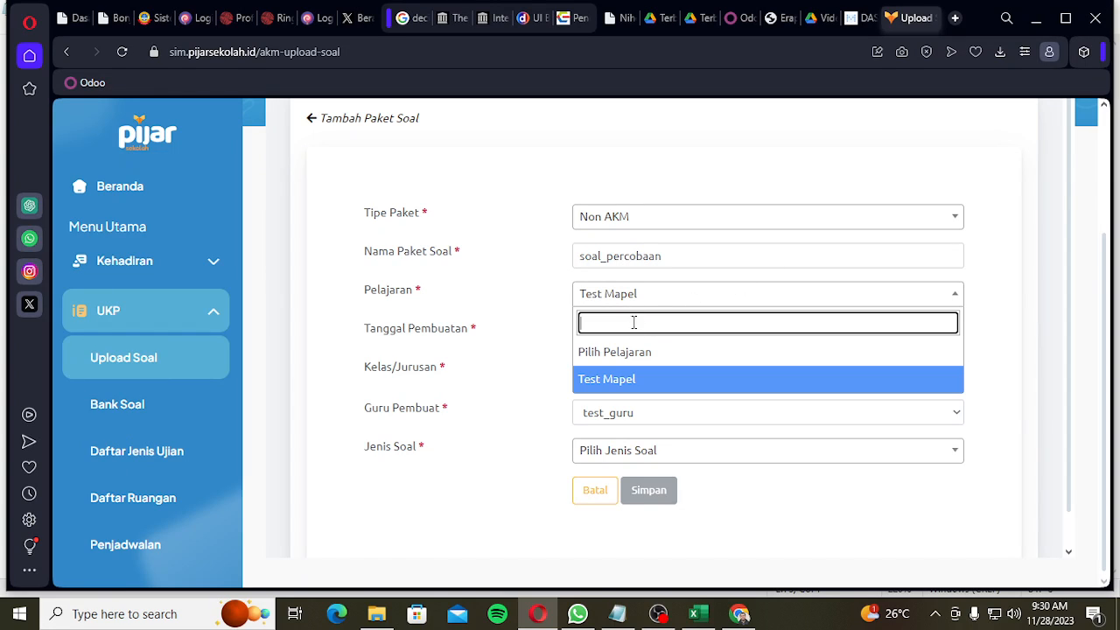
click(625, 378)
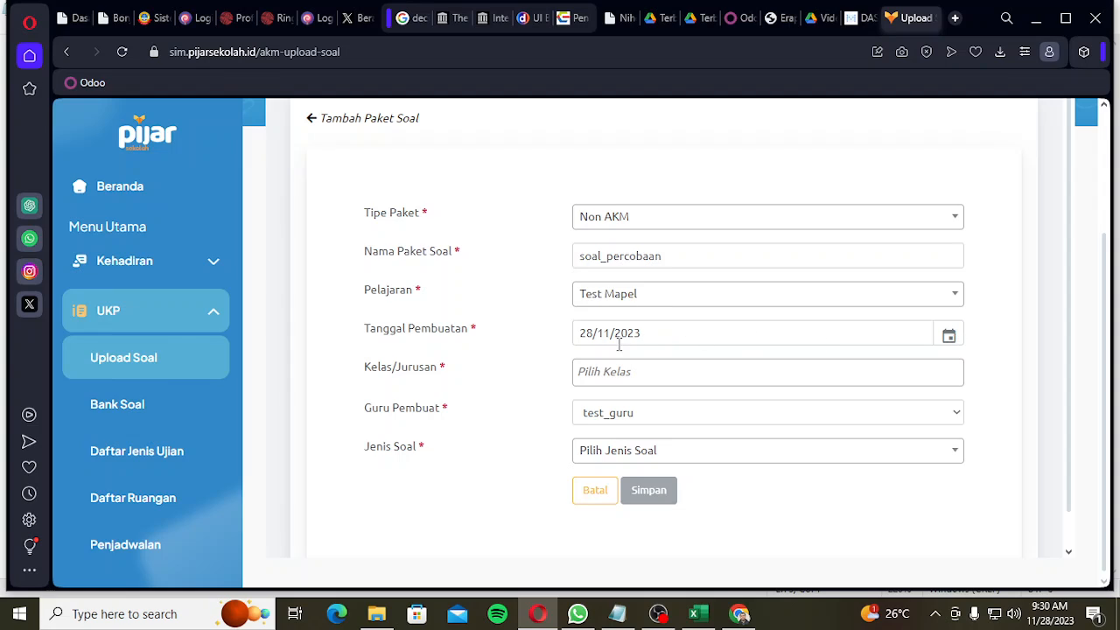
- Assign the package to classes X-AKL 1, X-AKL 2, X-AKL 3 and XII-TKRO 1
click(606, 374)
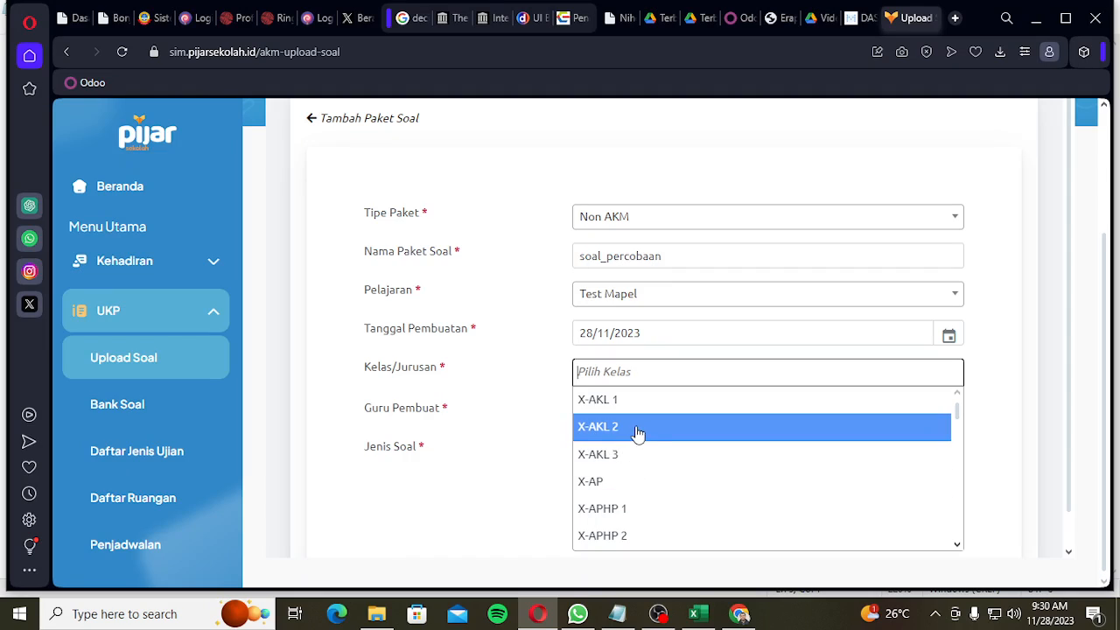
click(648, 399)
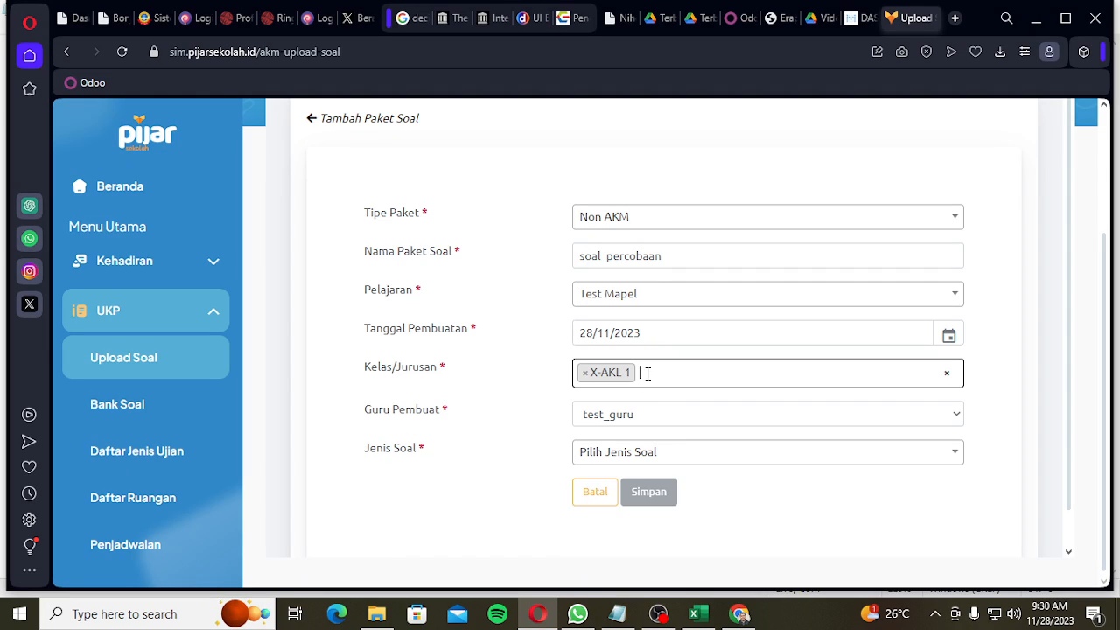
click(646, 373)
click(643, 431)
click(730, 370)
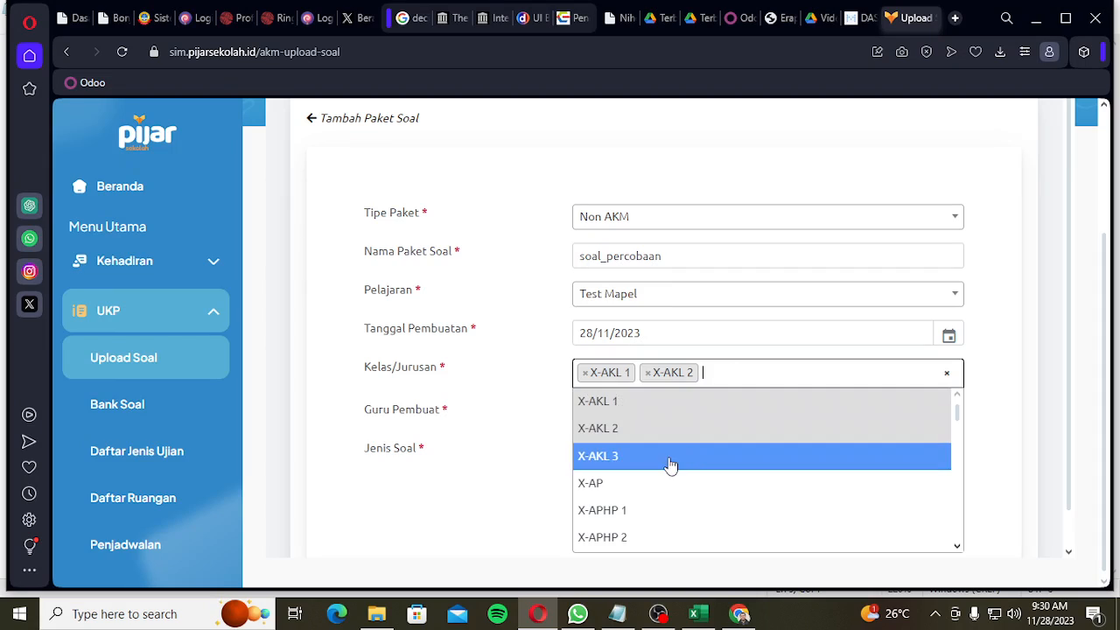
click(671, 462)
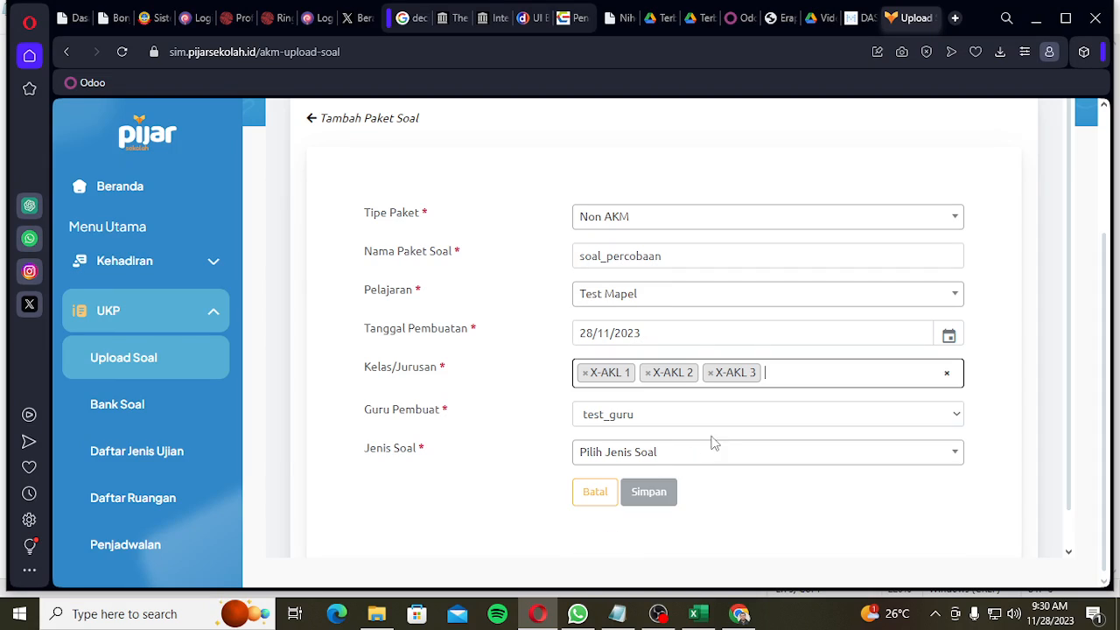
click(795, 372)
scroll(683, 498, down, 5)
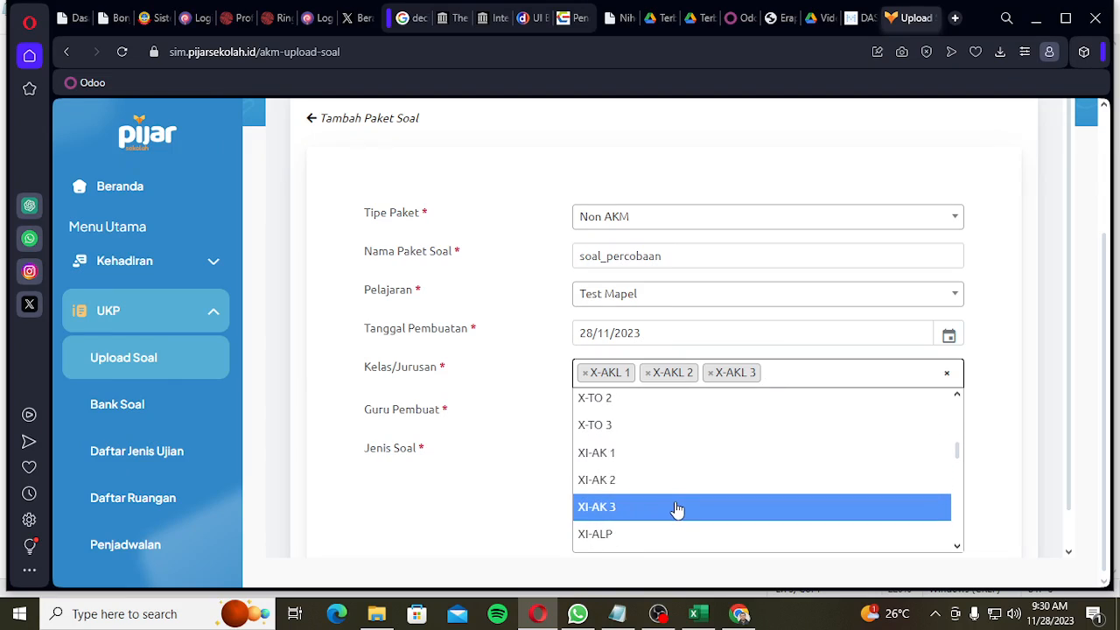
scroll(676, 509, down, 10)
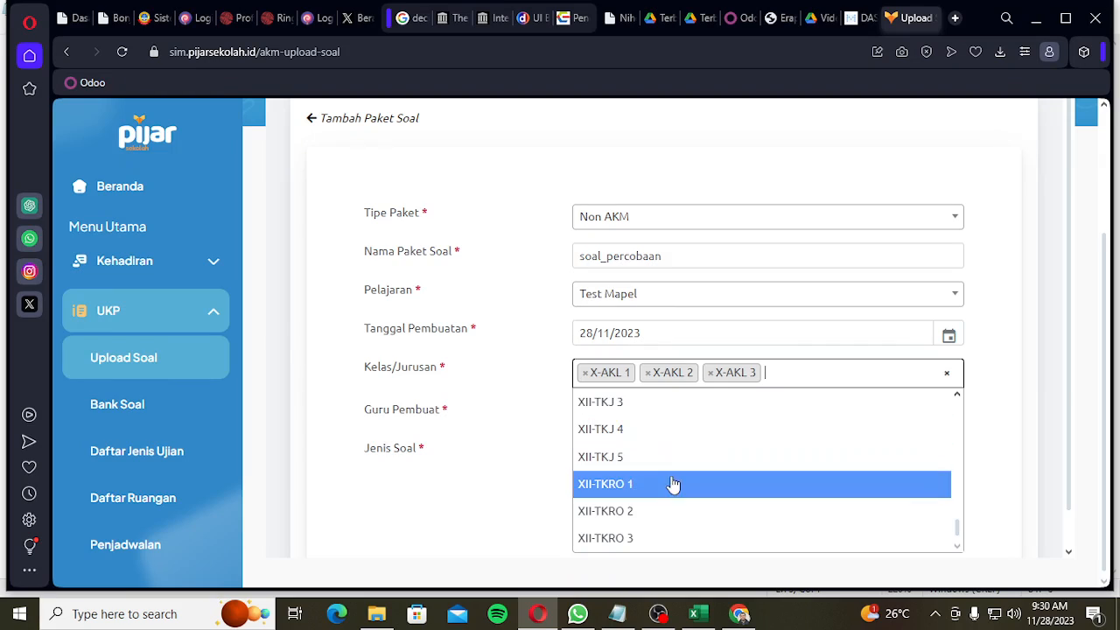
click(672, 489)
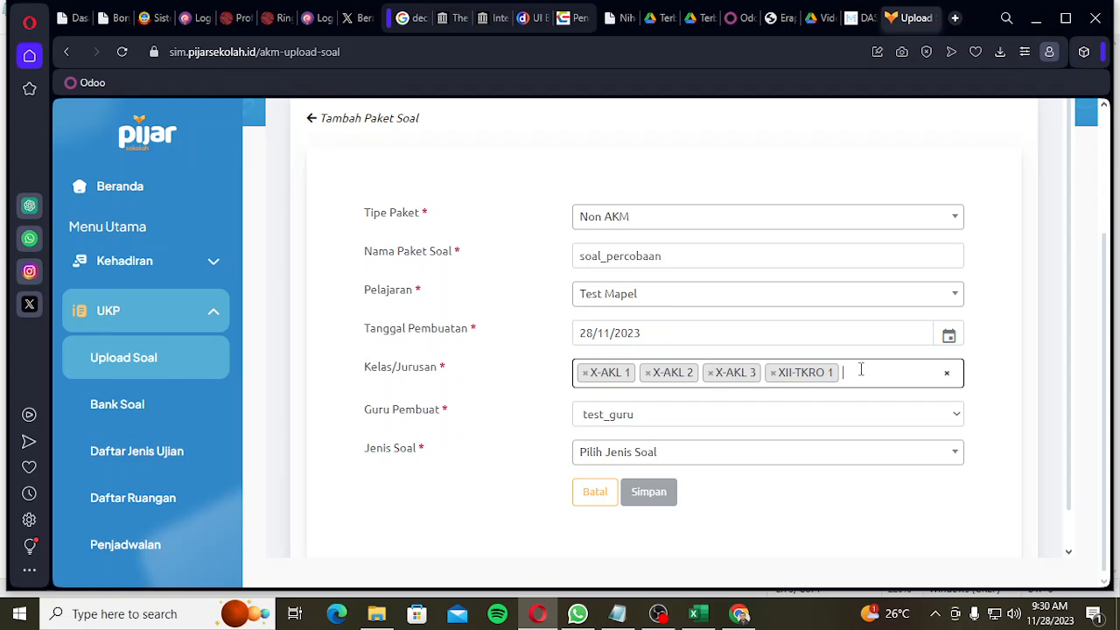
- Set Guru Pembuat to test_guru and Jenis Soal to Bahan Ujian
click(636, 421)
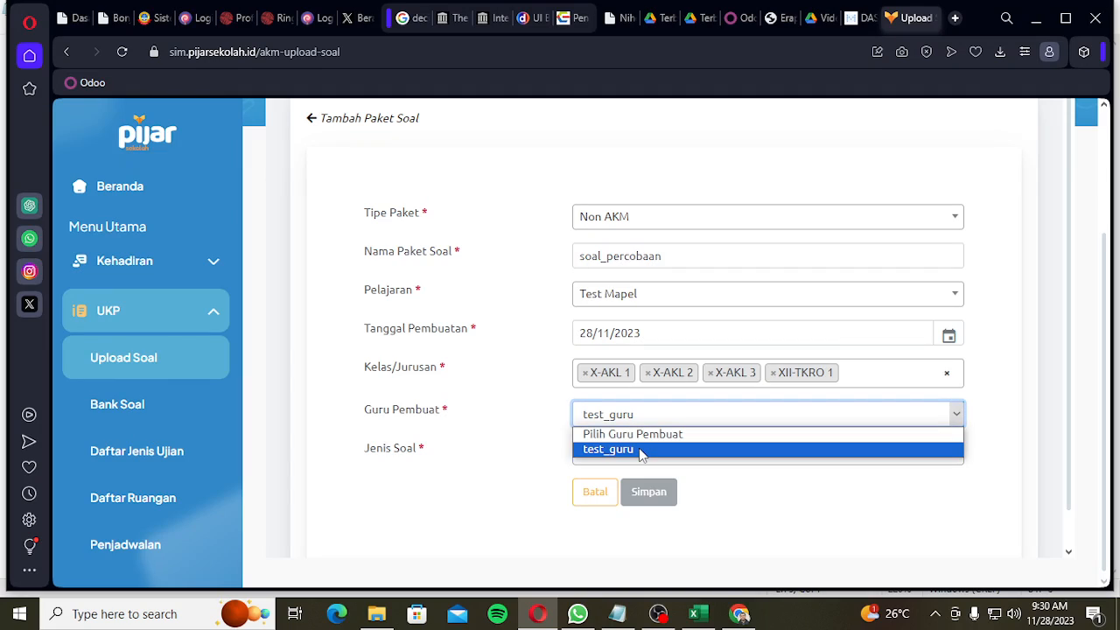
click(641, 450)
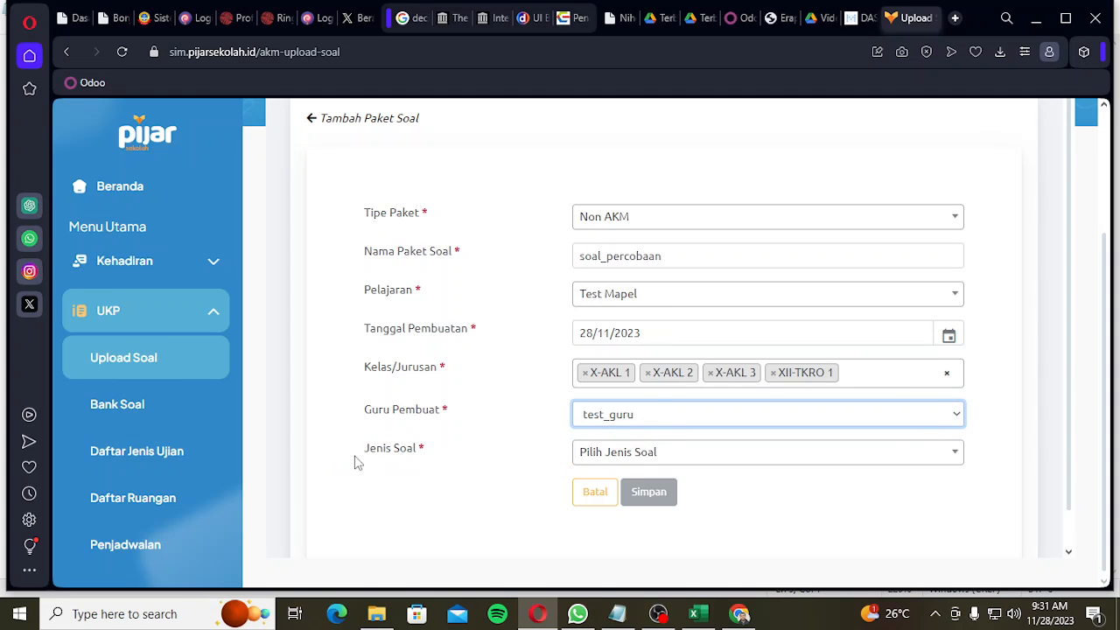
click(643, 453)
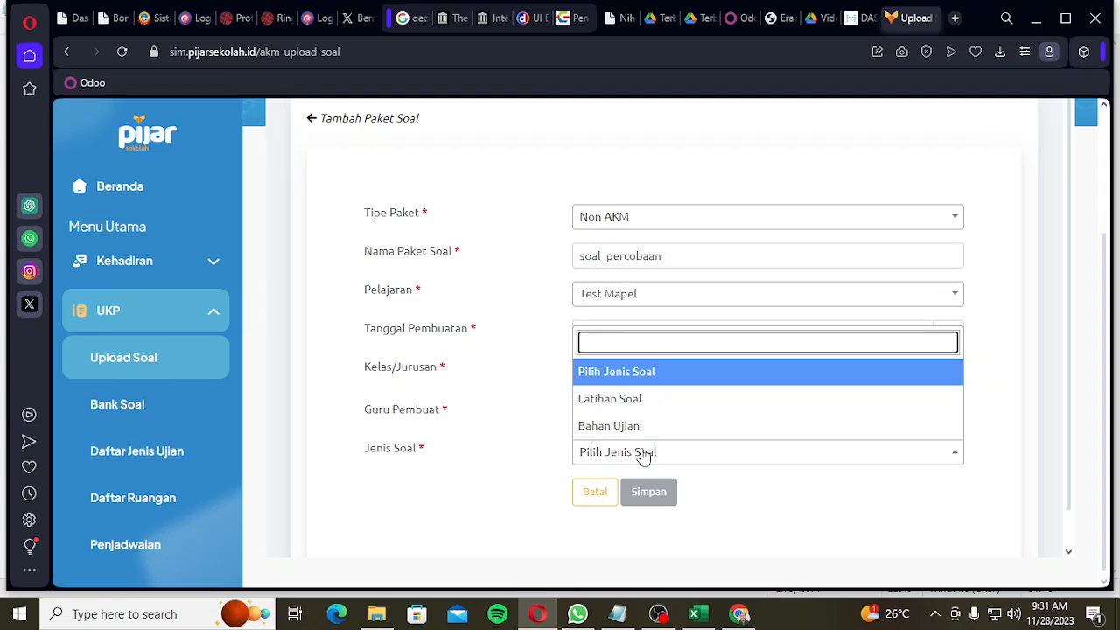
click(660, 408)
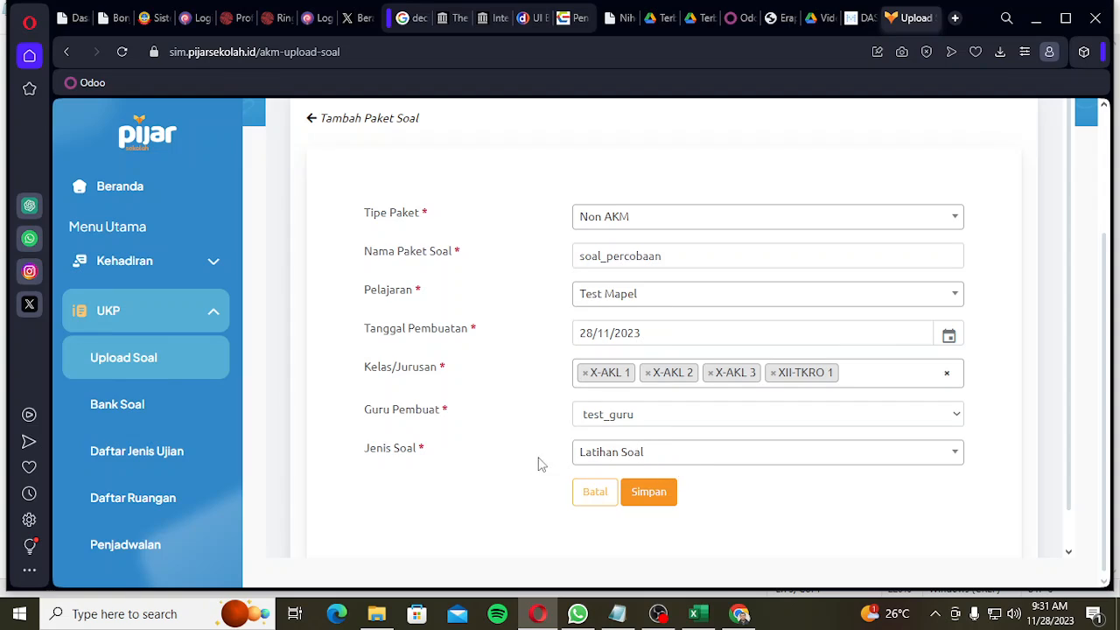
click(639, 457)
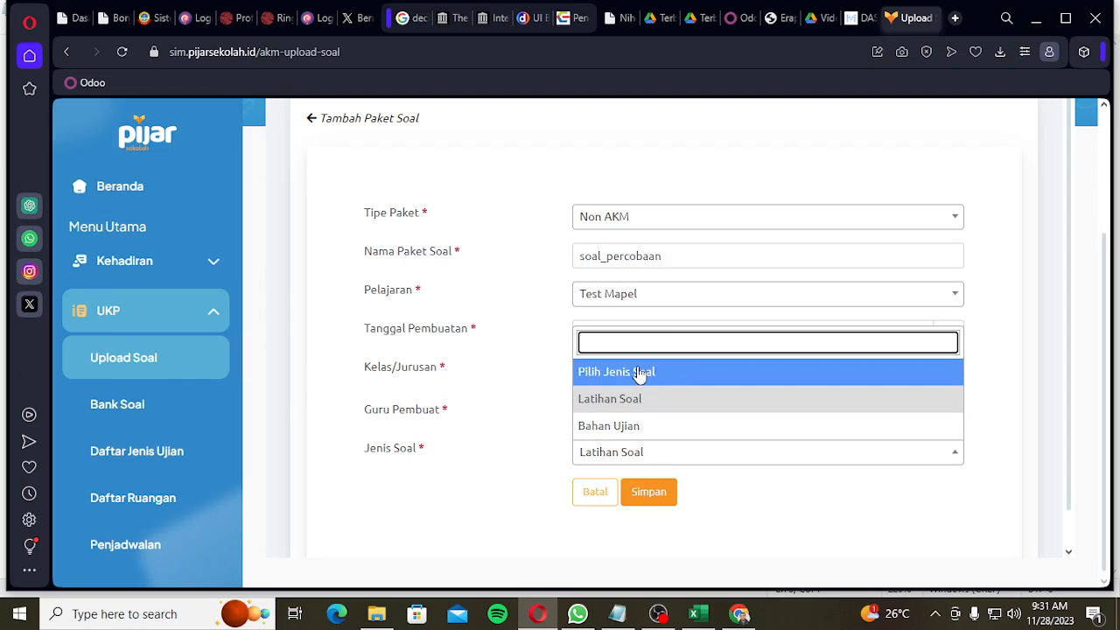
click(652, 427)
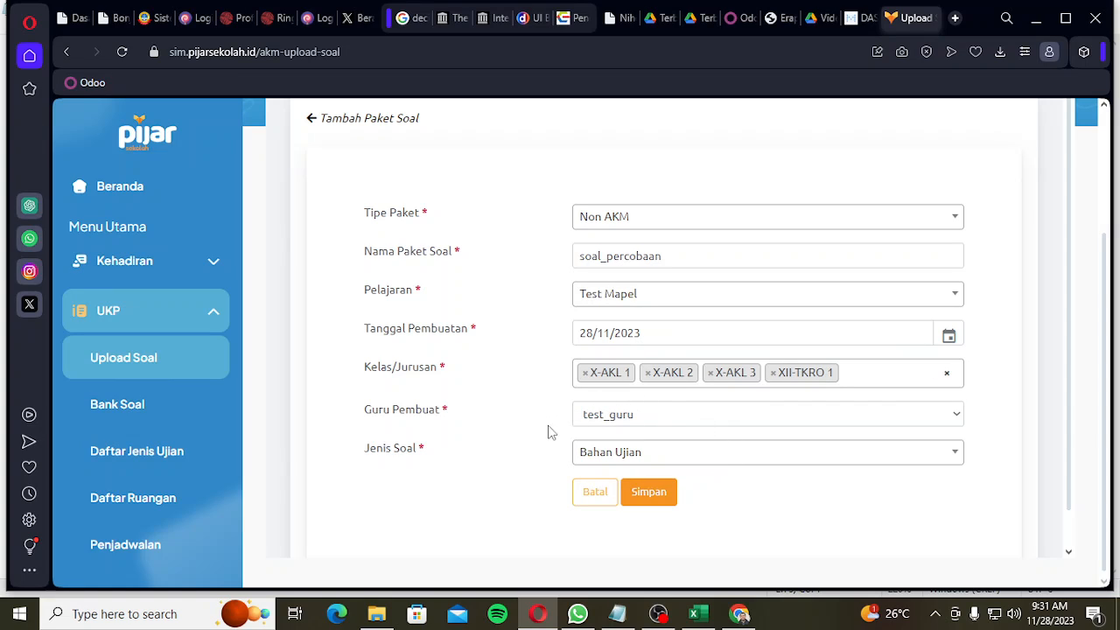
- Keep Bahan Ujian as the question type and save the new question package
click(696, 451)
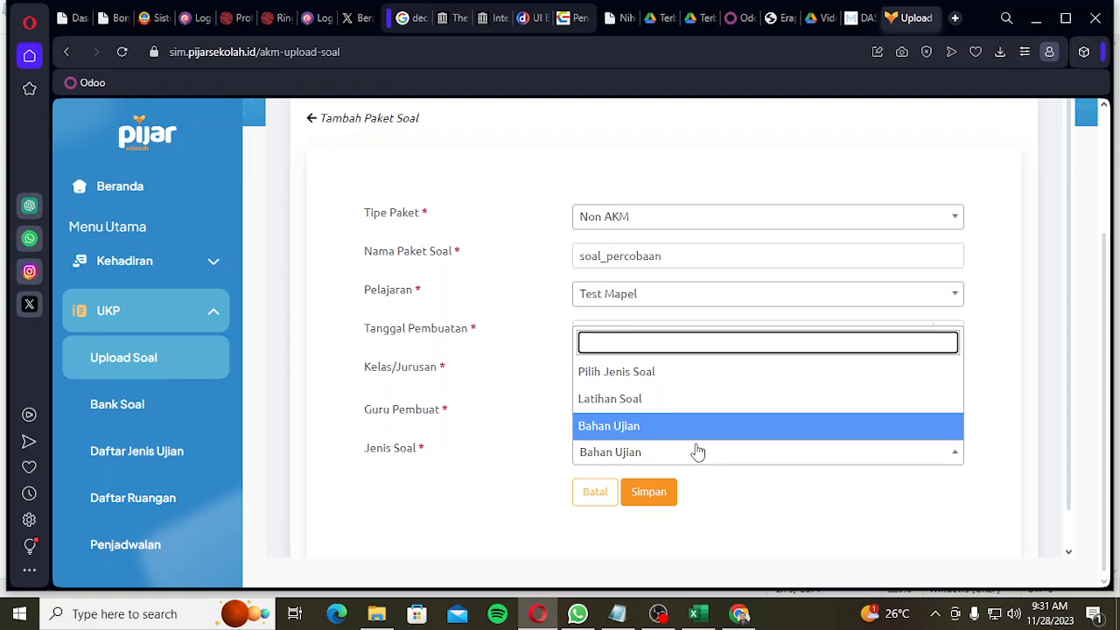
click(652, 428)
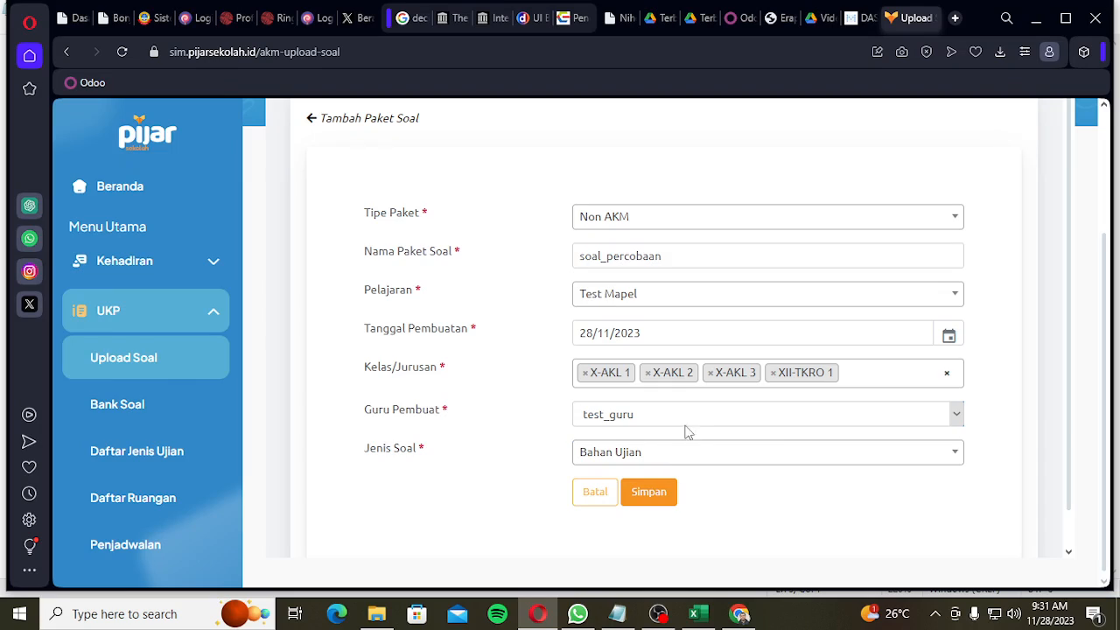
click(662, 502)
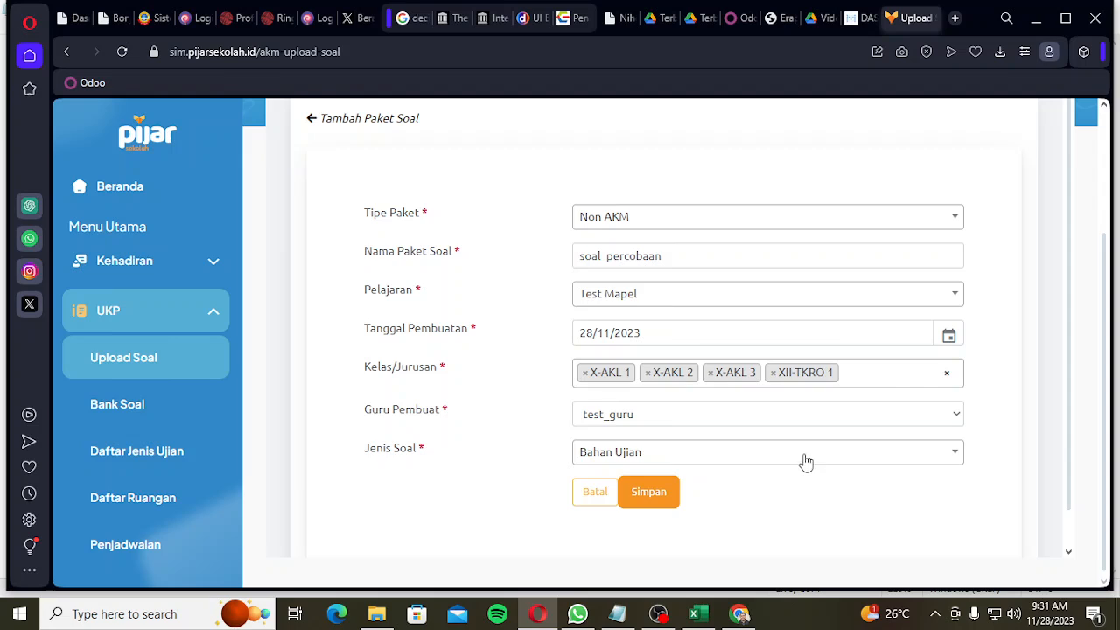
scroll(746, 467, down, 1)
scroll(757, 468, down, 1)
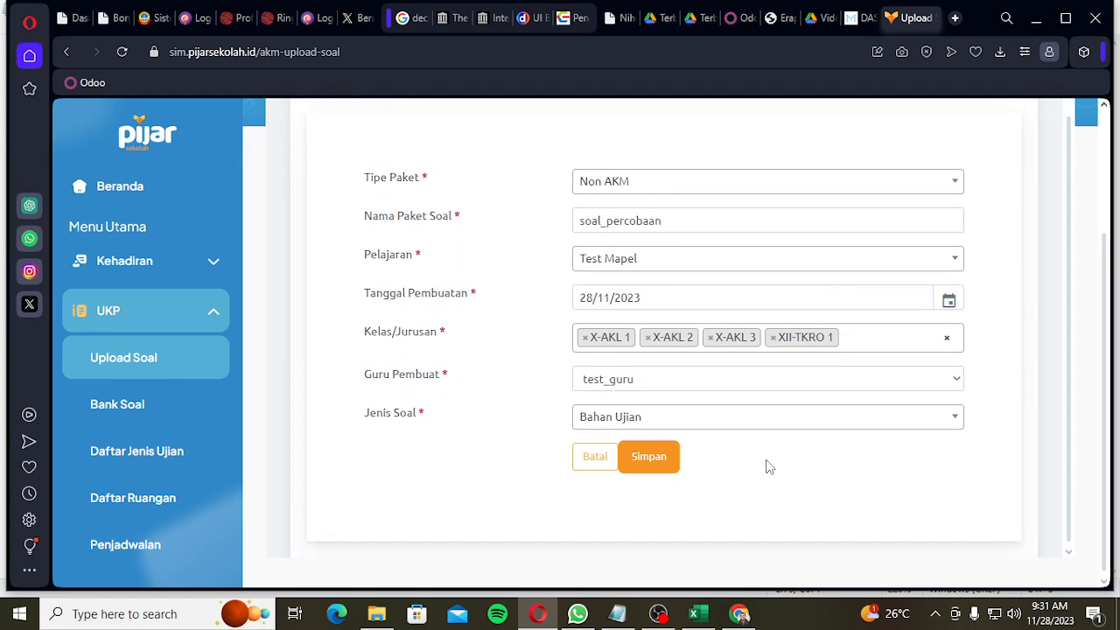
scroll(767, 464, up, 2)
scroll(744, 472, down, 2)
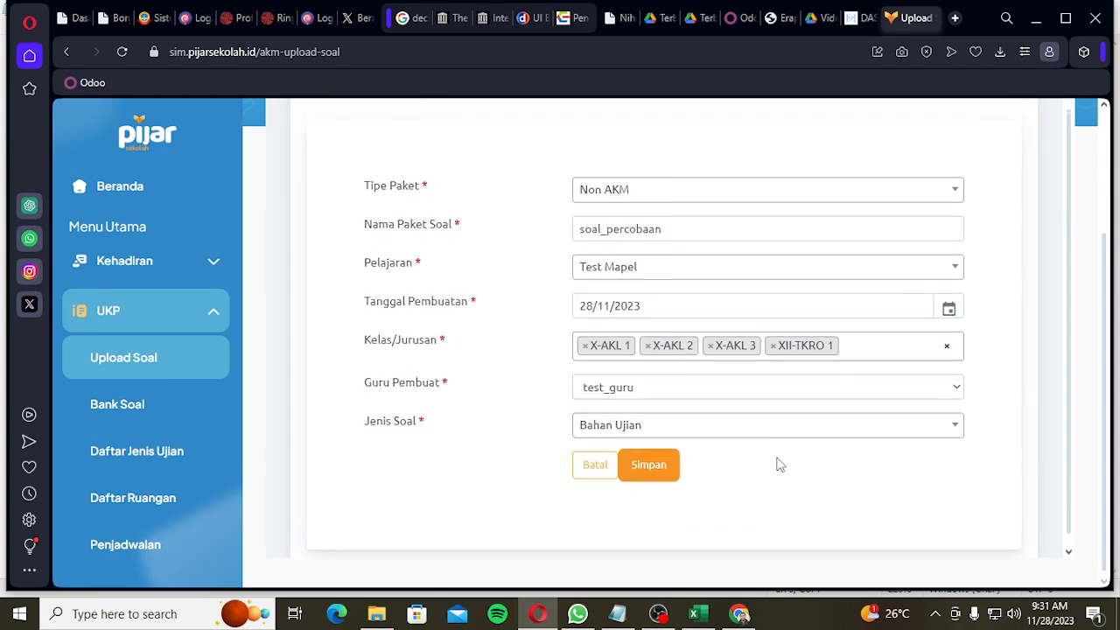
scroll(776, 463, up, 2)
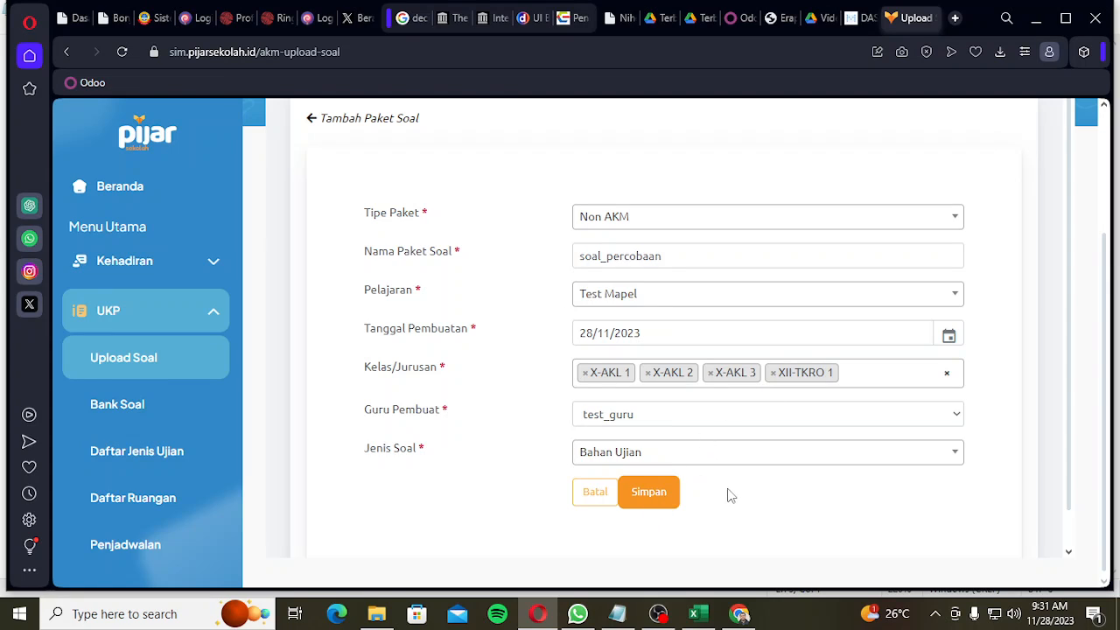
scroll(788, 454, up, 3)
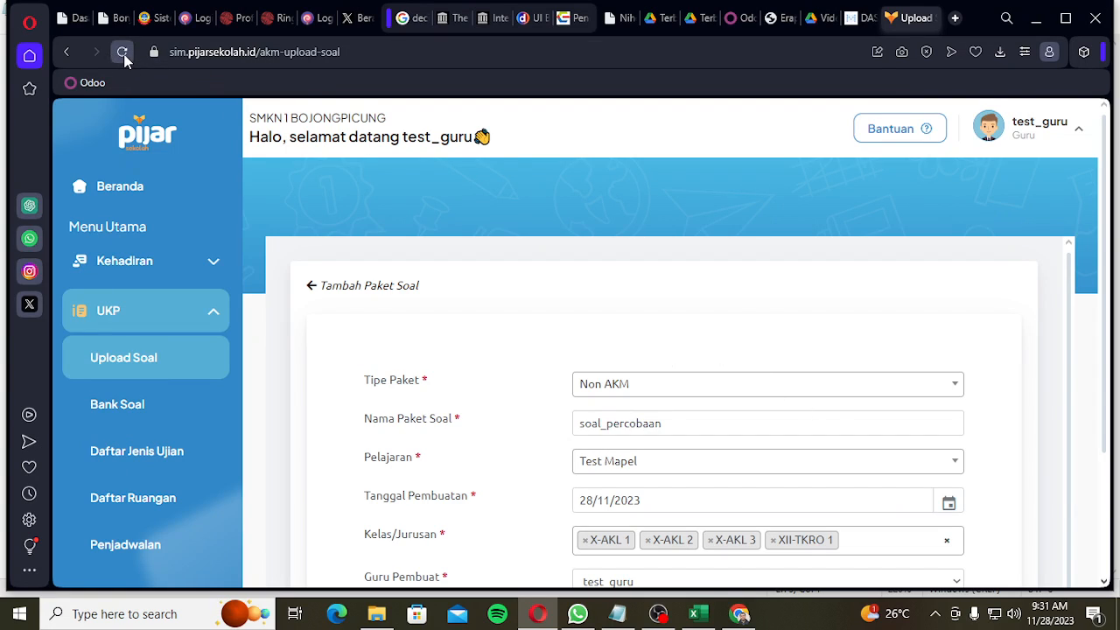
- Reload the question upload page until a fresh upload form loads in place of the unsaved package form
click(124, 54)
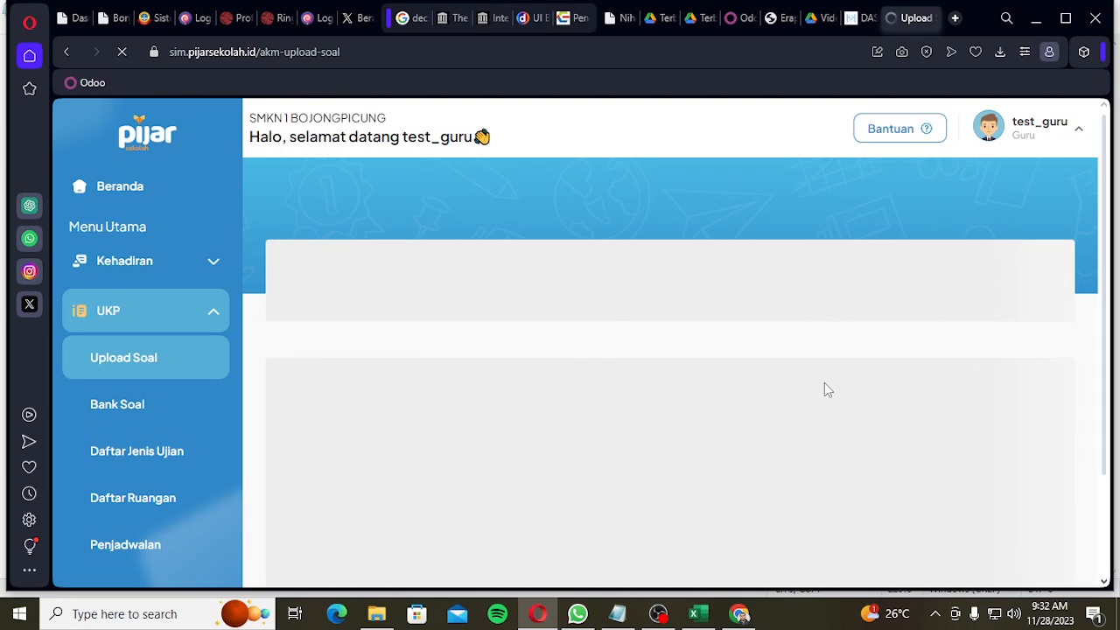
scroll(720, 308, down, 2)
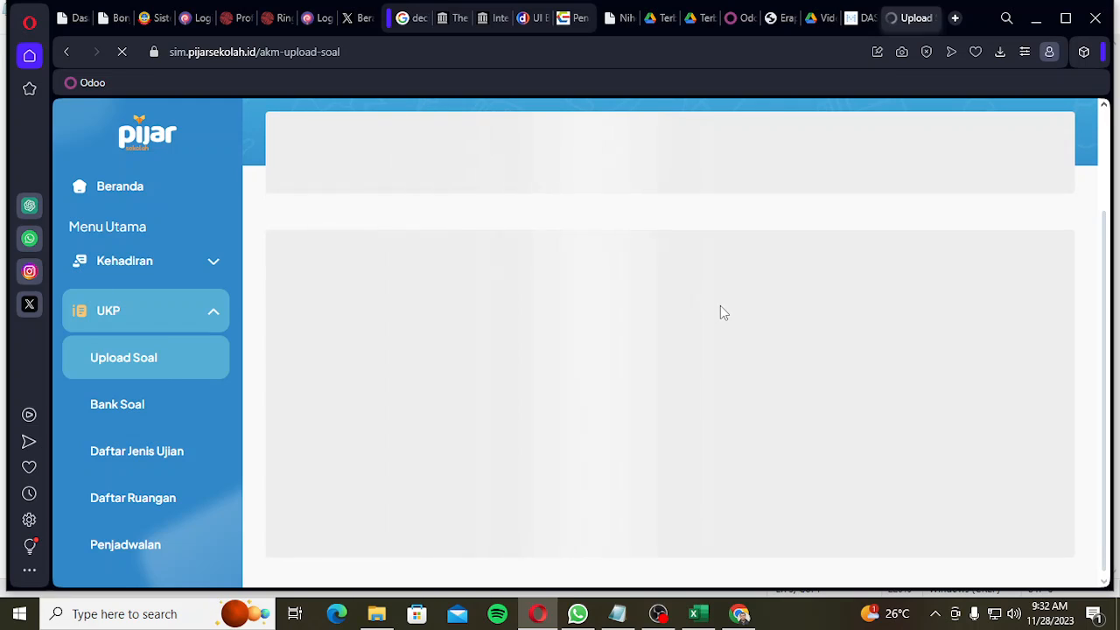
scroll(720, 312, up, 2)
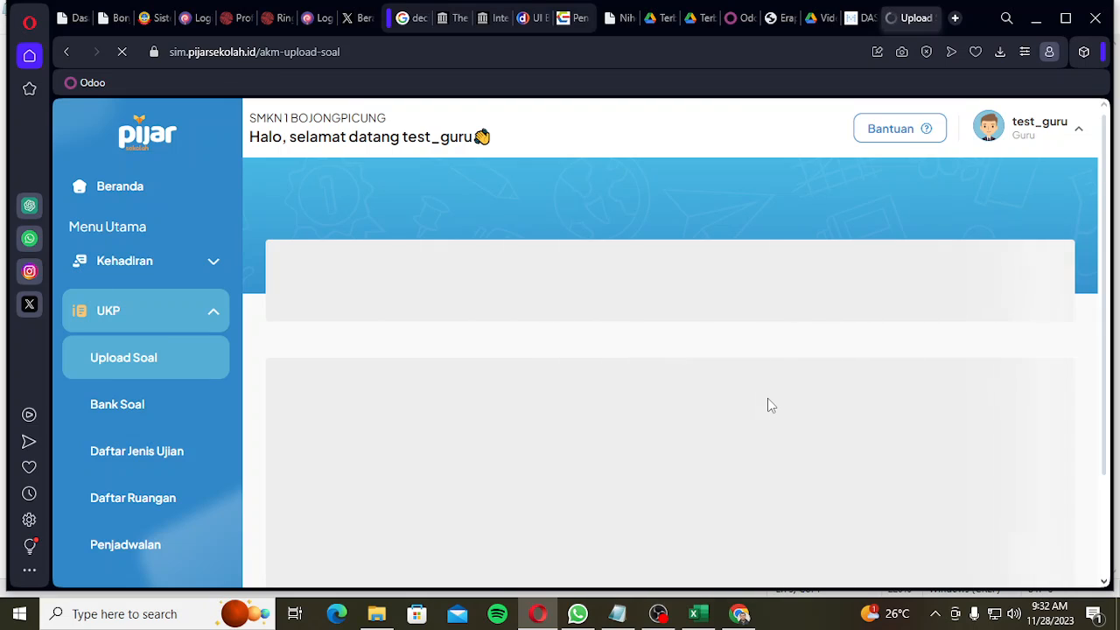
scroll(640, 383, down, 3)
scroll(640, 382, up, 3)
scroll(700, 315, down, 3)
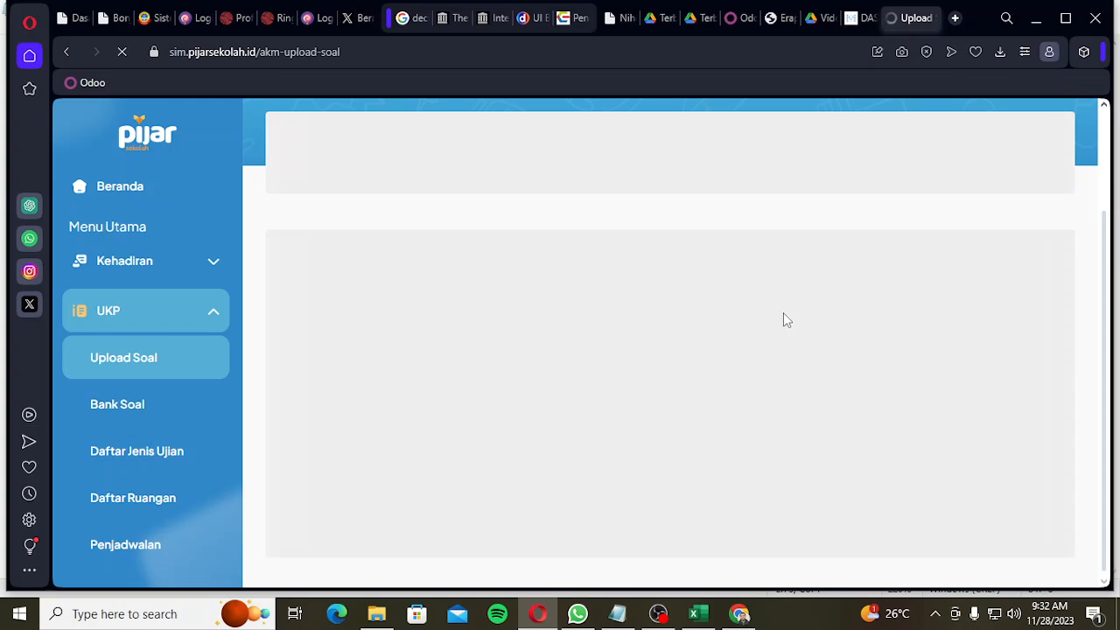
scroll(784, 321, up, 3)
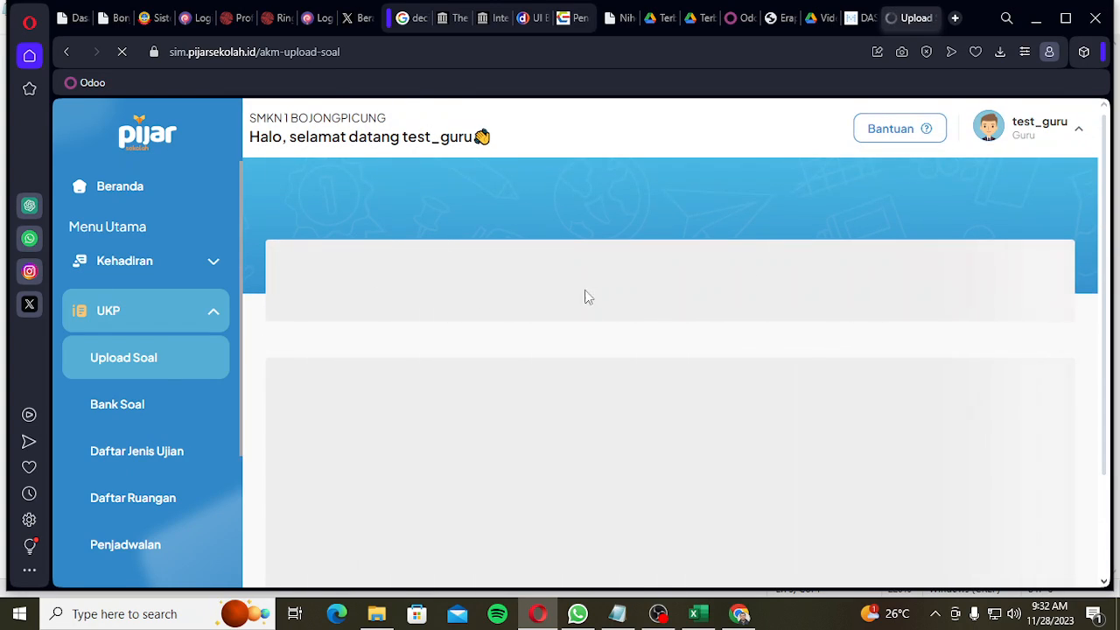
scroll(700, 337, down, 3)
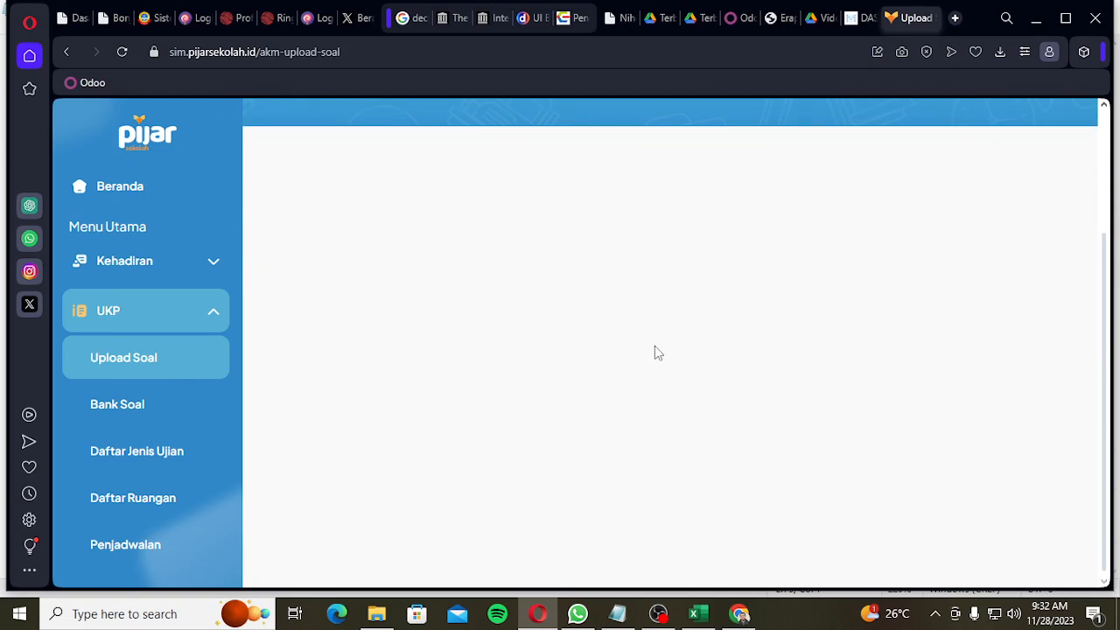
scroll(694, 370, up, 3)
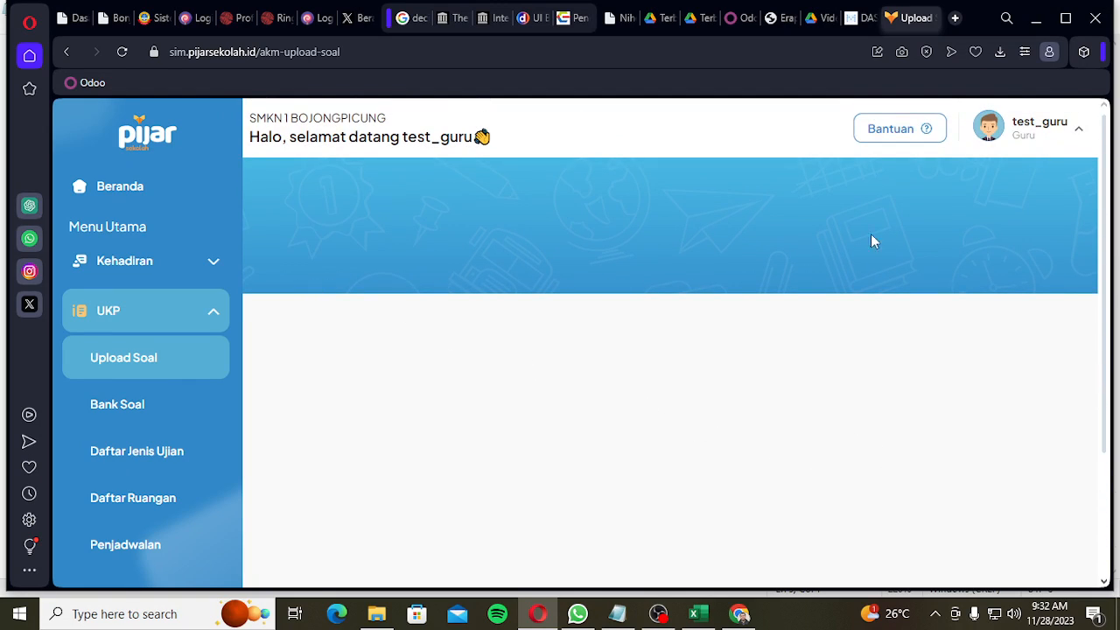
scroll(162, 187, down, 3)
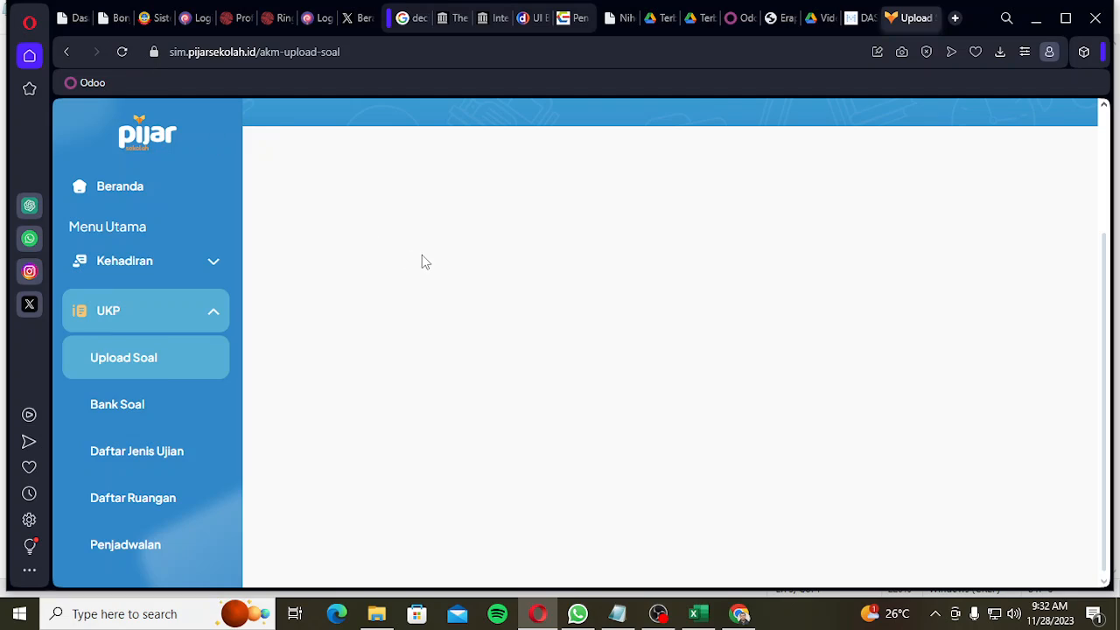
scroll(238, 154, up, 3)
click(120, 52)
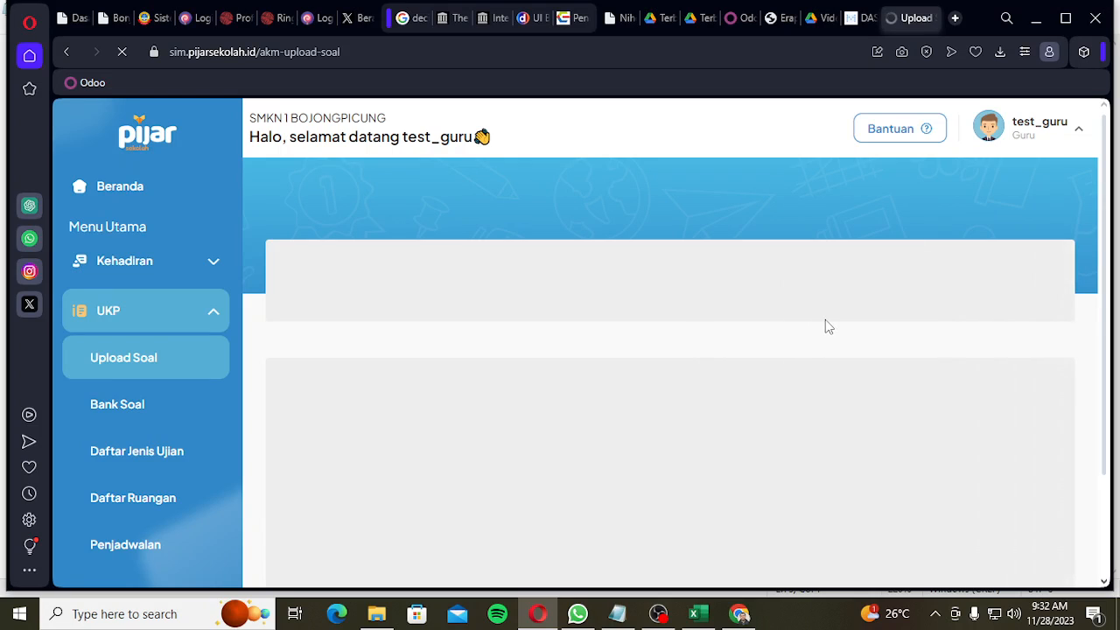
scroll(680, 328, down, 3)
scroll(691, 408, up, 3)
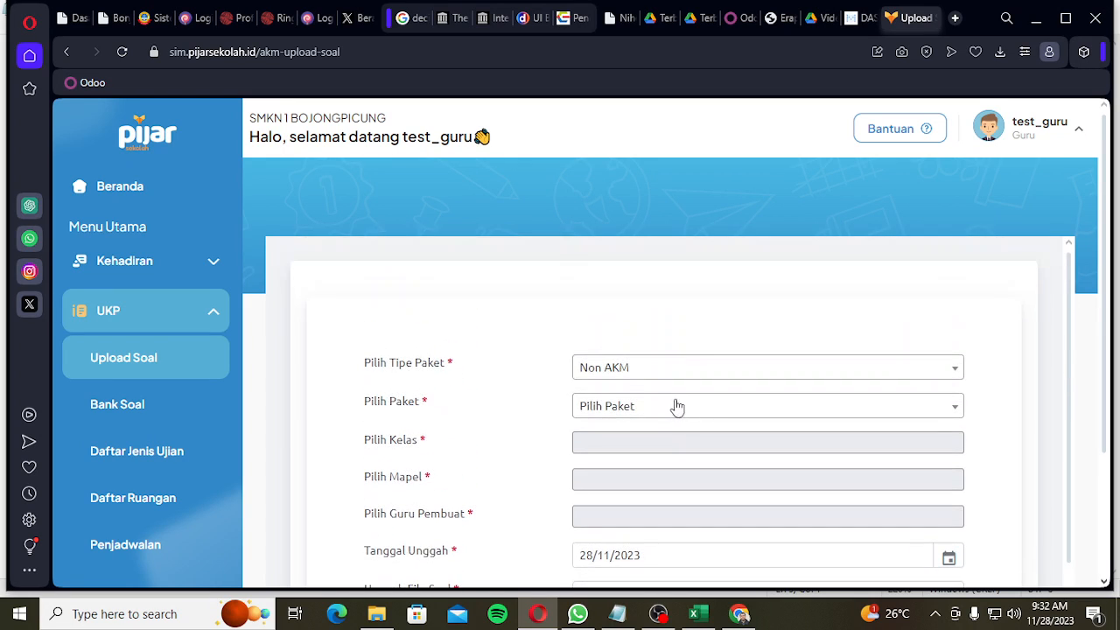
click(658, 409)
click(666, 307)
scroll(763, 325, down, 3)
scroll(625, 475, up, 3)
click(635, 369)
click(625, 337)
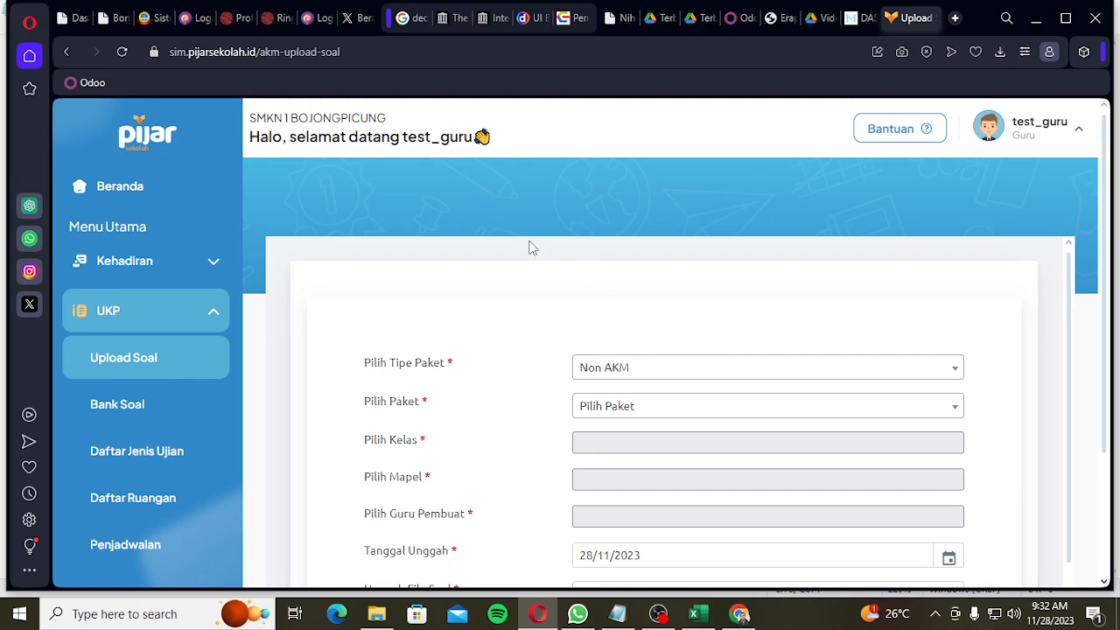
- Keep Non AKM as the upload type and start a new question package with Tipe Paket set to Non AKM
click(615, 370)
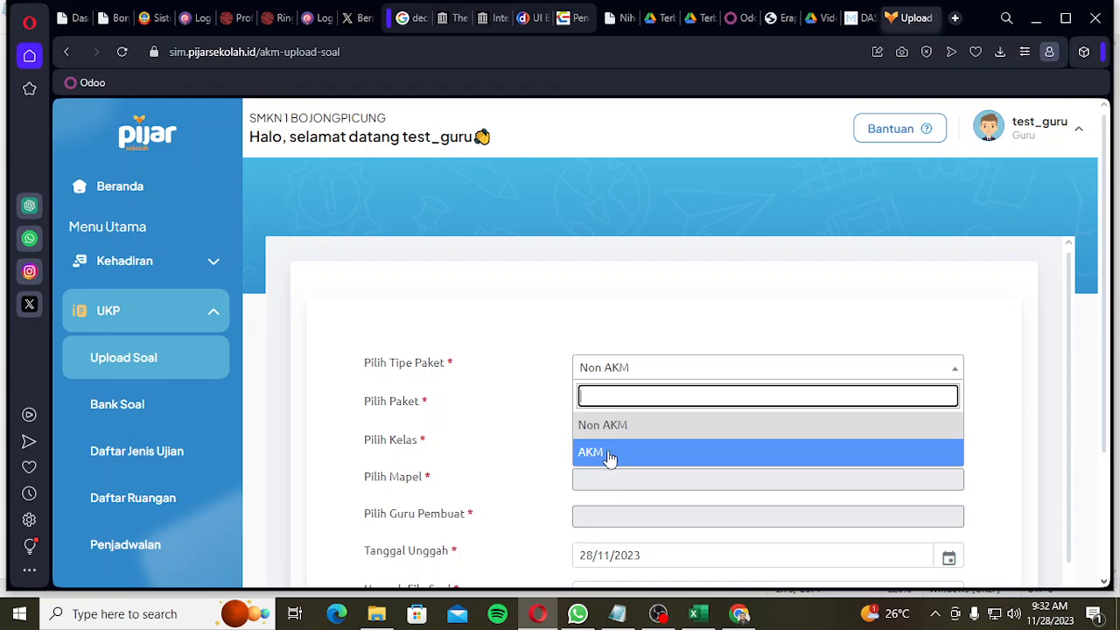
click(627, 426)
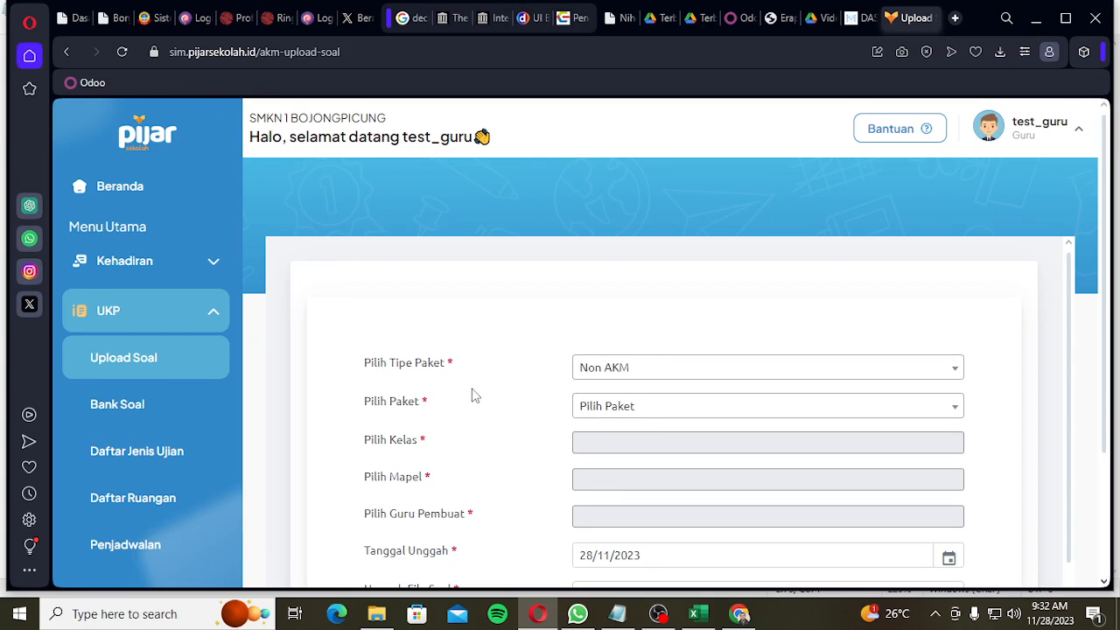
click(643, 409)
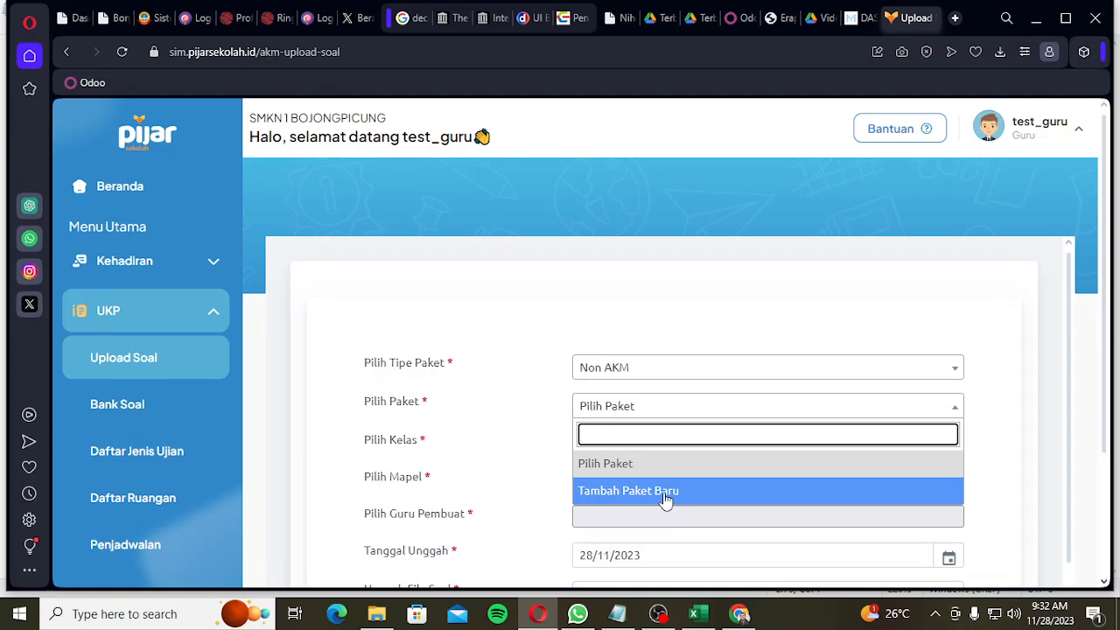
click(665, 495)
click(653, 384)
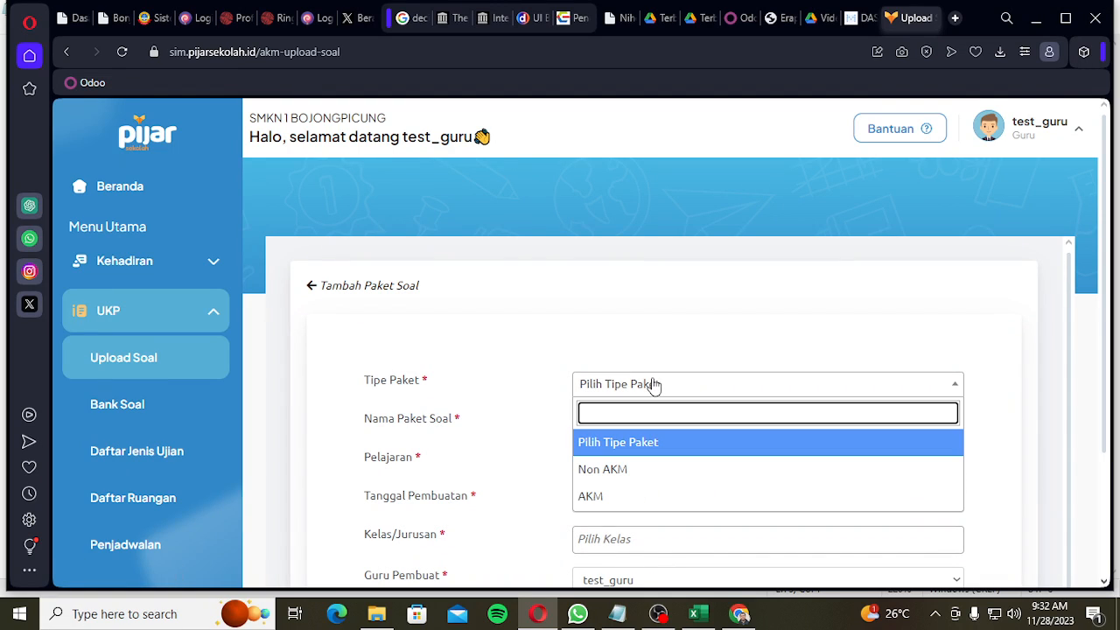
click(653, 470)
- Name the new package "soal_percobaan" and set its Pelajaran to Test Mapel
click(645, 425)
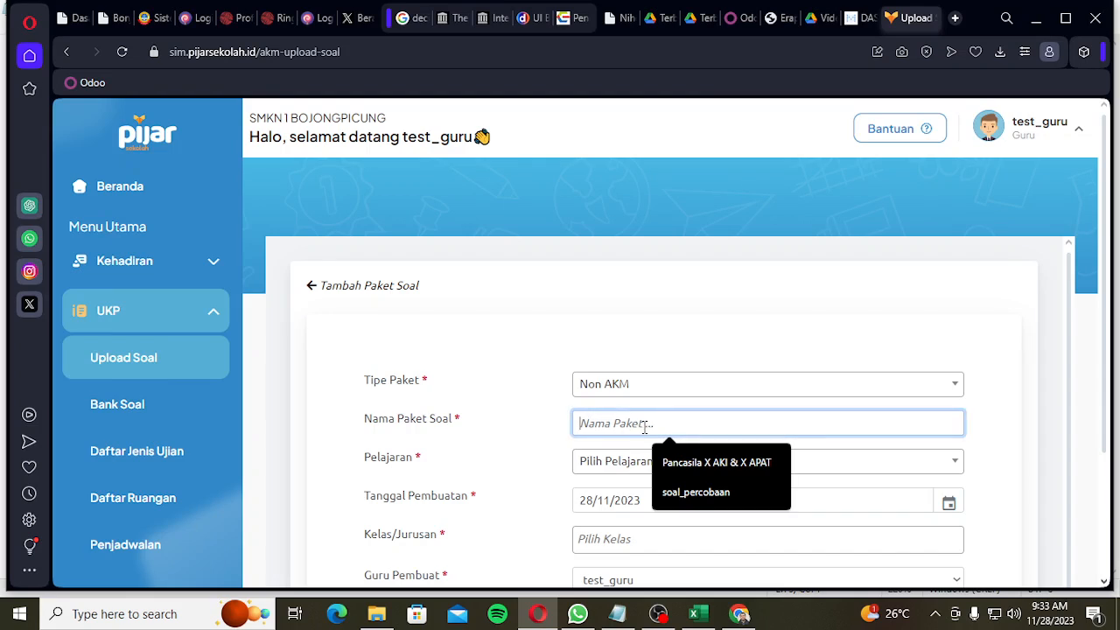
click(691, 493)
click(632, 470)
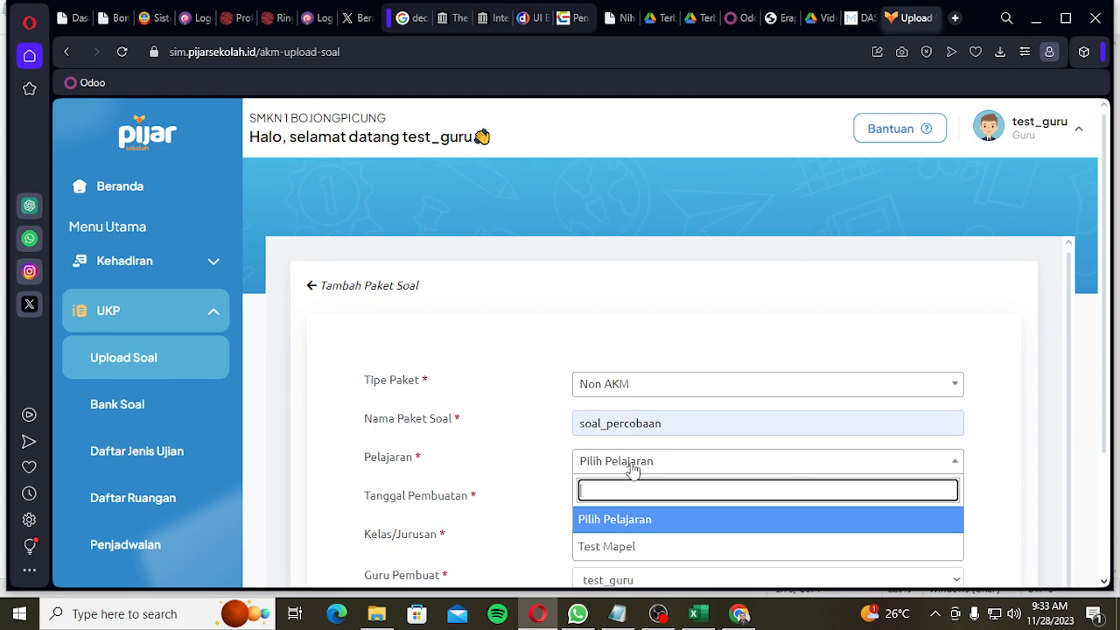
click(645, 547)
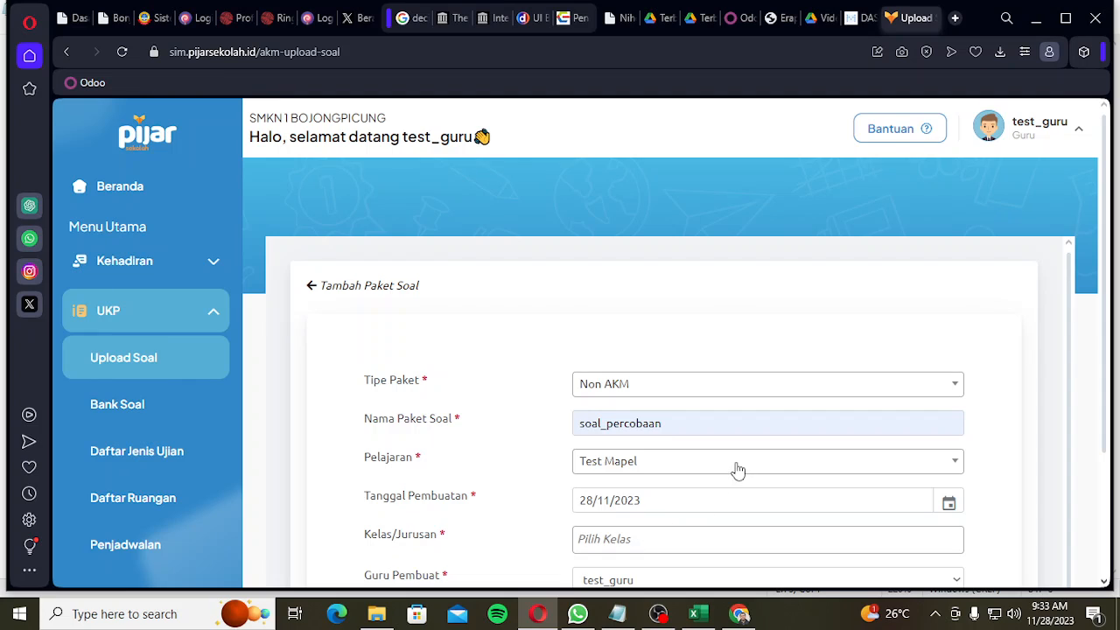
- Add classes X-AKL 1, X-AKL 2, X-AKL 3 and XII-TKRO 3 to the package's Kelas/Jurusan
scroll(735, 467, down, 1)
click(613, 514)
scroll(639, 383, down, 3)
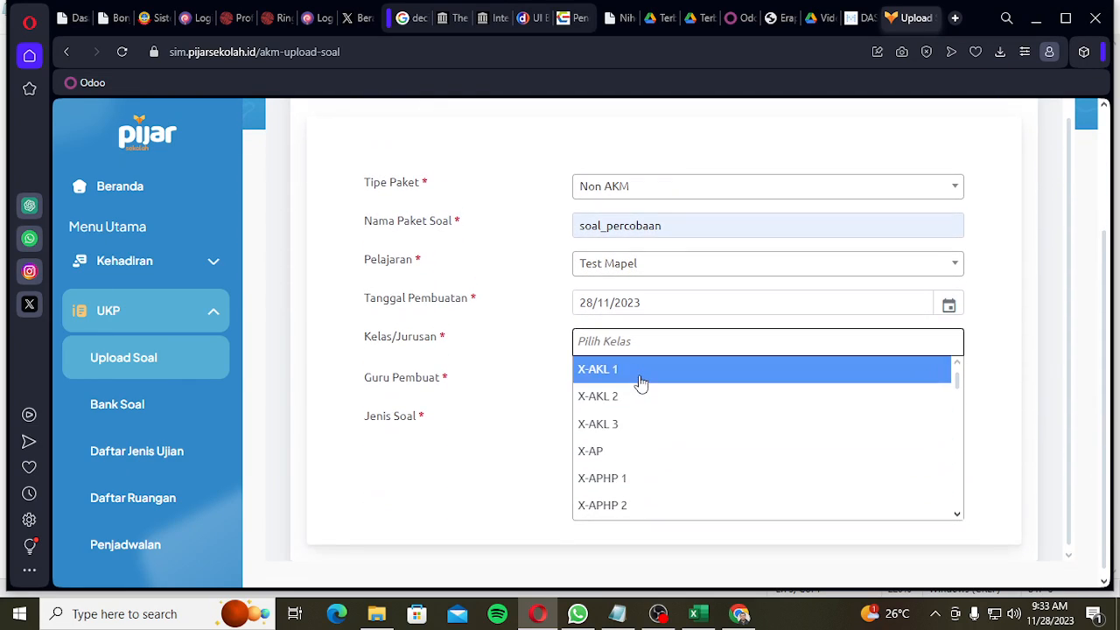
click(647, 372)
click(657, 350)
click(633, 399)
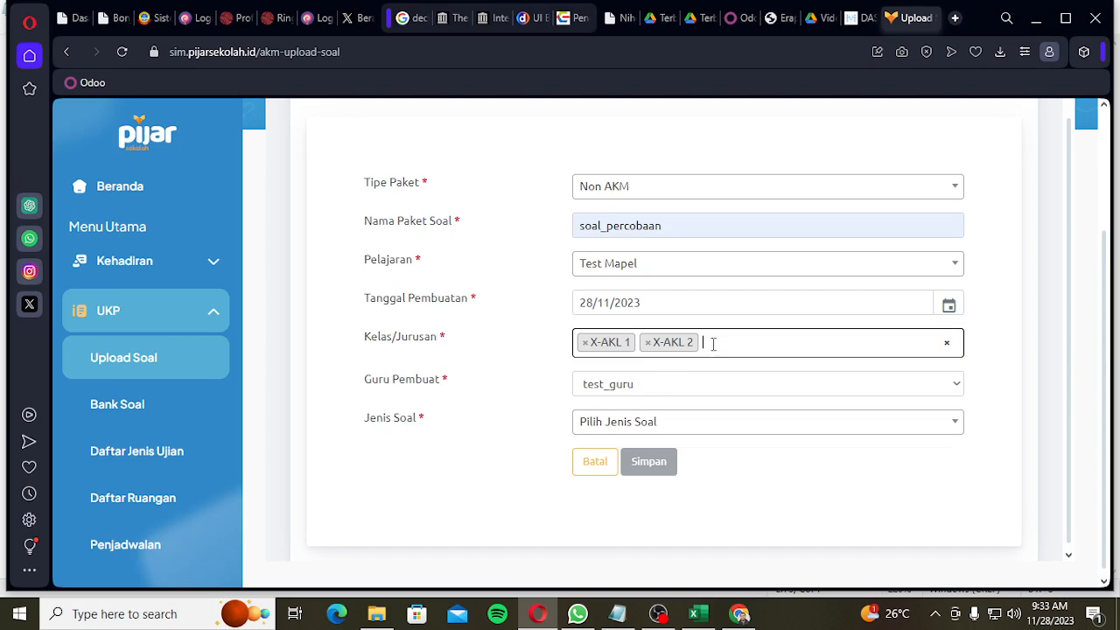
click(712, 345)
click(646, 428)
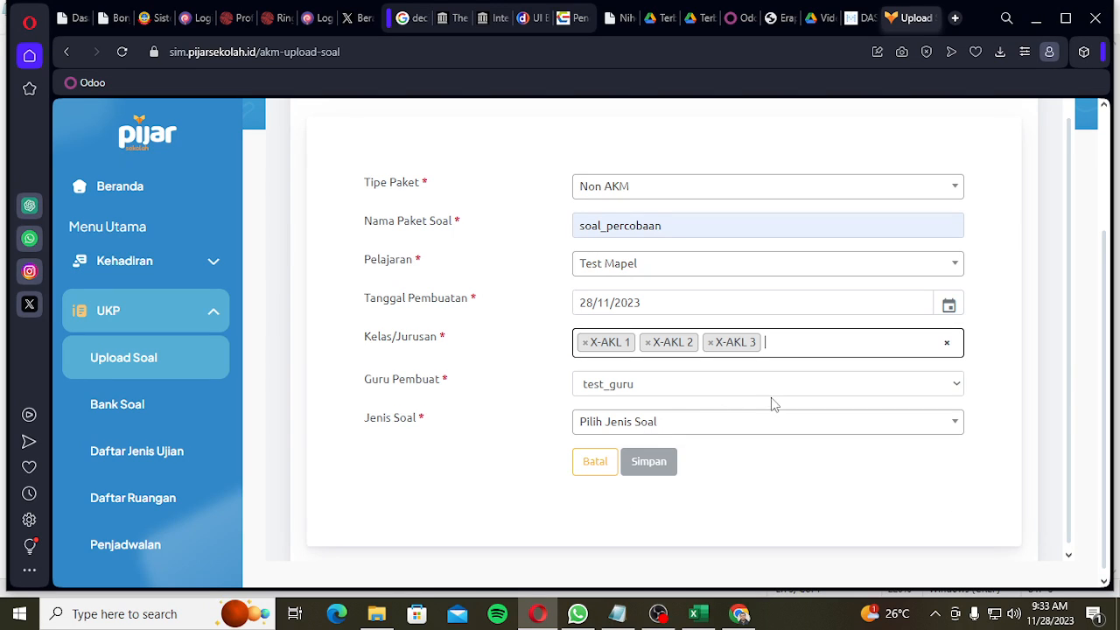
click(799, 345)
scroll(688, 485, down, 15)
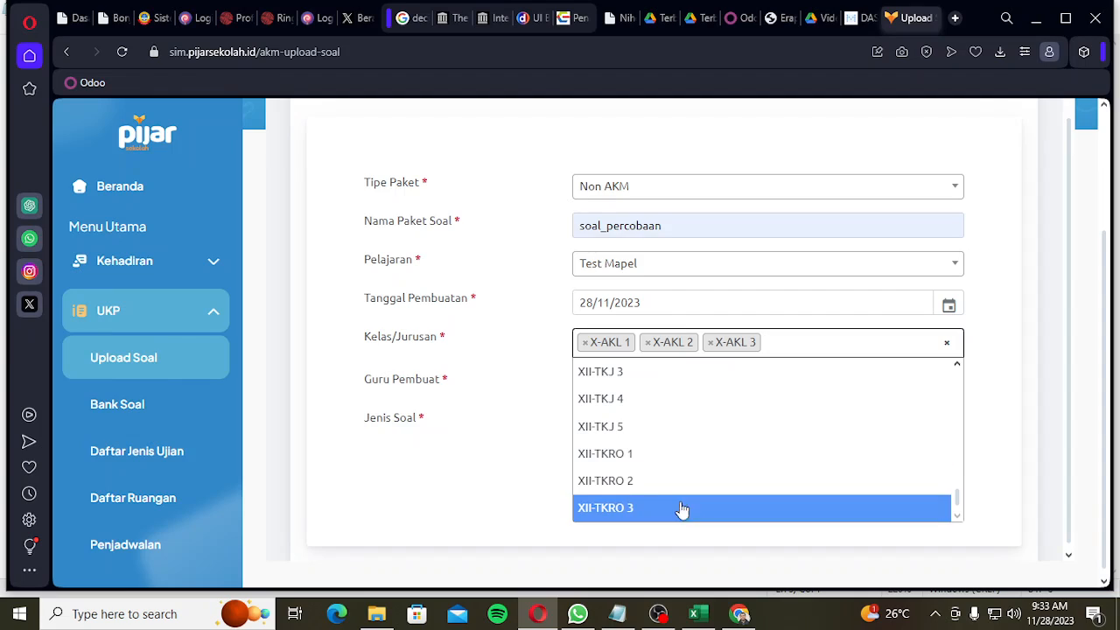
click(682, 508)
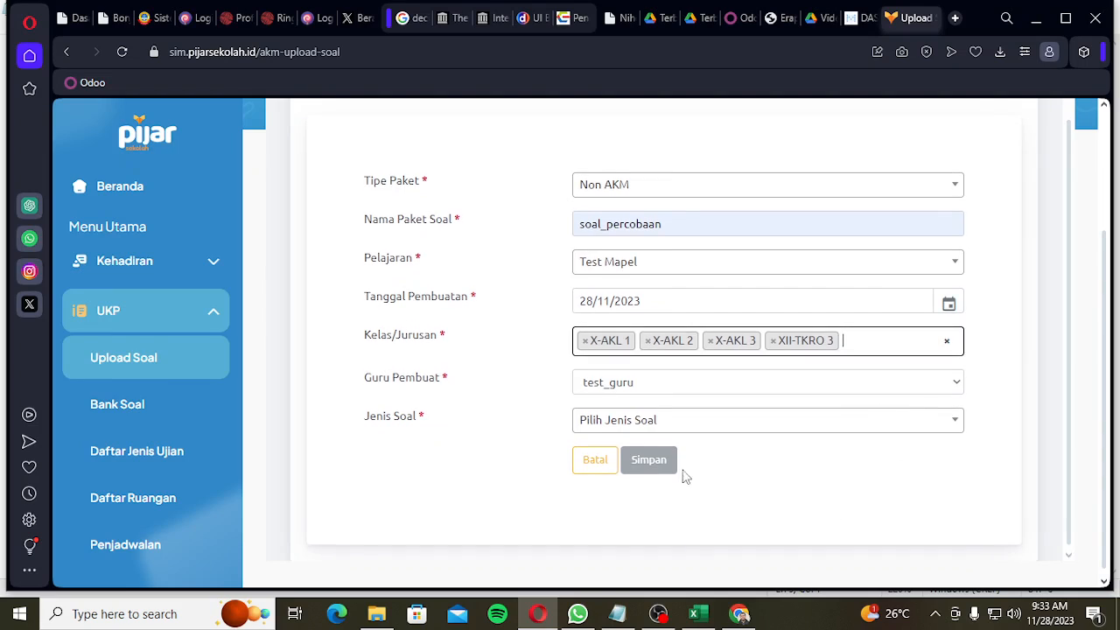
- Set Jenis Soal to Bahan Ujian, save the question package and dismiss the confirmation
click(645, 423)
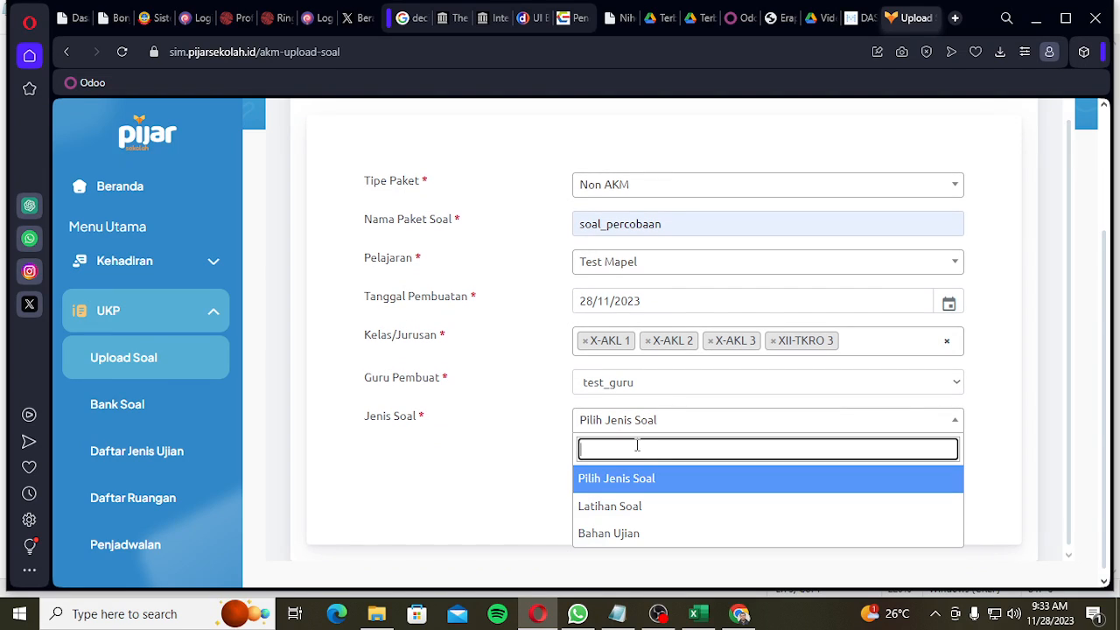
click(623, 536)
click(664, 466)
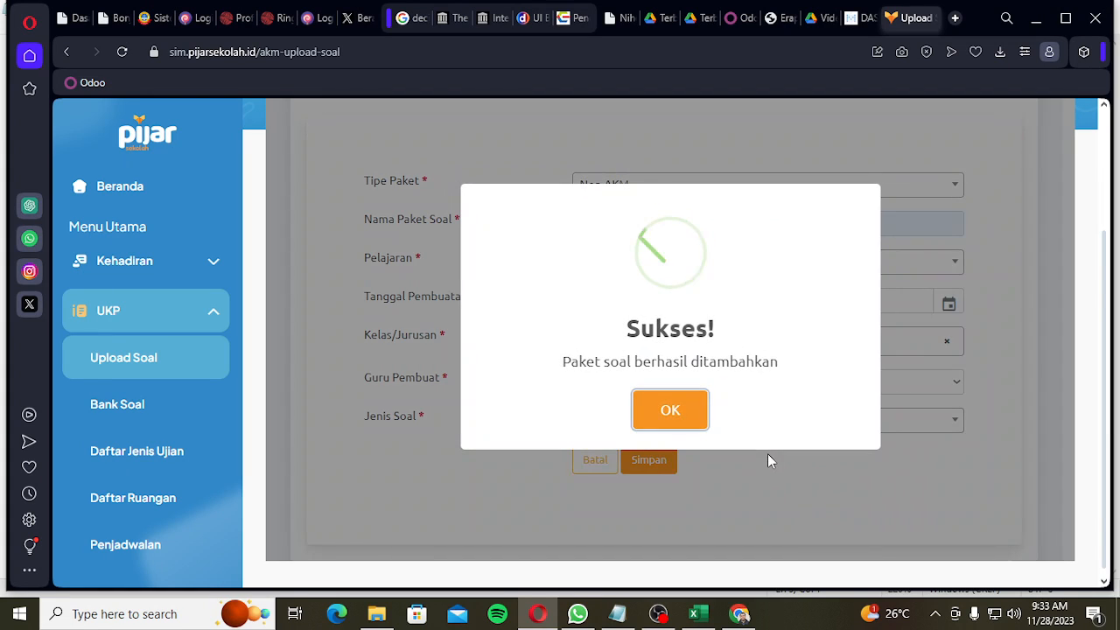
click(670, 411)
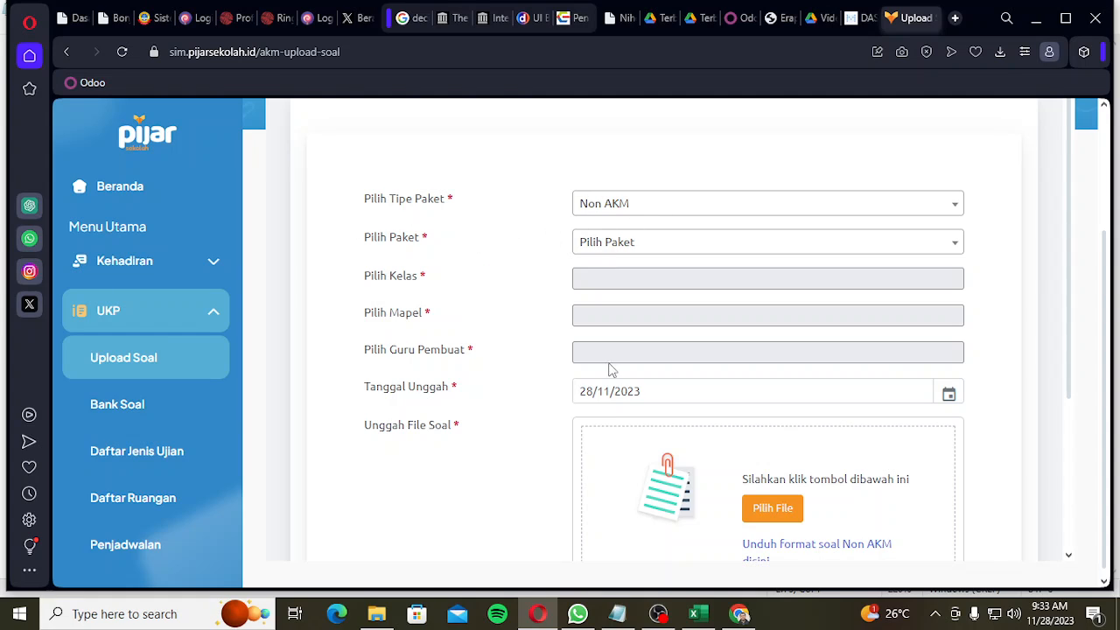
- Select soal_percobaan as the question package in the upload form
scroll(648, 460, down, 1)
scroll(665, 420, up, 1)
click(643, 249)
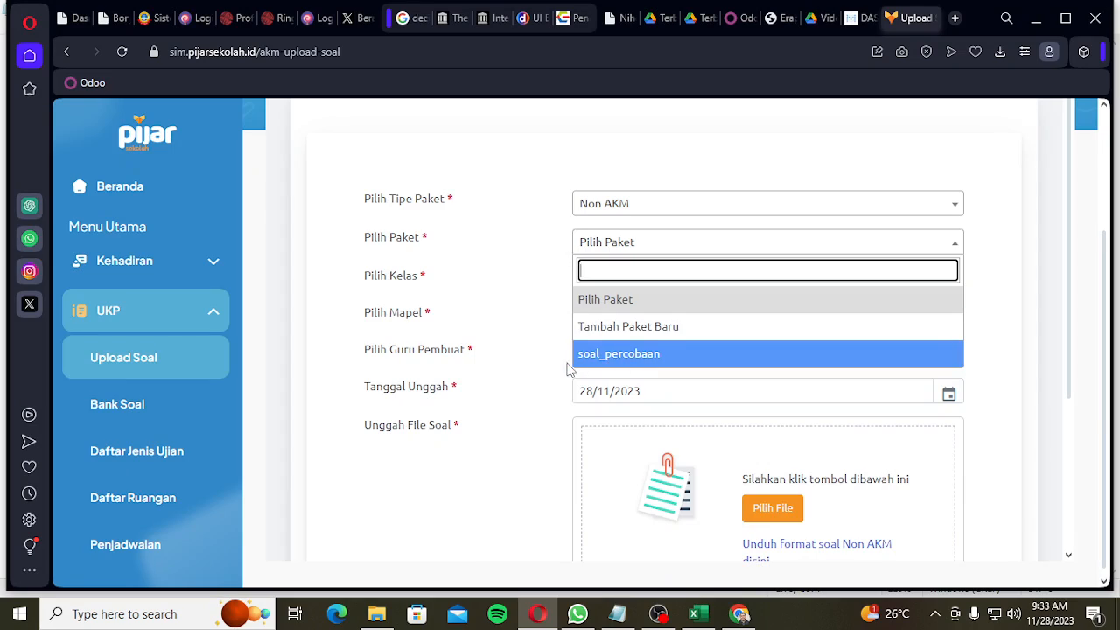
click(640, 355)
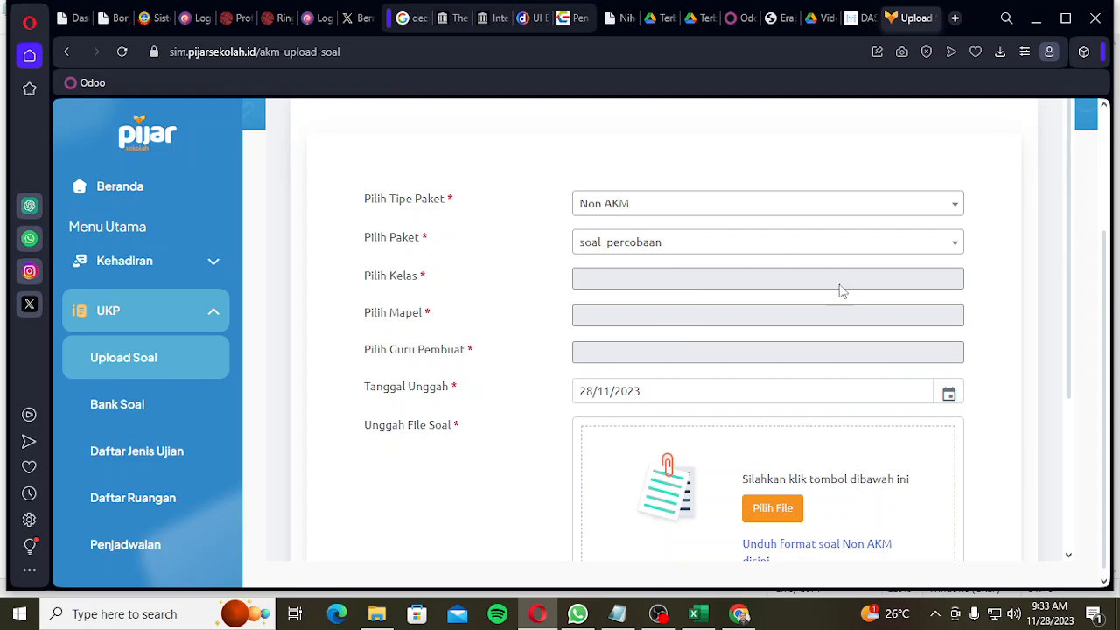
click(647, 242)
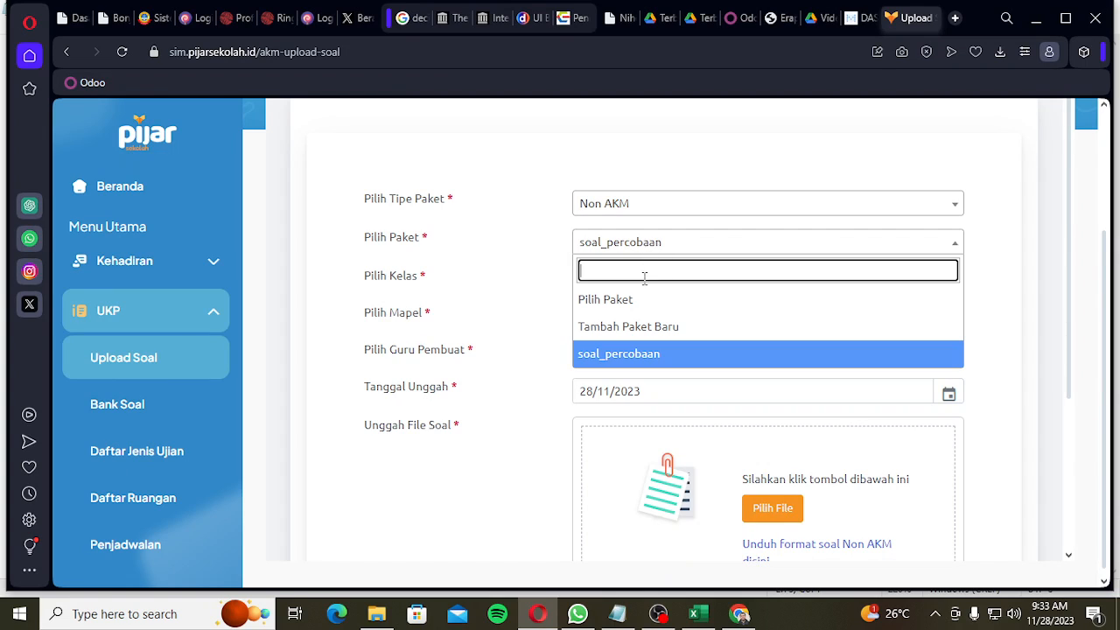
click(647, 352)
scroll(698, 311, up, 3)
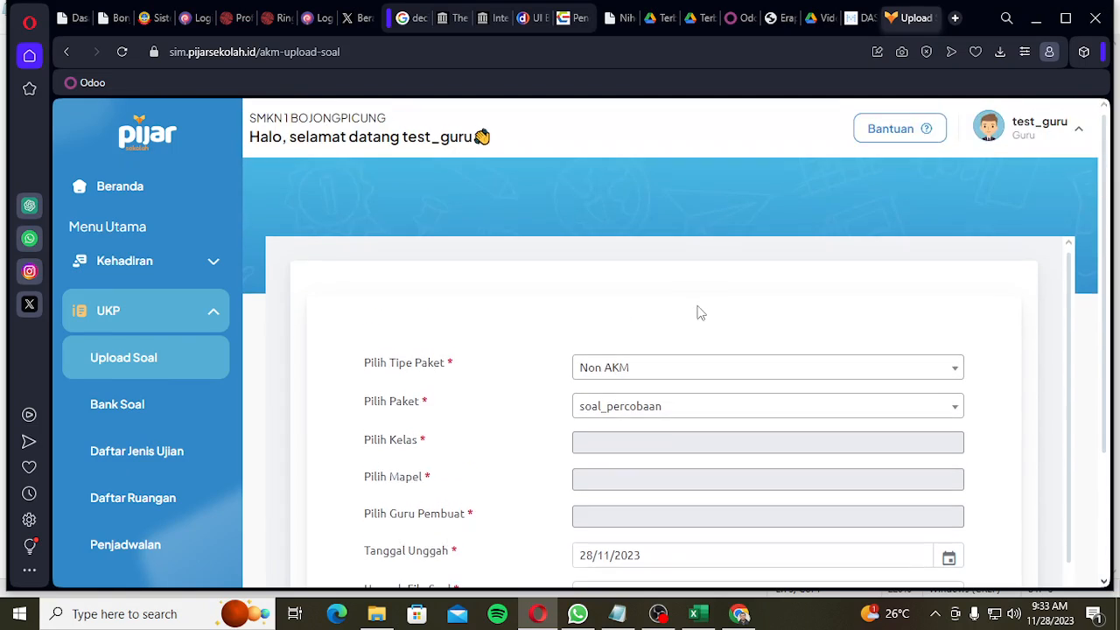
scroll(700, 312, down, 3)
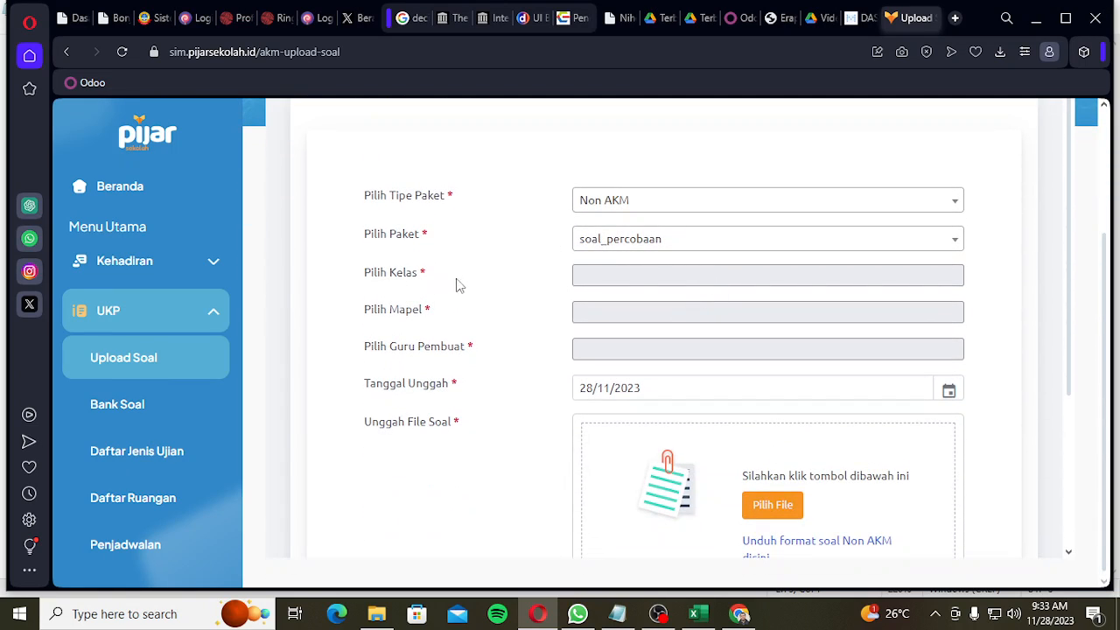
- Check the empty class, subject and teacher fields of the upload form and reload the page
scroll(770, 420, down, 3)
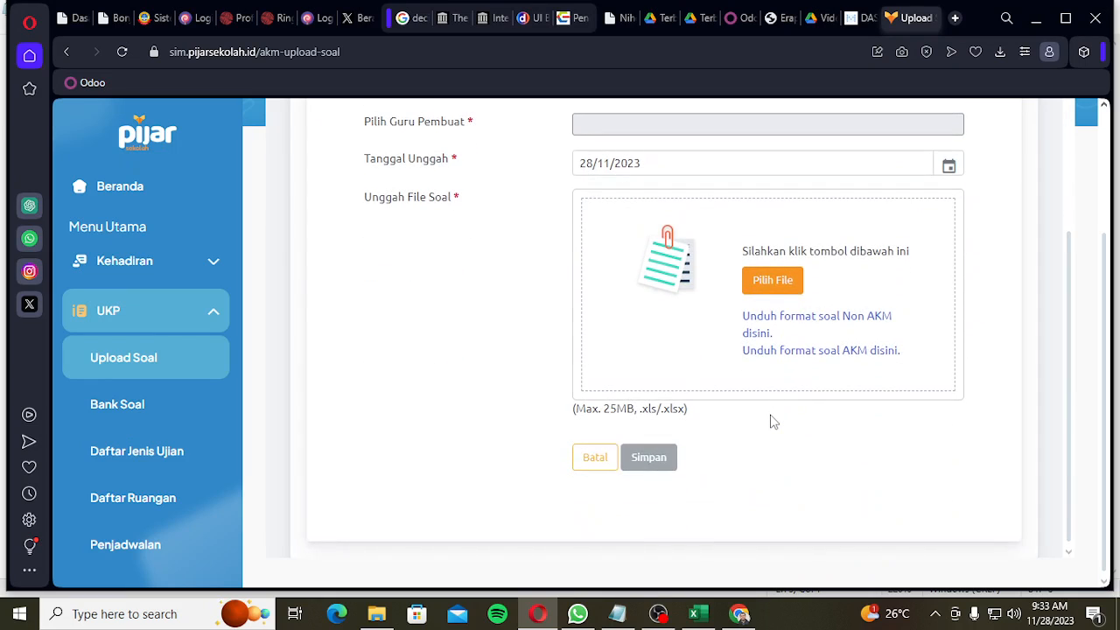
scroll(743, 420, up, 5)
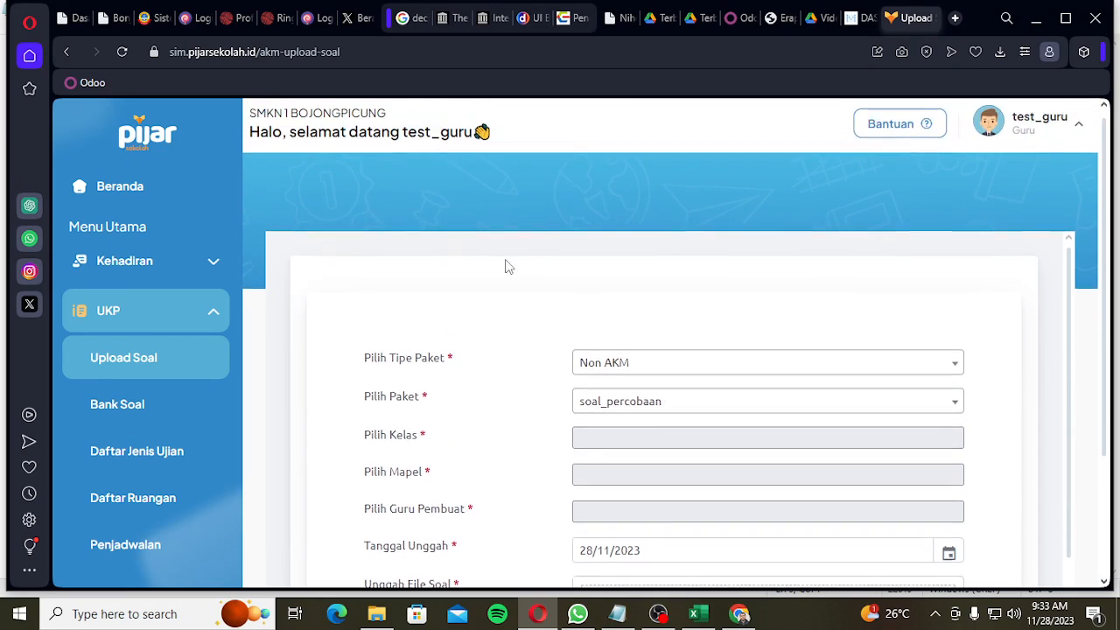
scroll(652, 331, down, 2)
scroll(896, 352, up, 2)
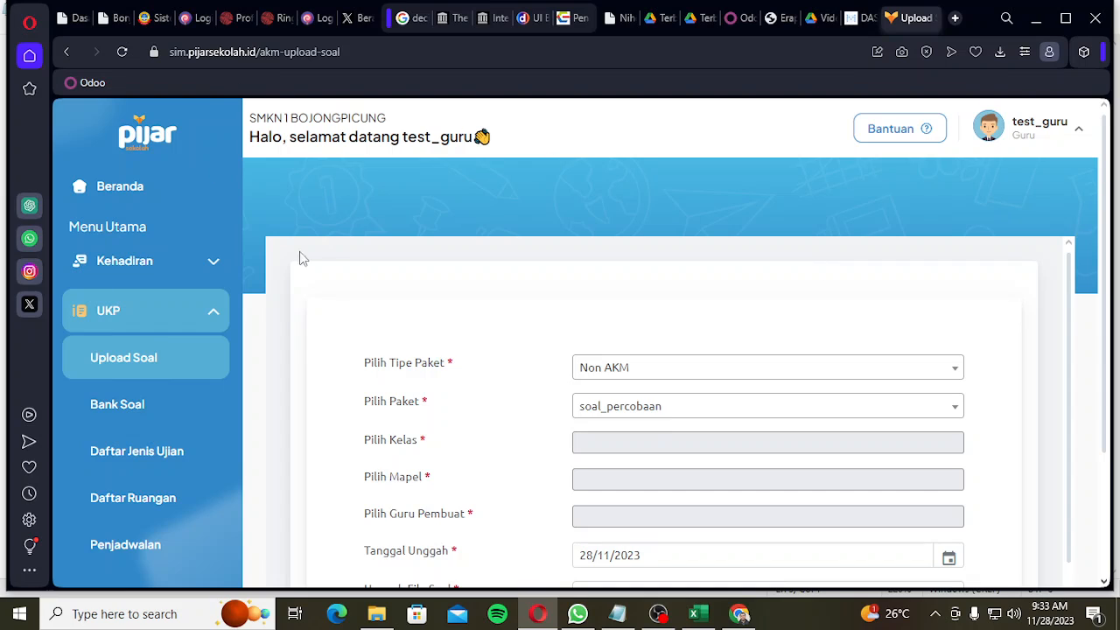
scroll(637, 338, down, 3)
scroll(540, 296, up, 3)
click(122, 51)
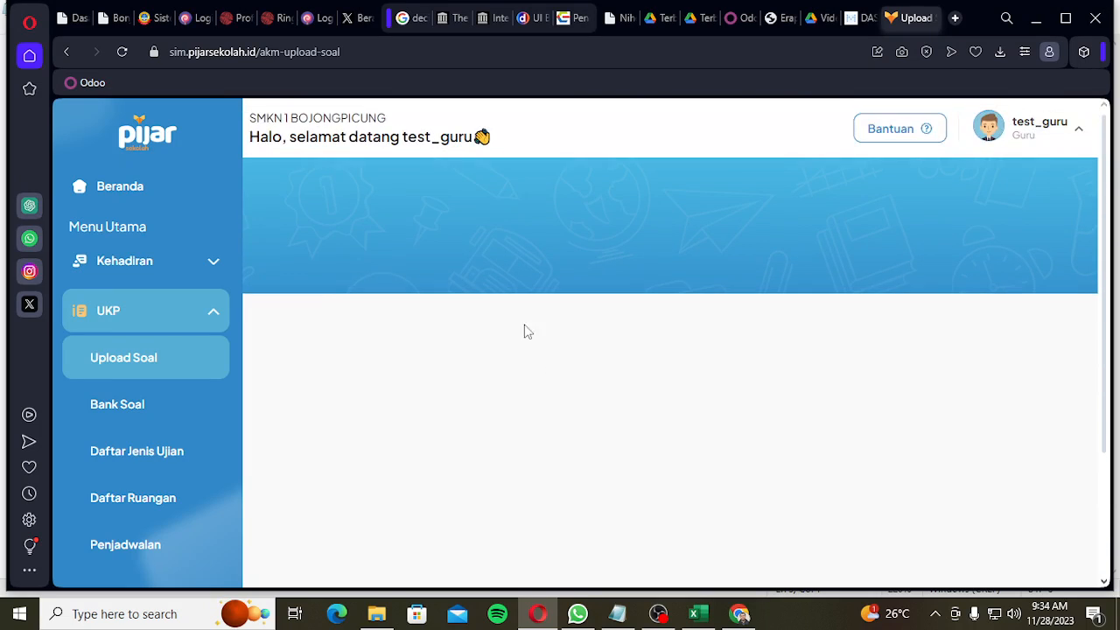
click(119, 54)
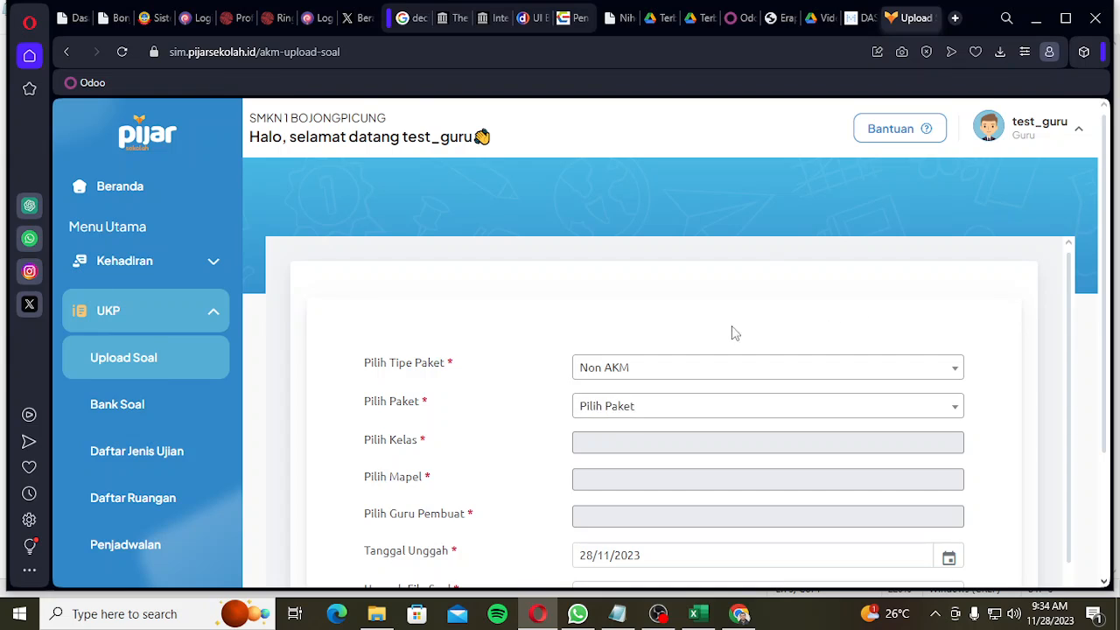
- Set the upload form's package type to Non AKM and its package to soal_percobaan
scroll(779, 372, down, 2)
scroll(770, 377, down, 1)
scroll(701, 375, up, 3)
click(667, 367)
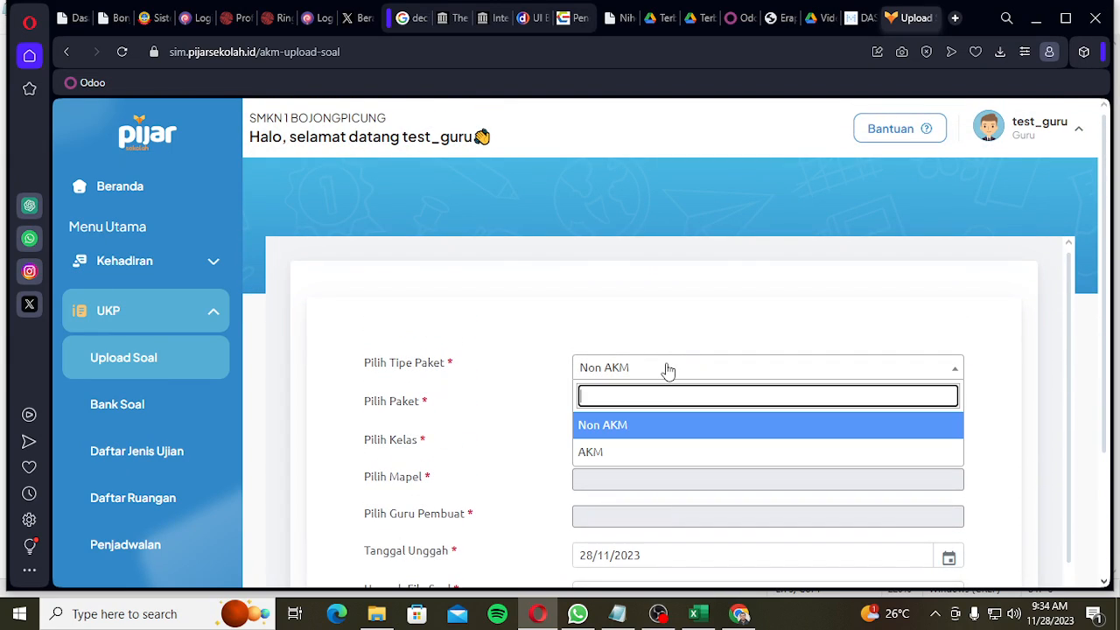
click(632, 429)
click(641, 405)
click(666, 528)
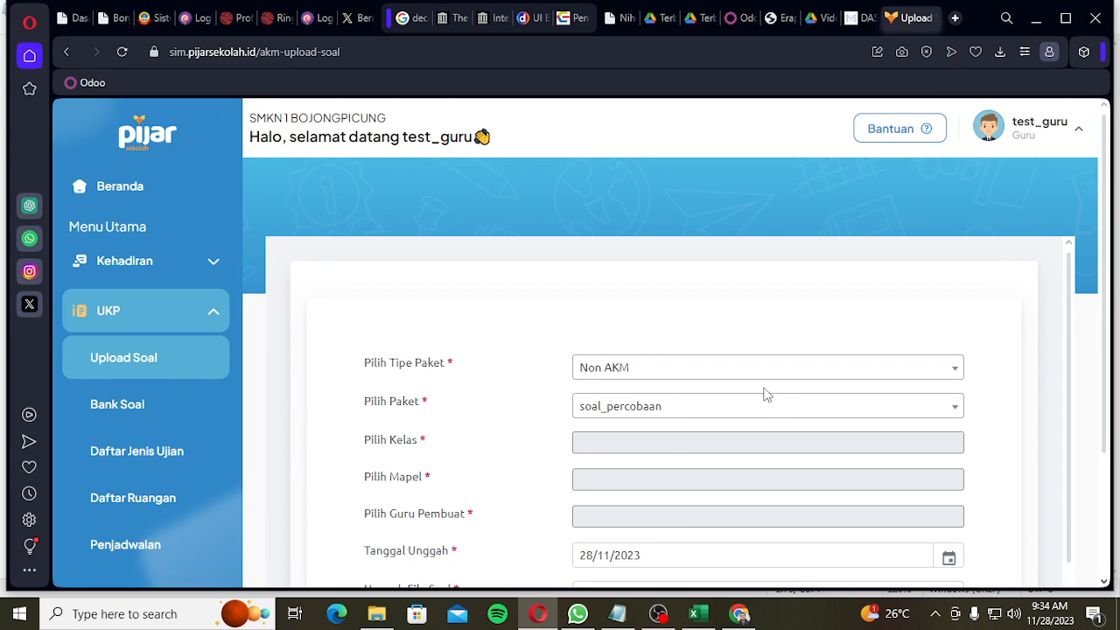
- Review the form's class, subject, teacher and upload date fields, plus the question file area and its format download links
scroll(814, 464, down, 2)
scroll(682, 385, up, 1)
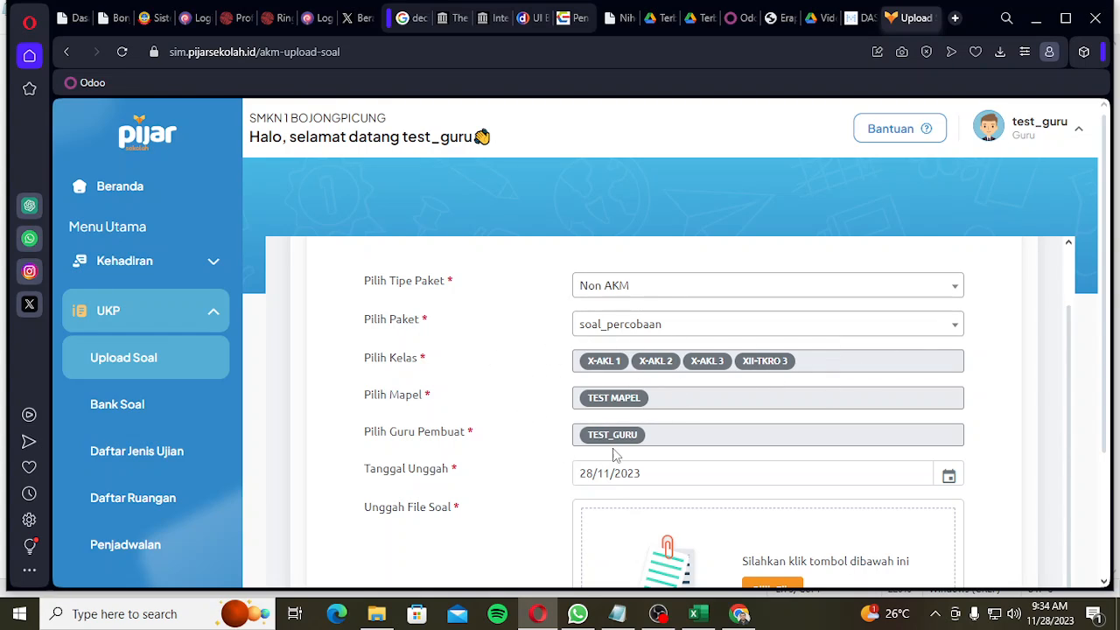
scroll(490, 473, down, 1)
scroll(735, 402, up, 1)
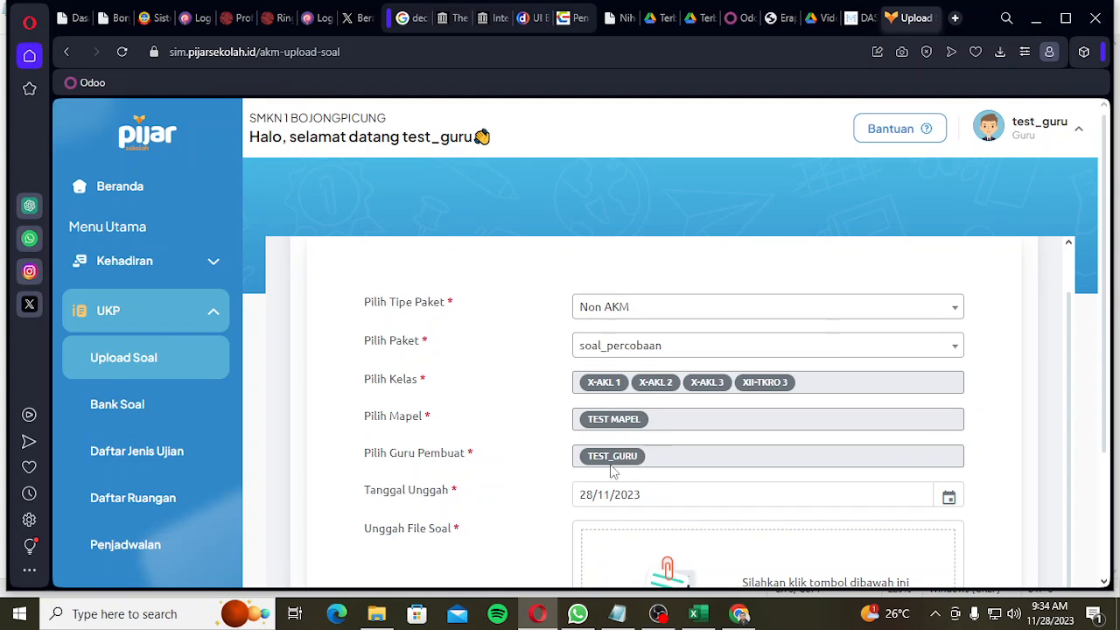
scroll(516, 451, down, 1)
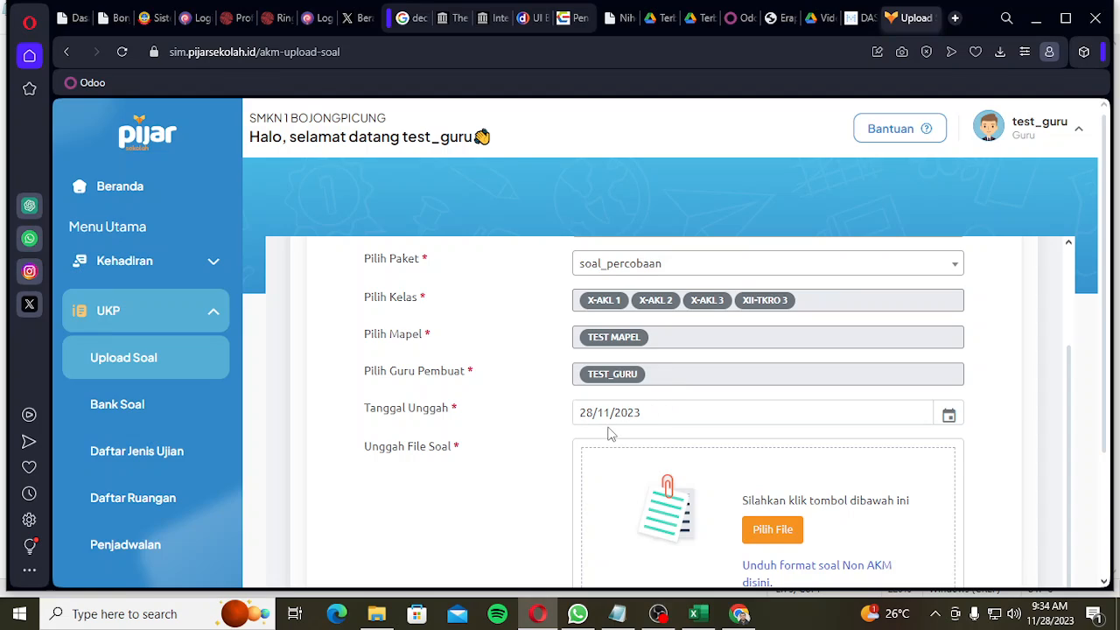
scroll(691, 455, down, 1)
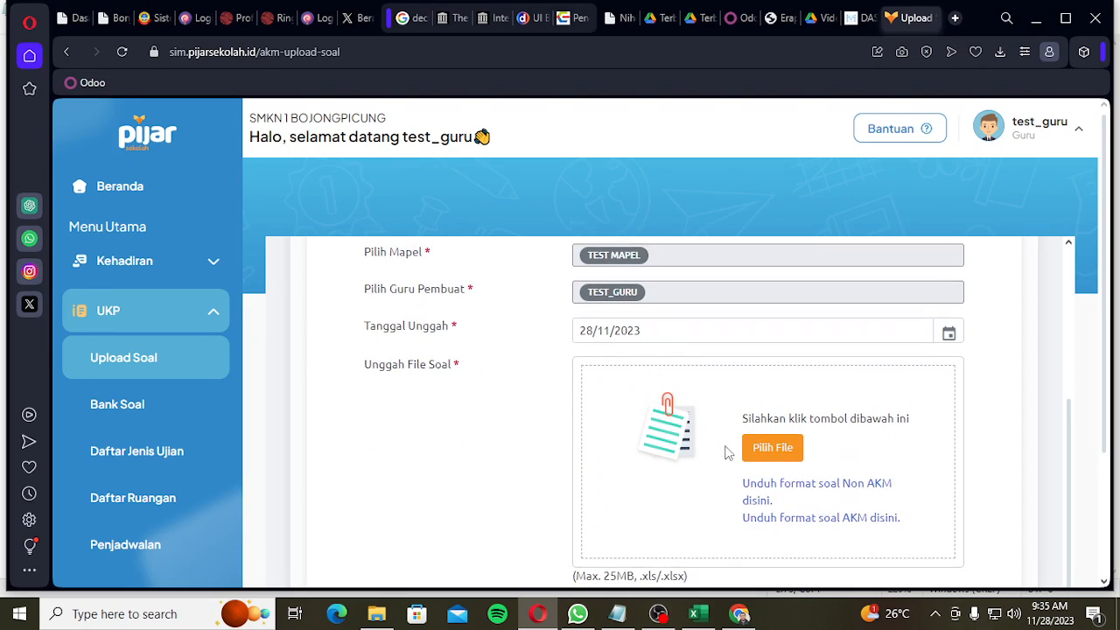
scroll(560, 463, down, 2)
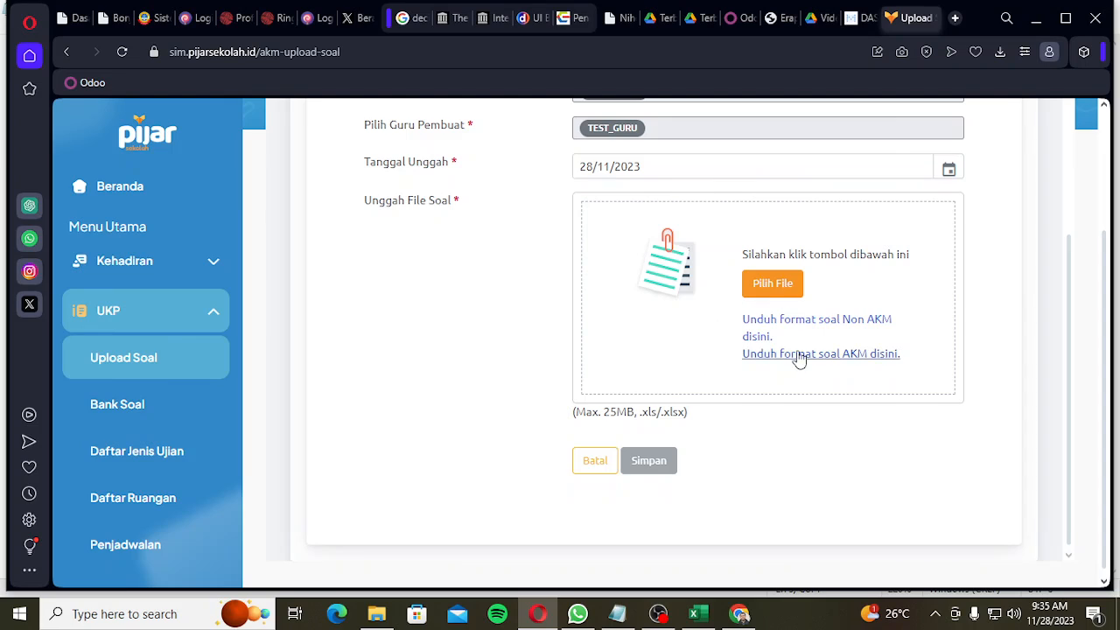
scroll(798, 361, up, 2)
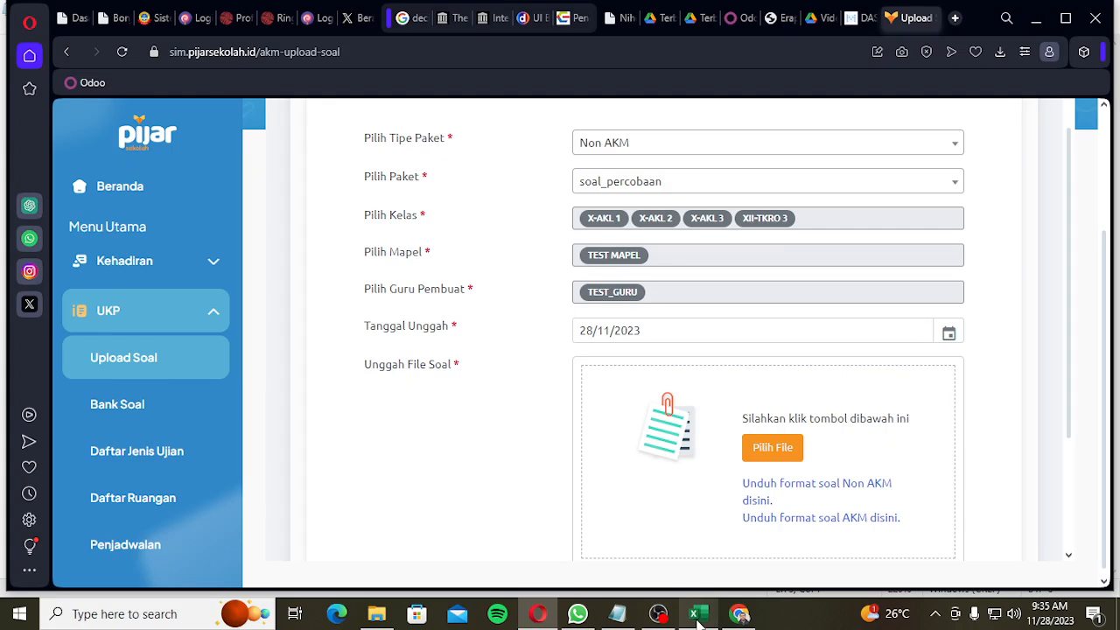
- Open the SOAL UJI COBA workbook from the Pijar folder in File Explorer and examine its columns through the answer keys and question rules
click(376, 614)
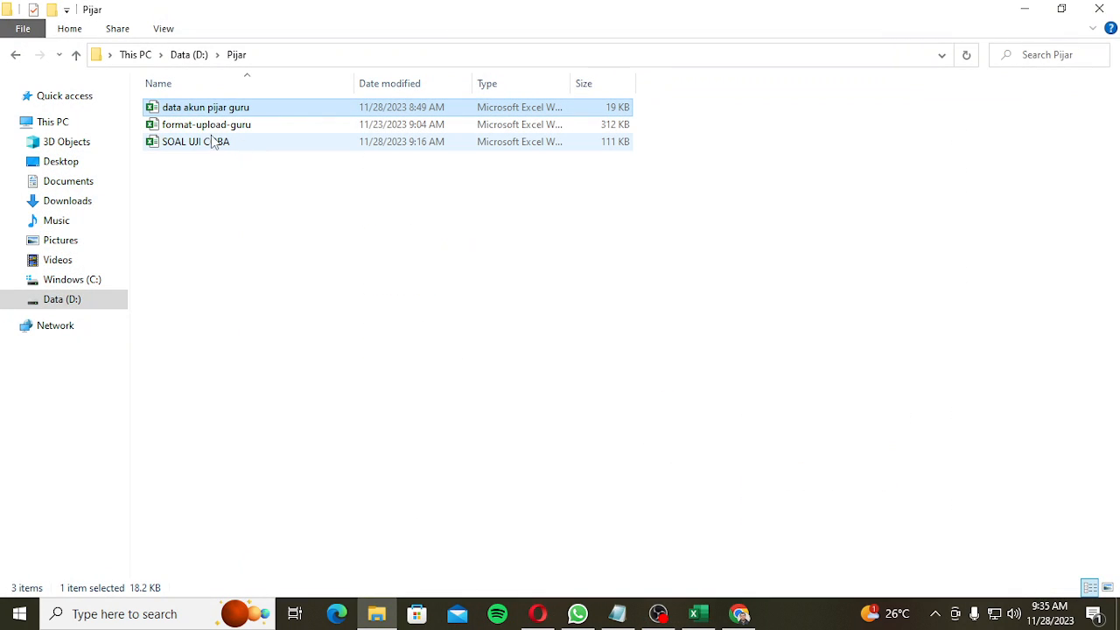
double_click(197, 147)
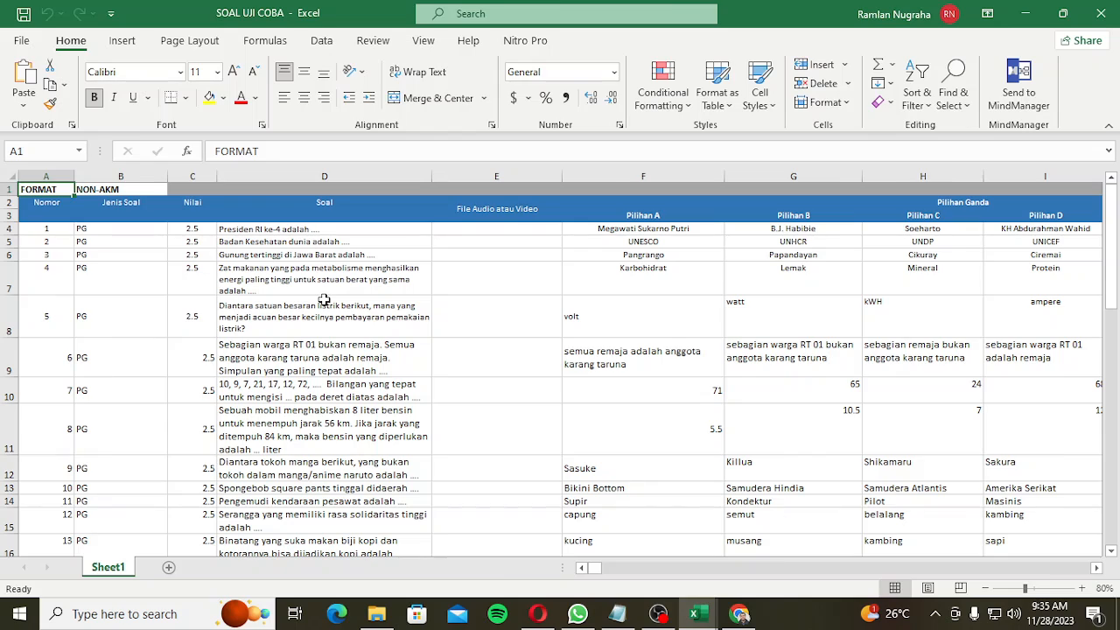
key(Right)
key(Left)
key(Right)
key(ctrl+b)
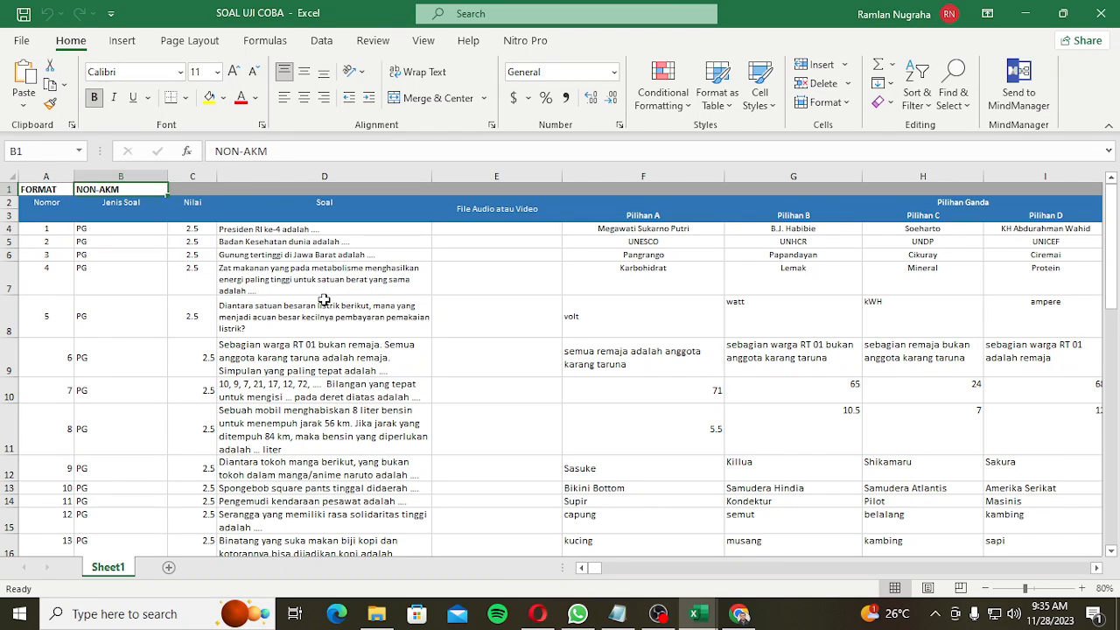
key(Right)
key(Right)
key(Right)
key(Right)
key(Right)
key(Right)
key(Right)
key(Right)
key(Right)
key(Right)
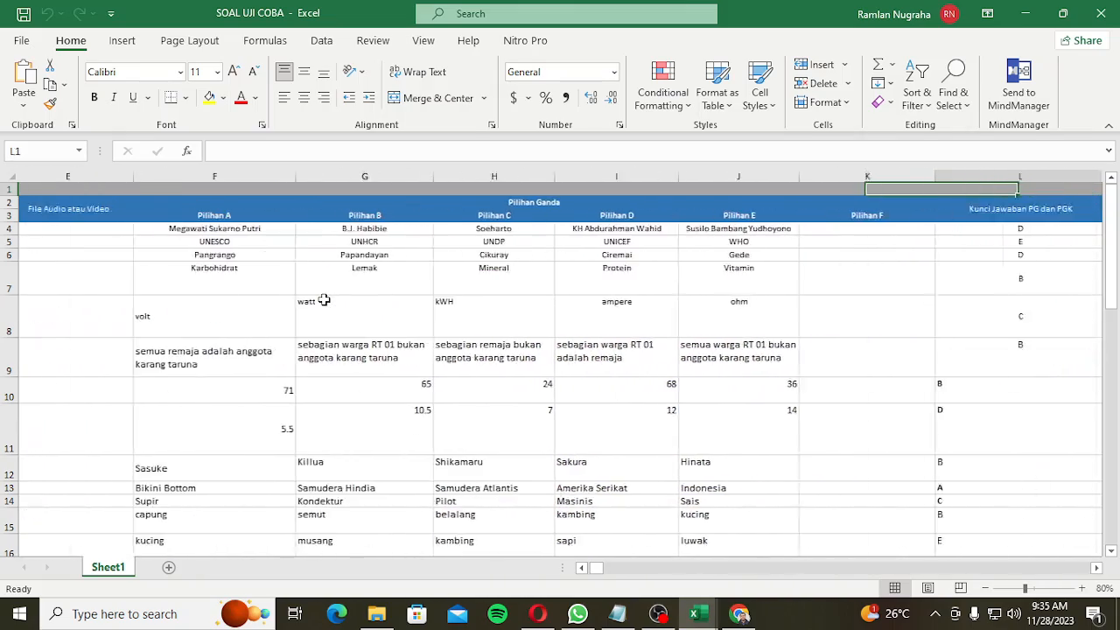
key(Right)
key(Right)
key(Right)
key(Left)
key(Left)
key(Left)
key(Left)
key(Left)
key(Left)
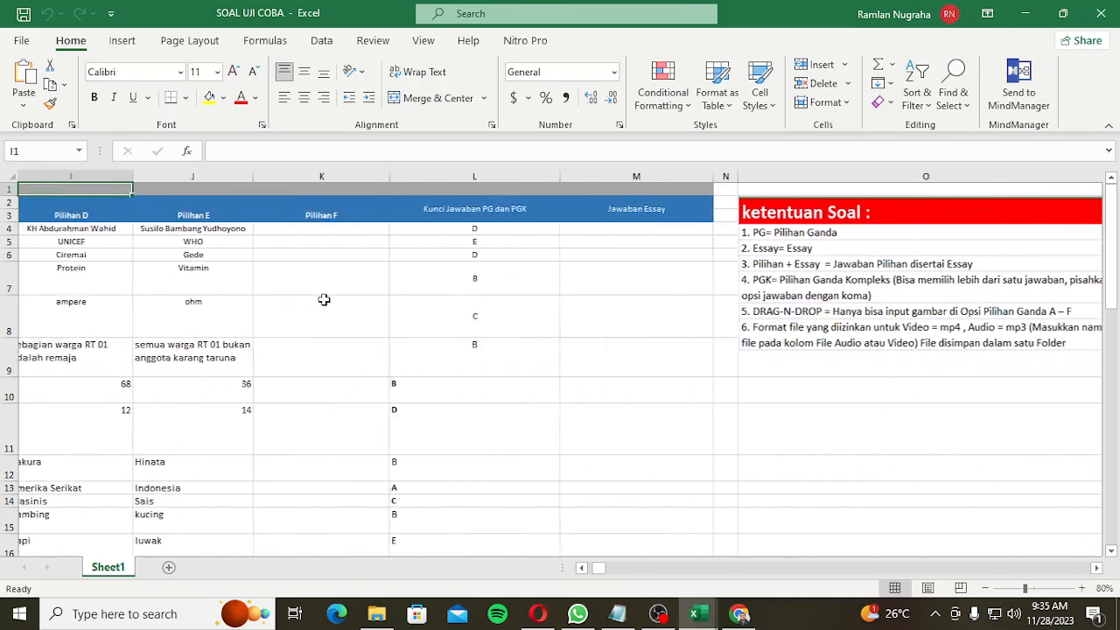
key(Left)
key(Left)
key(Left)
key(Left)
key(Left)
key(Left)
key(Left)
key(Left)
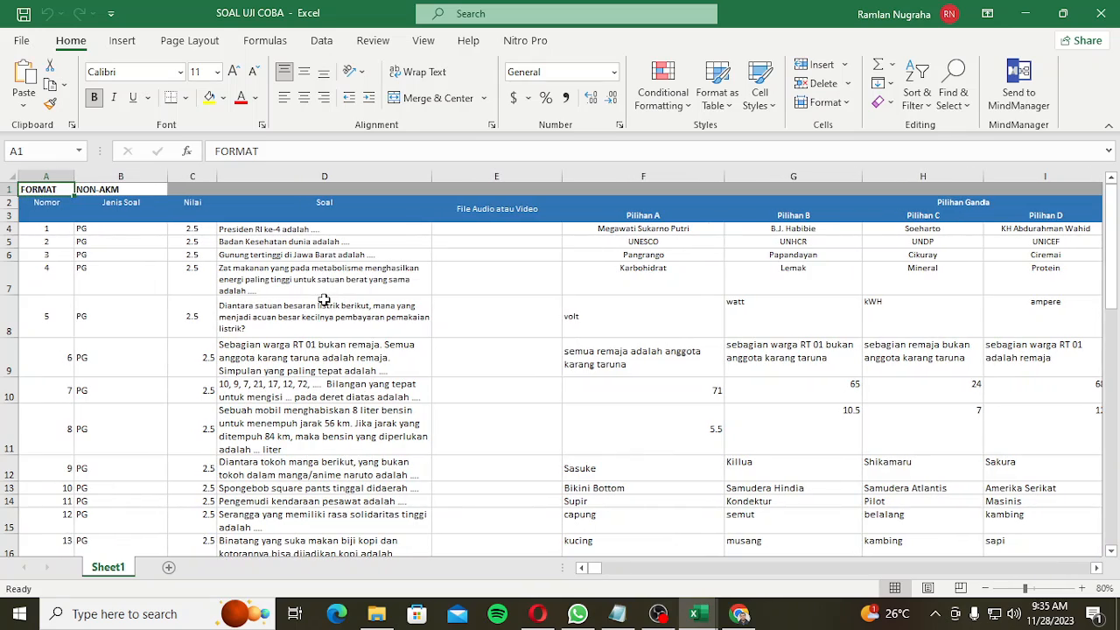
- Look down the question rows, close the SOAL UJI COBA workbook and minimize the remaining Excel window
scroll(329, 304, down, 20)
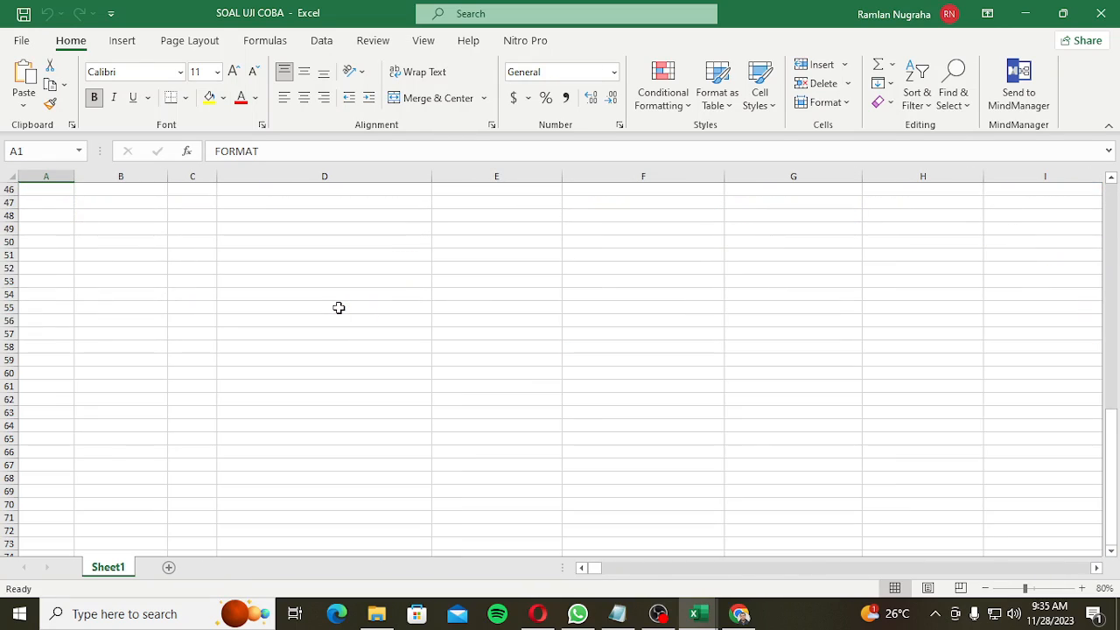
scroll(338, 307, up, 20)
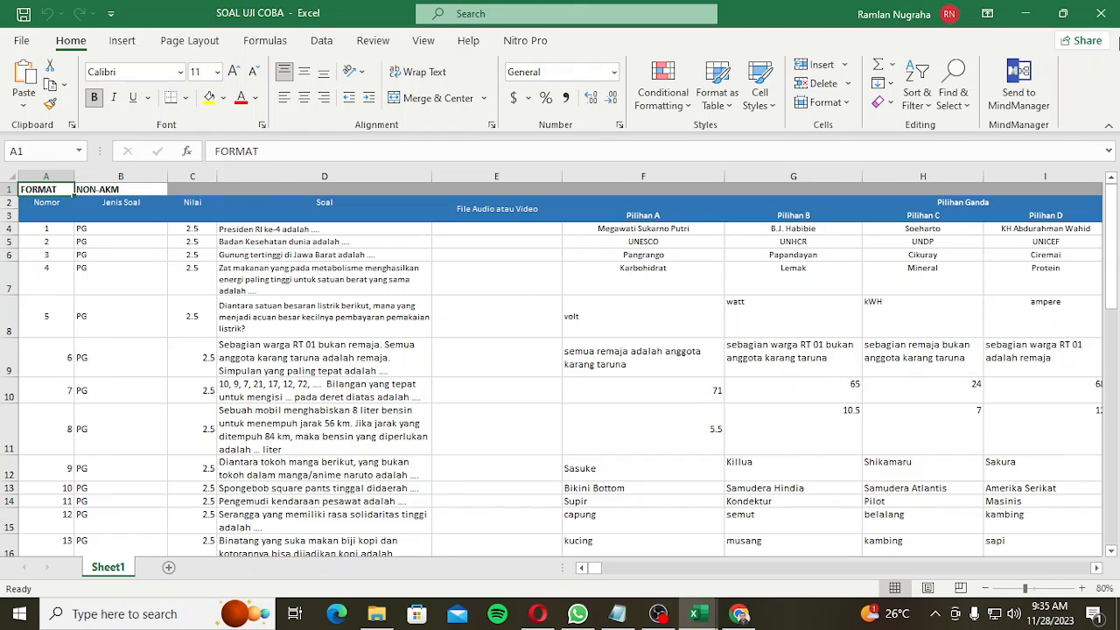
click(1101, 20)
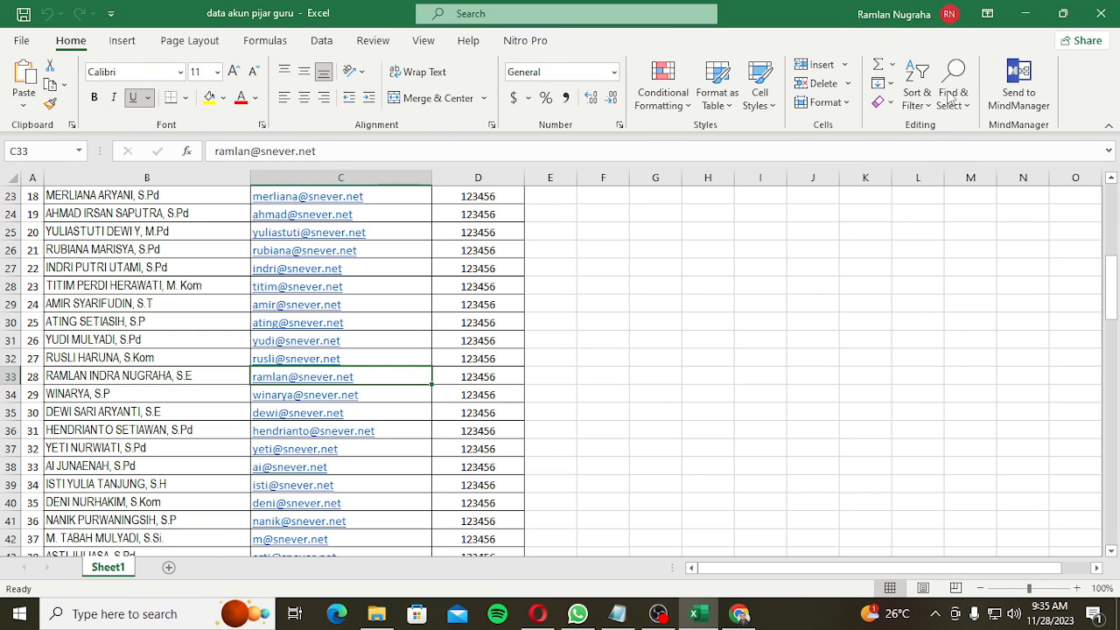
click(1038, 15)
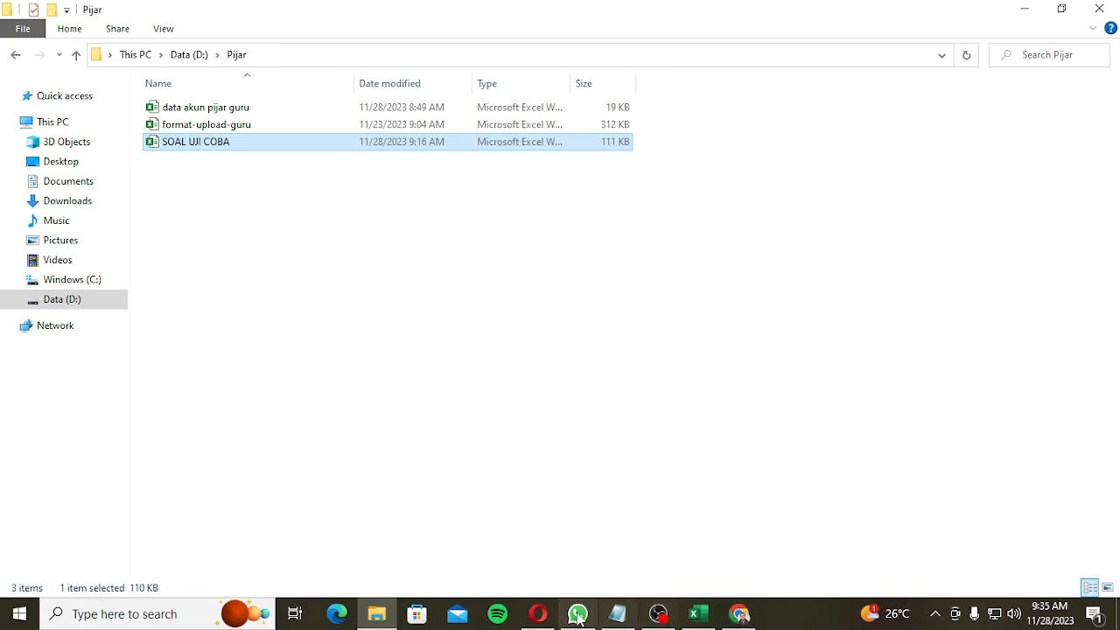
- In Opera, attach SOAL UJI COBA from the Pijar folder on Data (D:) as the question file and save the upload
click(537, 614)
click(772, 452)
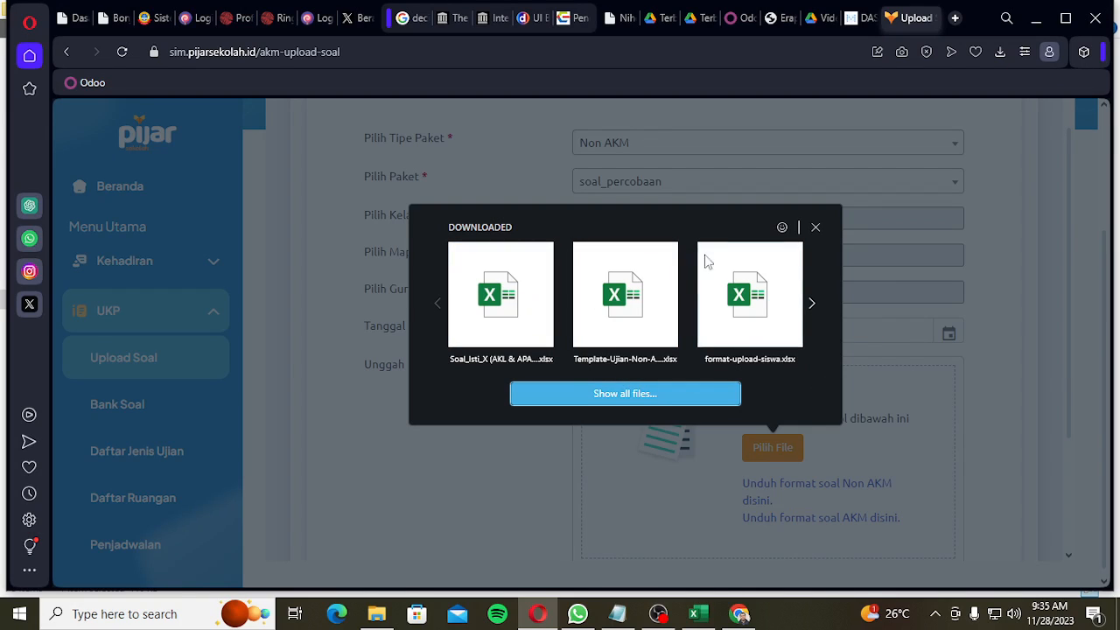
click(641, 397)
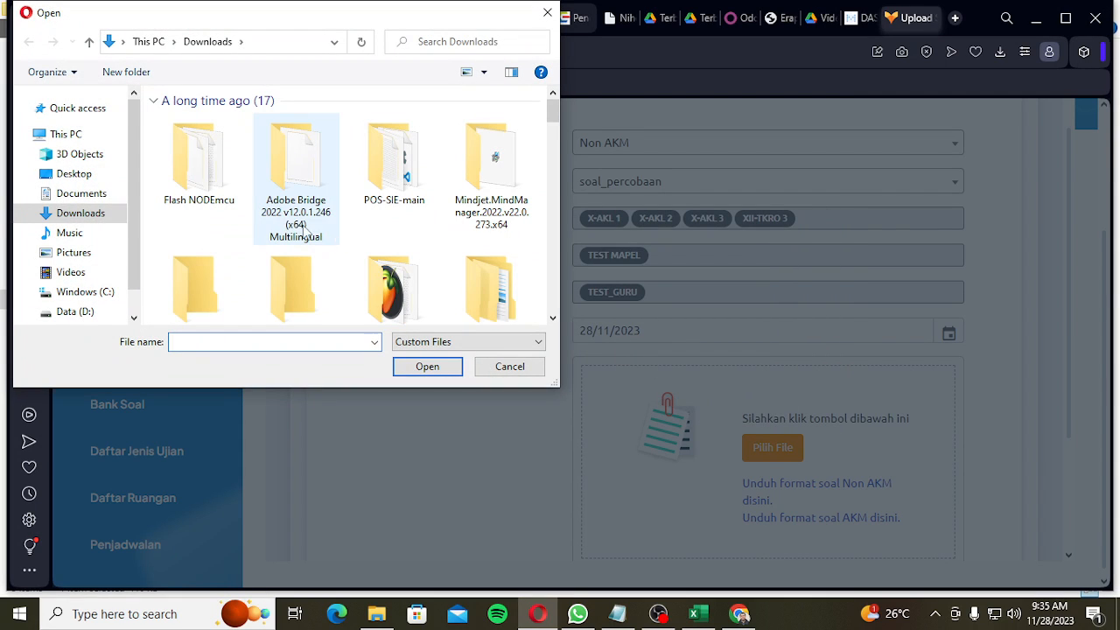
click(87, 312)
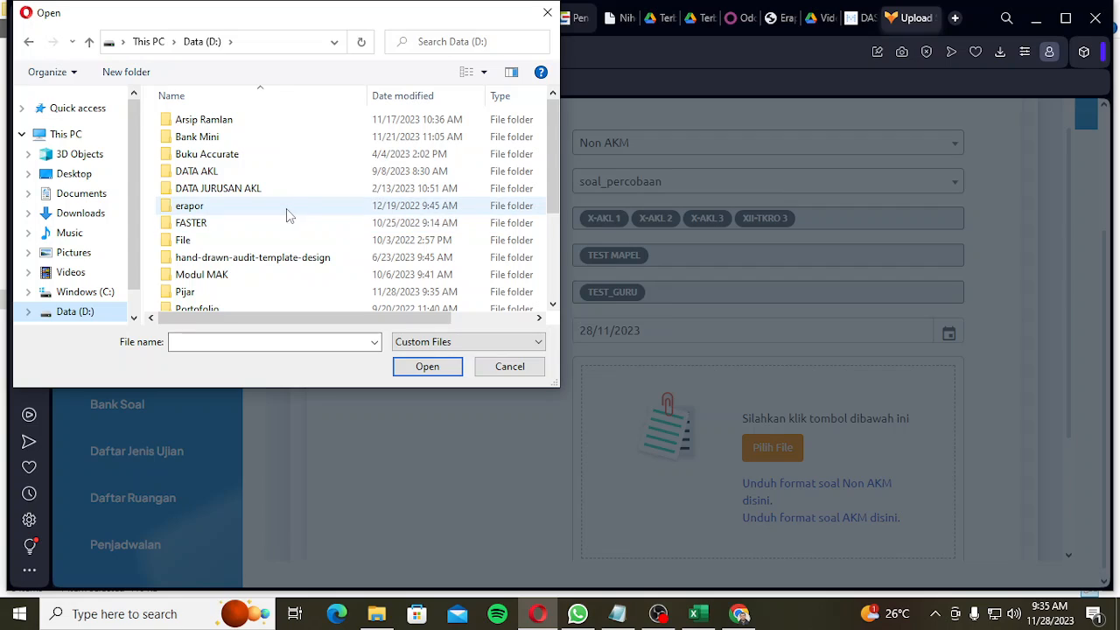
scroll(267, 226, down, 3)
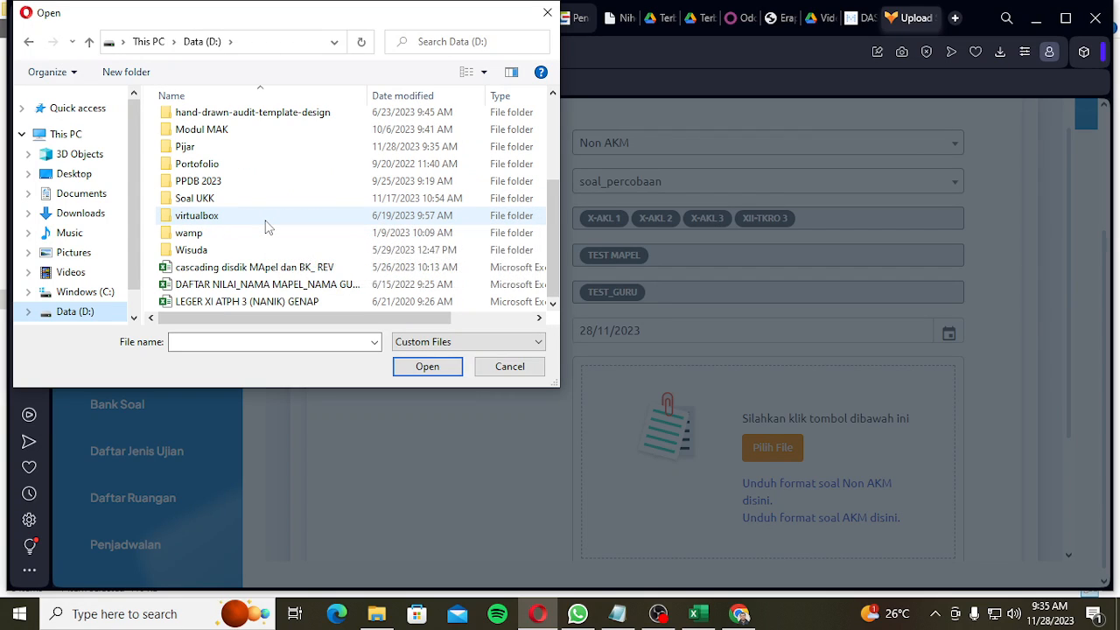
double_click(232, 151)
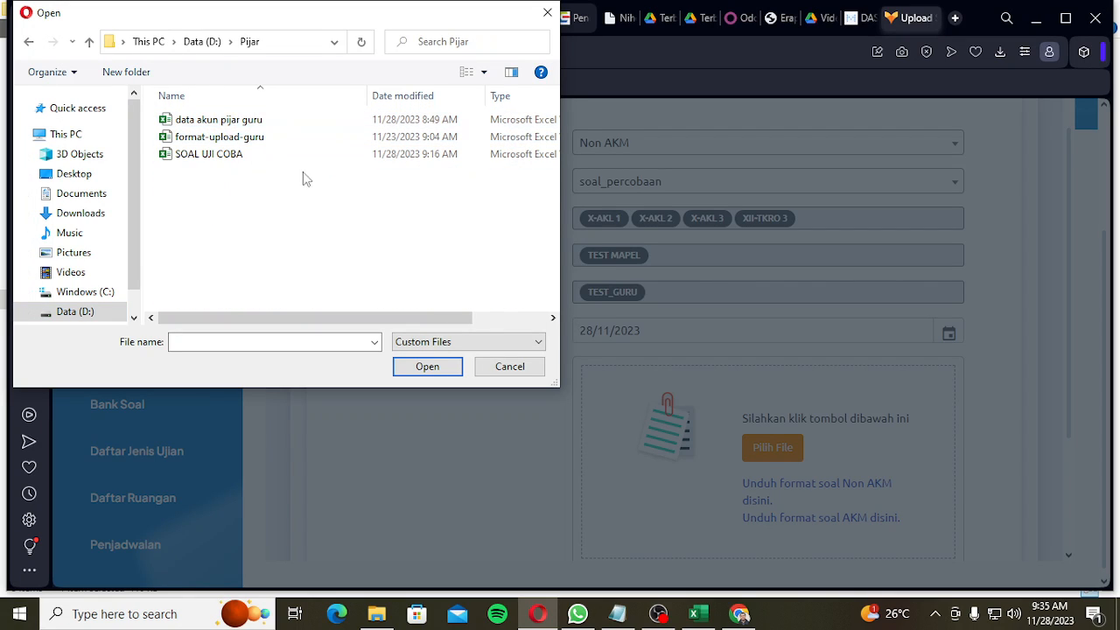
click(226, 158)
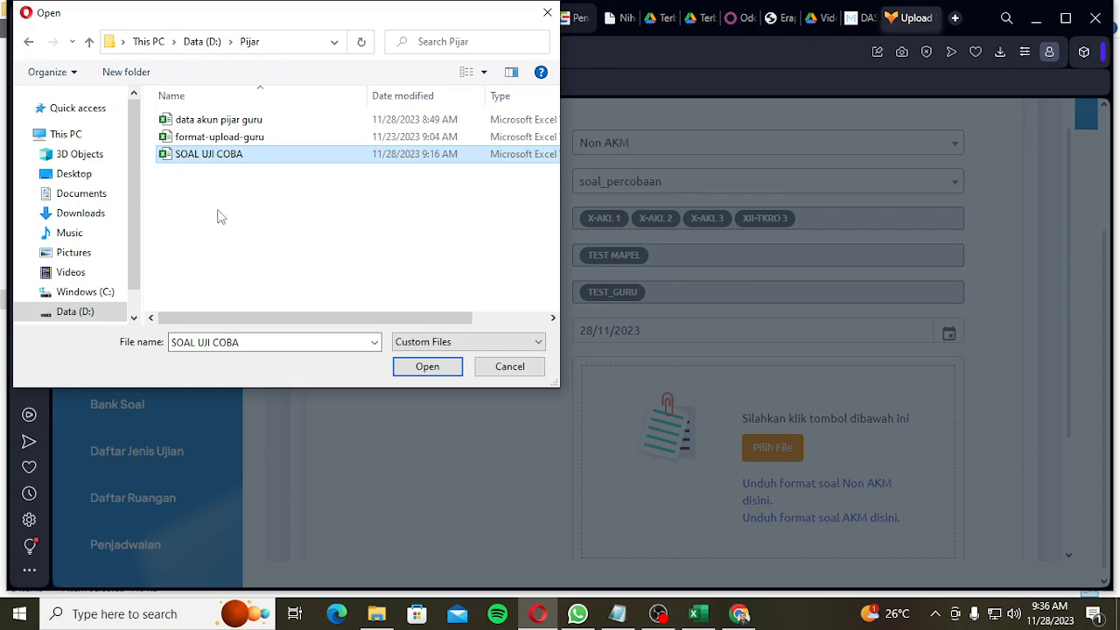
click(427, 368)
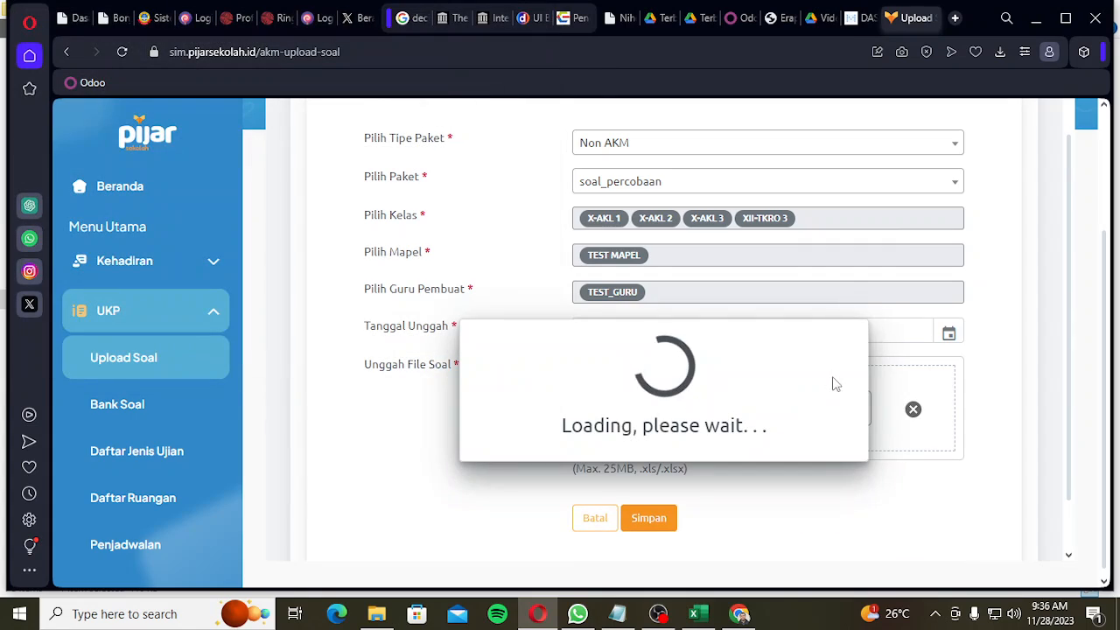
click(648, 521)
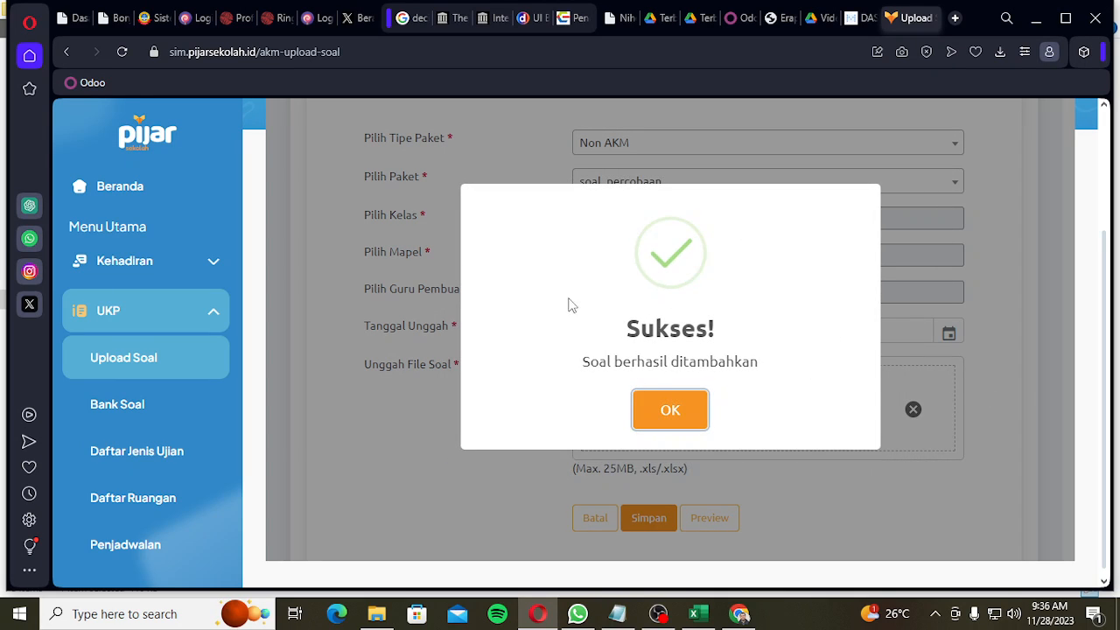
click(670, 411)
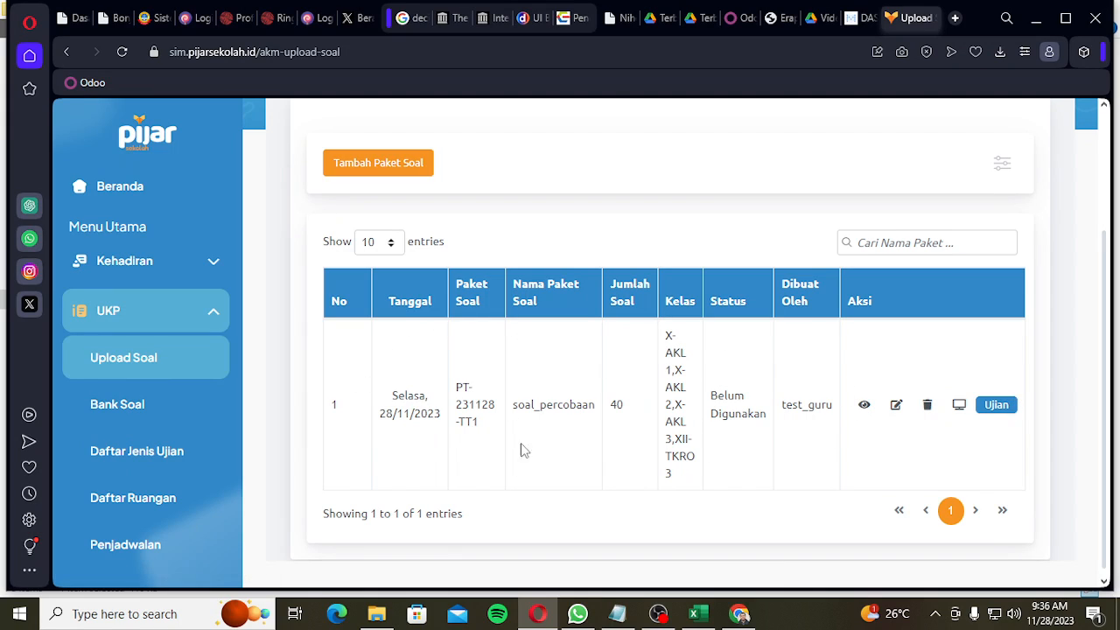
- View the questions in the soal_percobaan package and set the list to show 100 entries
click(864, 406)
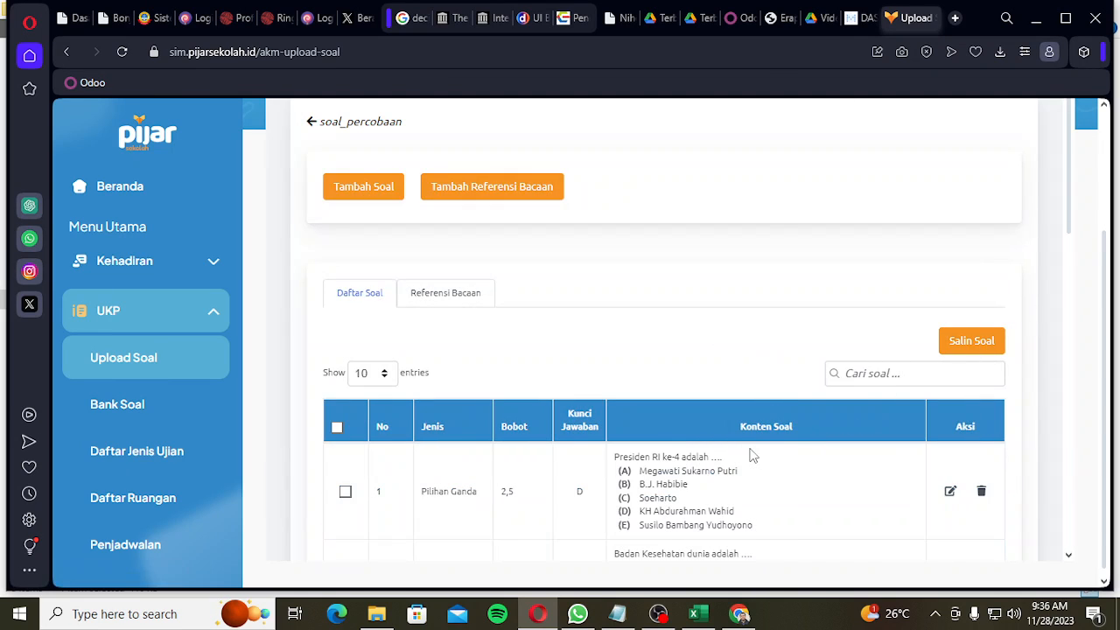
scroll(612, 398, down, 3)
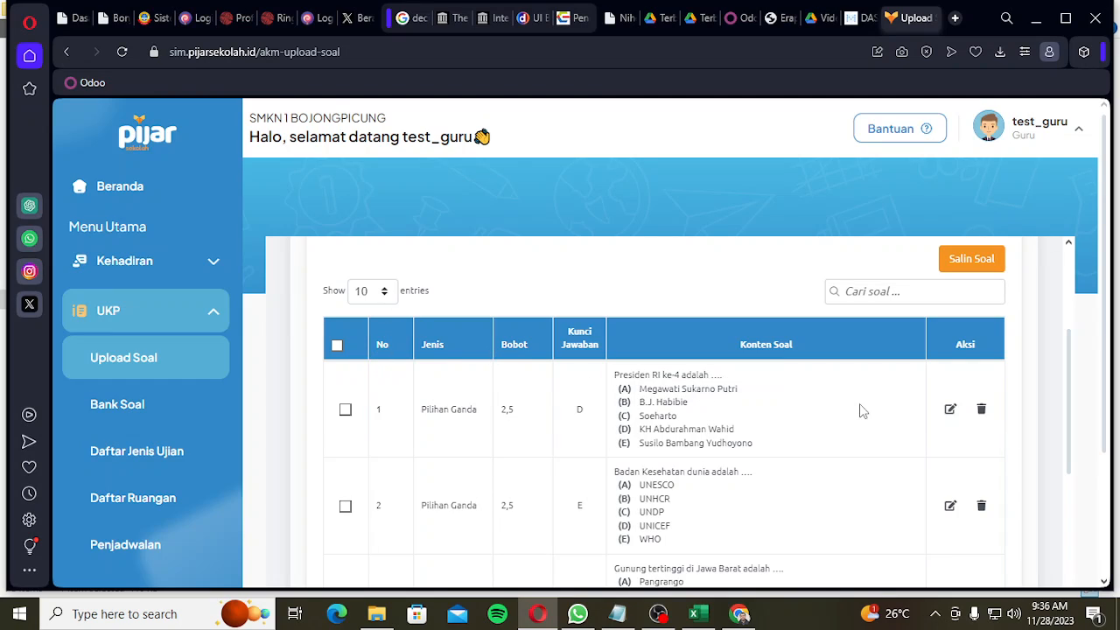
click(381, 296)
click(371, 354)
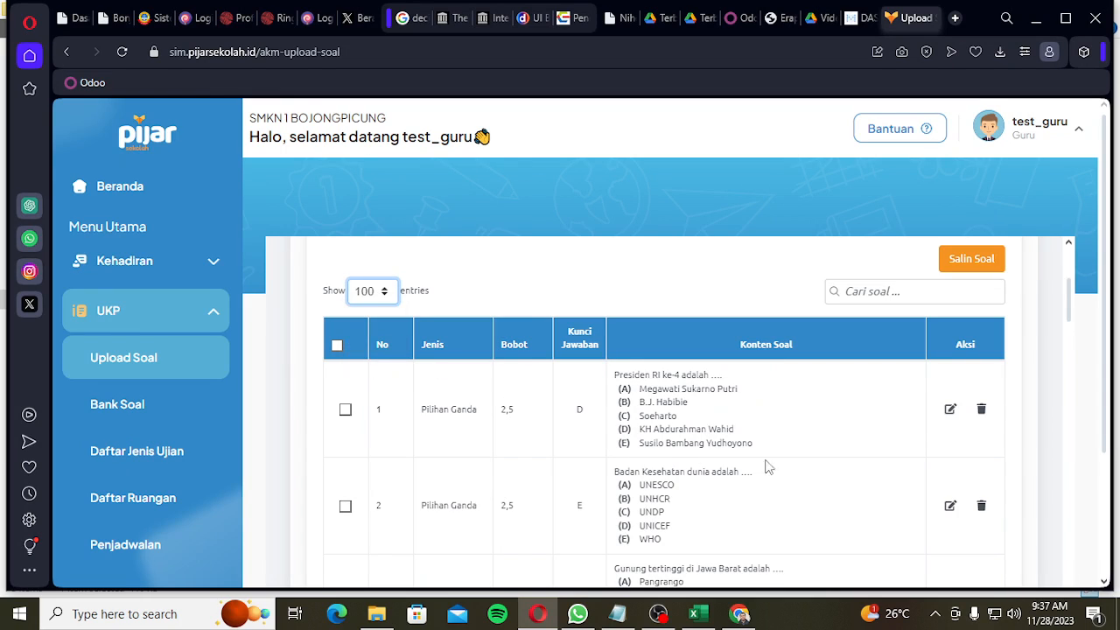
- Review the questions, weights and answer keys in the soal_percobaan package from the first entry through question 40
scroll(796, 427, down, 4)
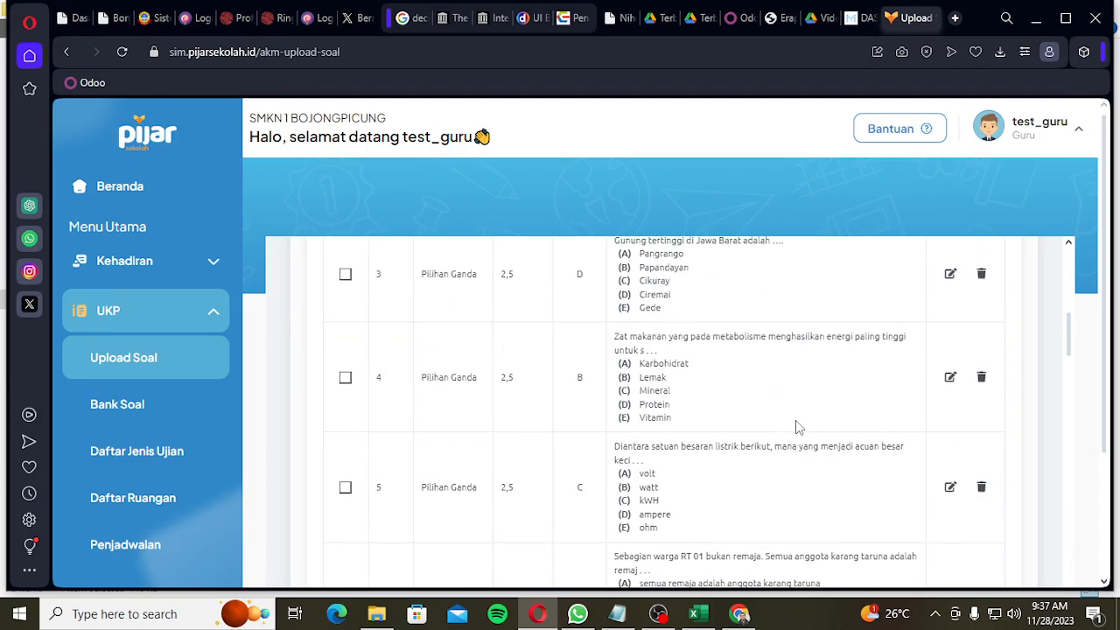
scroll(801, 425, down, 15)
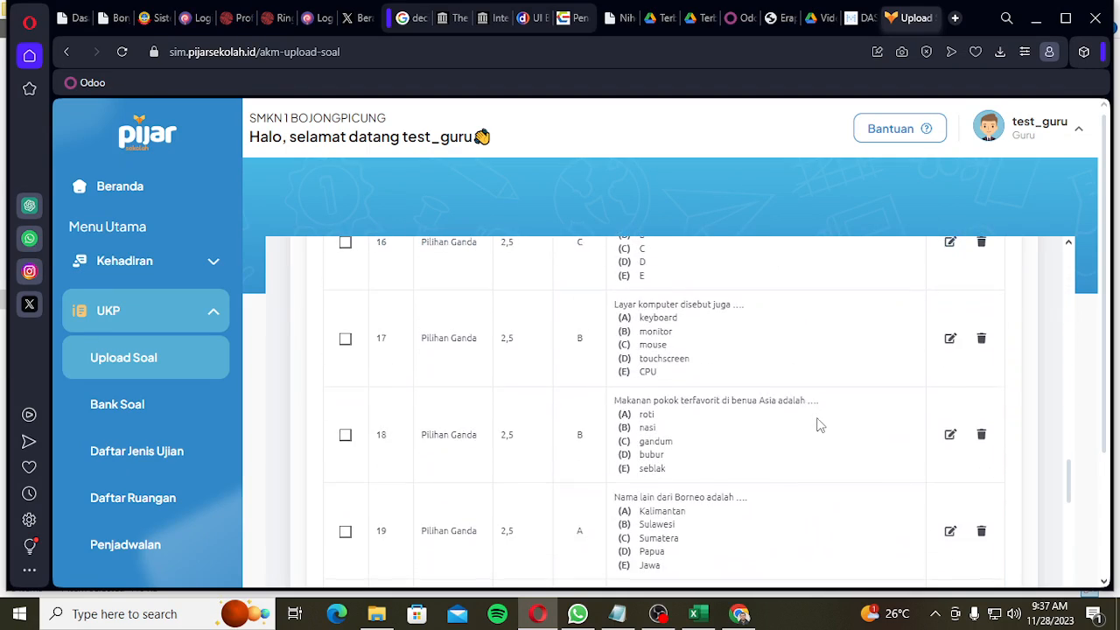
scroll(820, 424, down, 20)
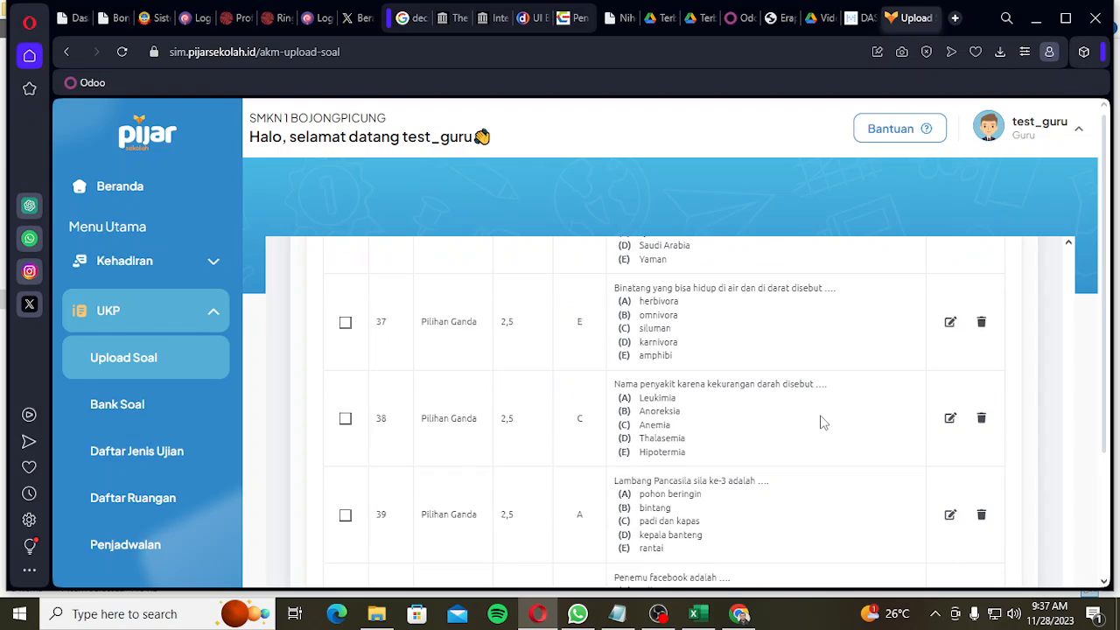
scroll(822, 423, down, 3)
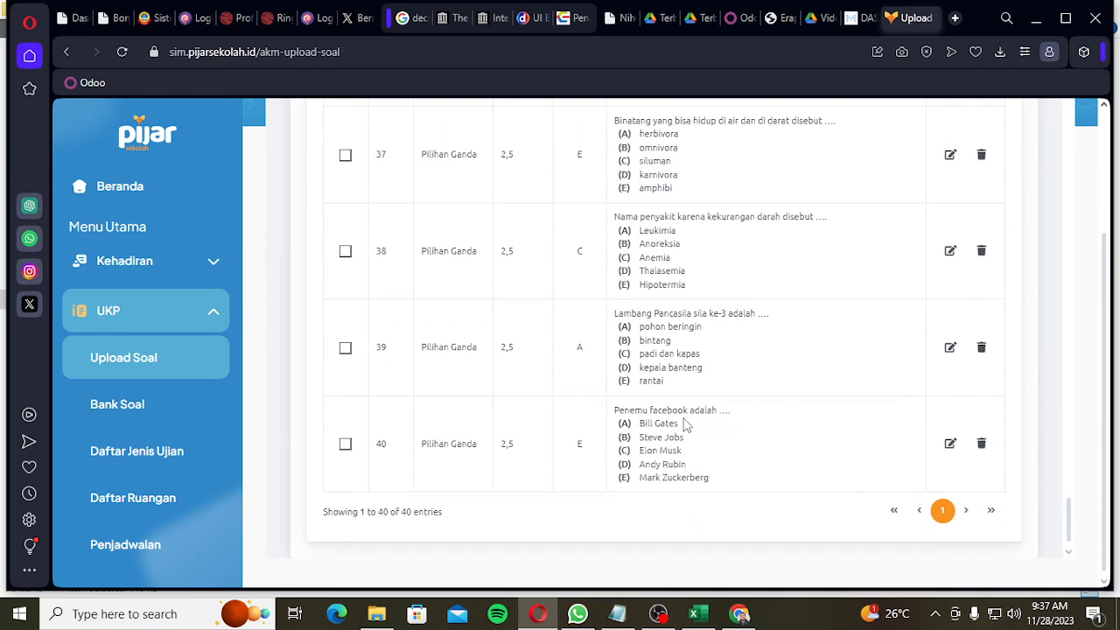
scroll(687, 424, up, 20)
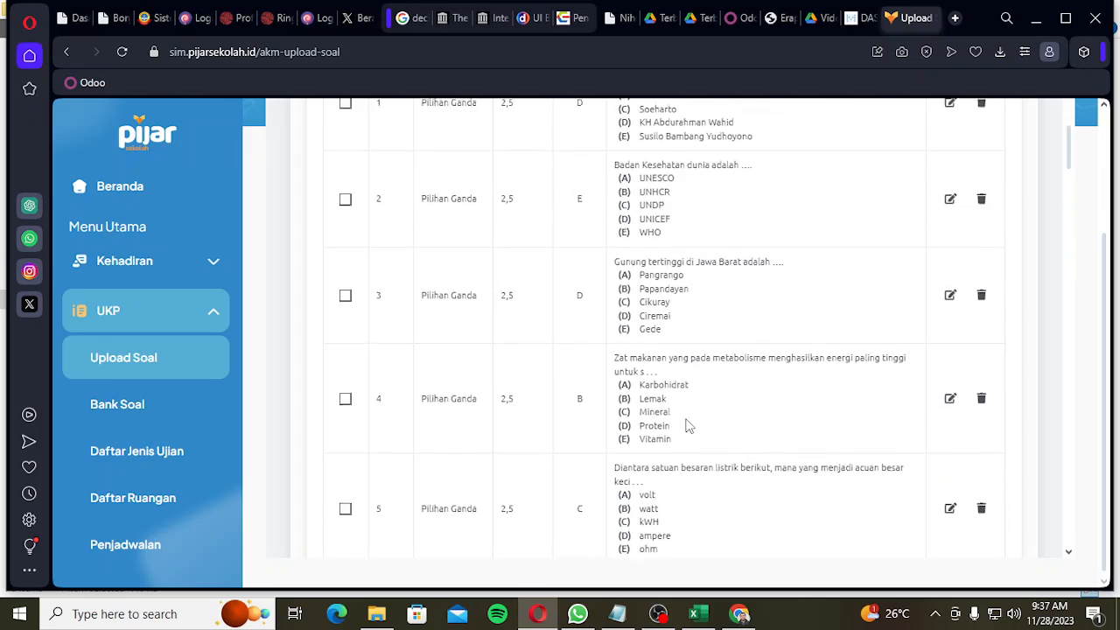
scroll(686, 425, up, 4)
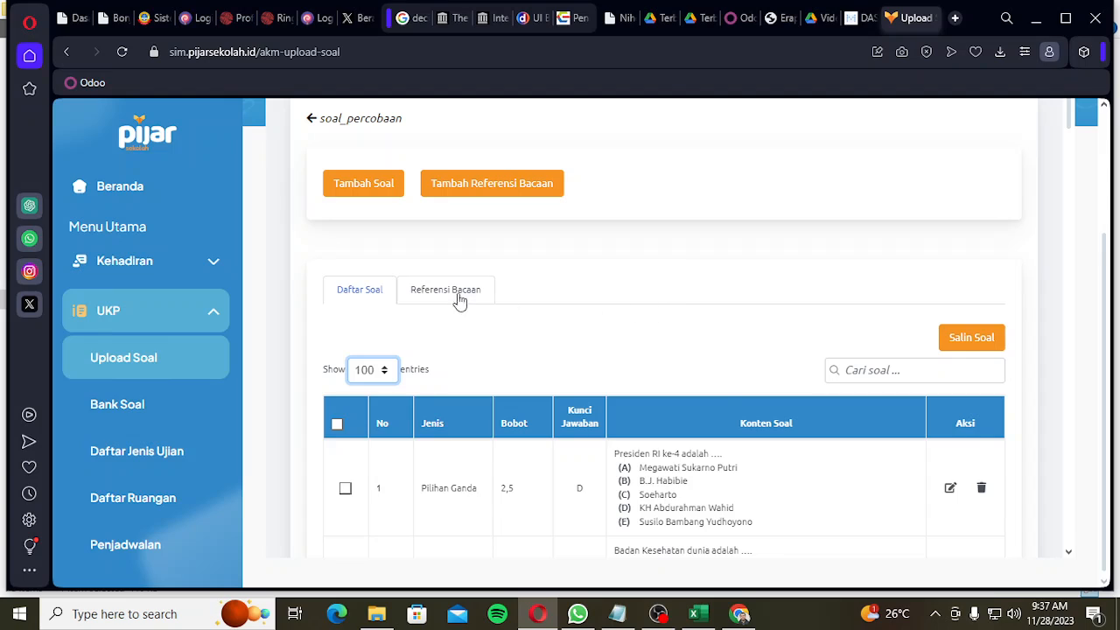
- Return to the UKP Upload Soal form and choose Non AKM as the package type
click(135, 322)
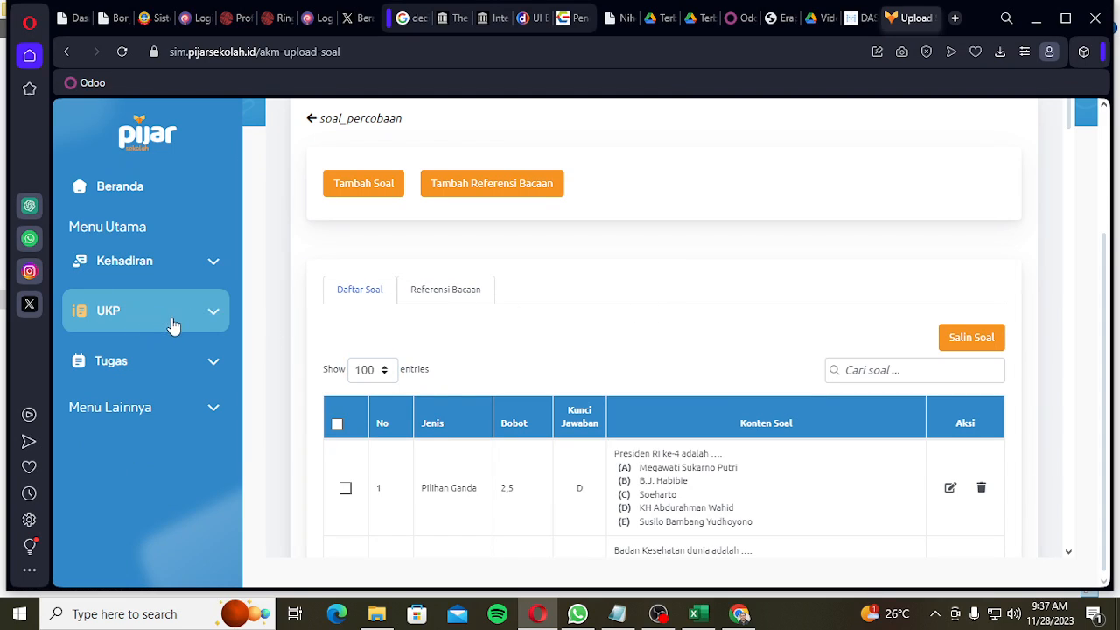
click(163, 320)
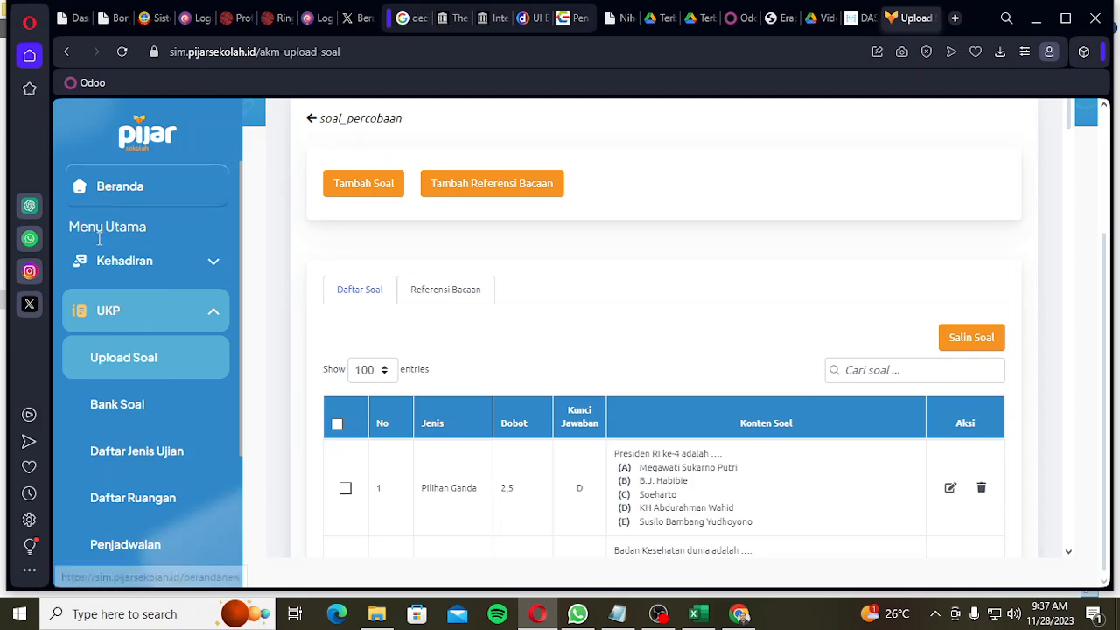
click(94, 371)
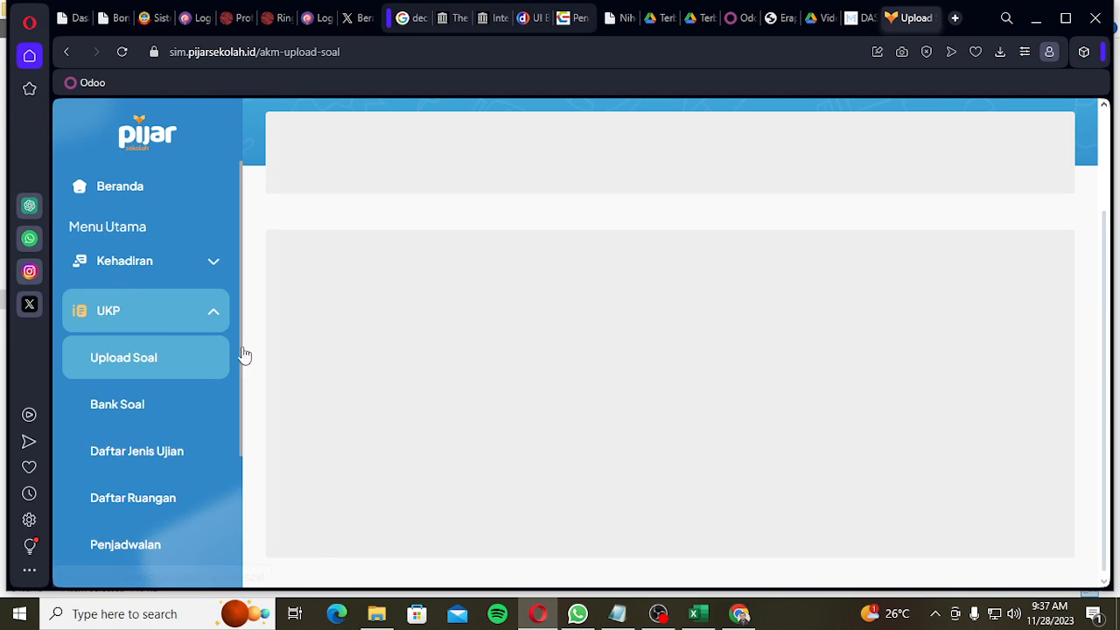
scroll(835, 383, up, 2)
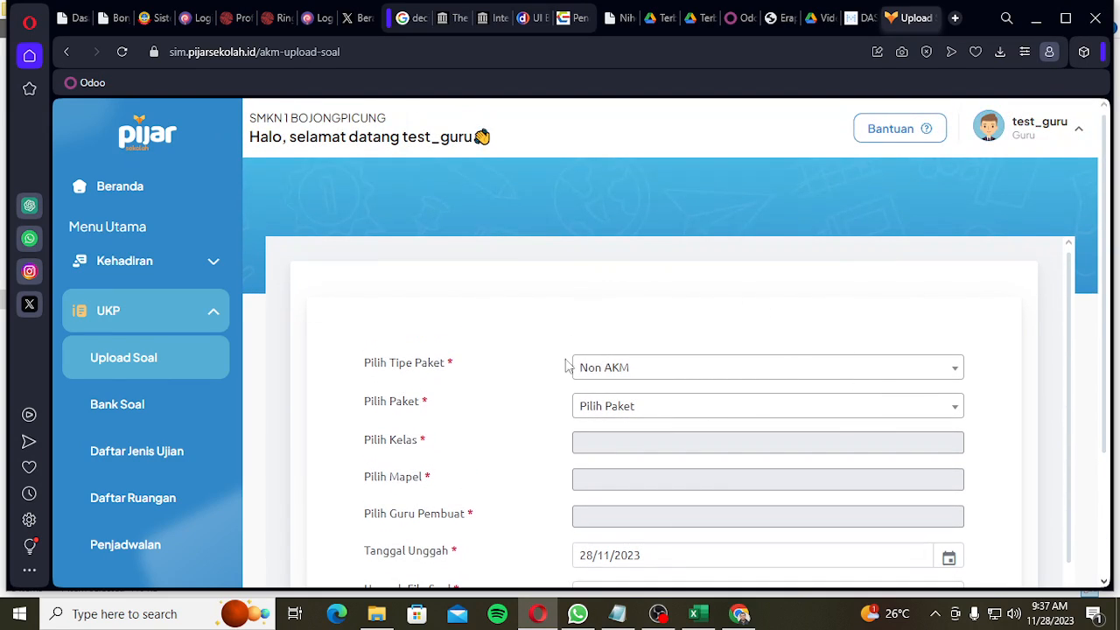
click(624, 375)
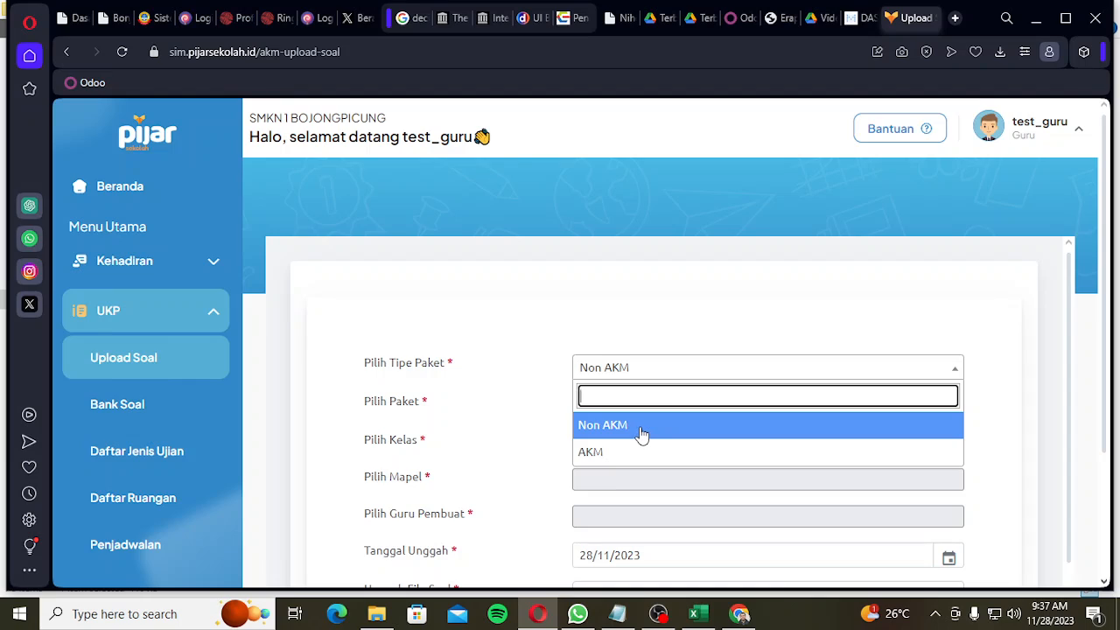
click(642, 435)
- Look over the Pilih Paket choices and the remaining upload fields down to the question file section, leaving the package unselected
click(620, 409)
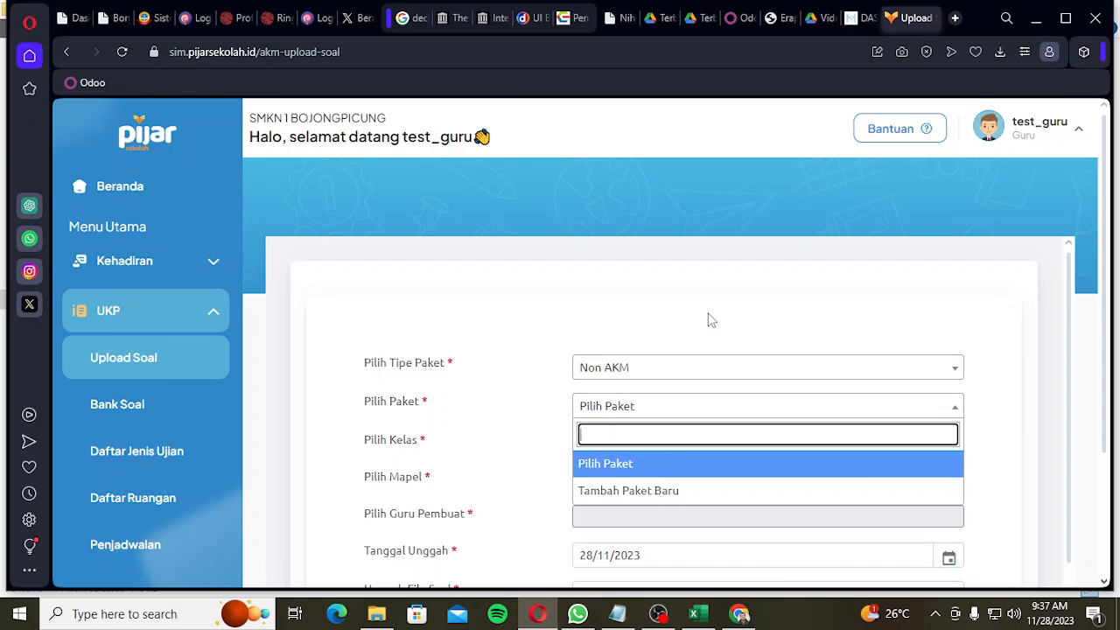
click(829, 313)
scroll(629, 406, down, 1)
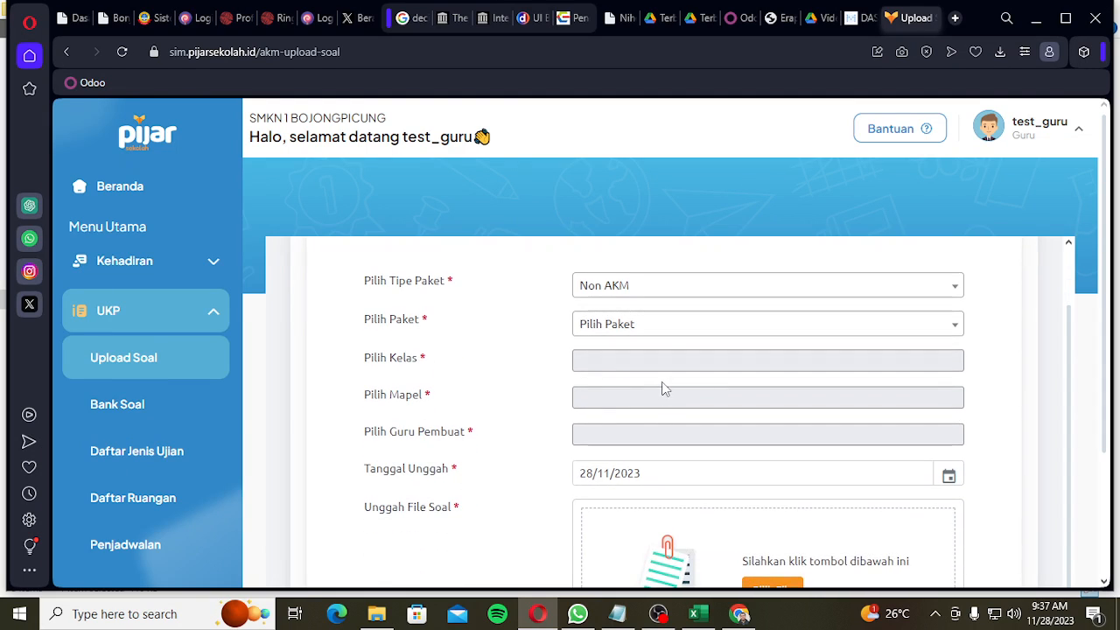
click(648, 325)
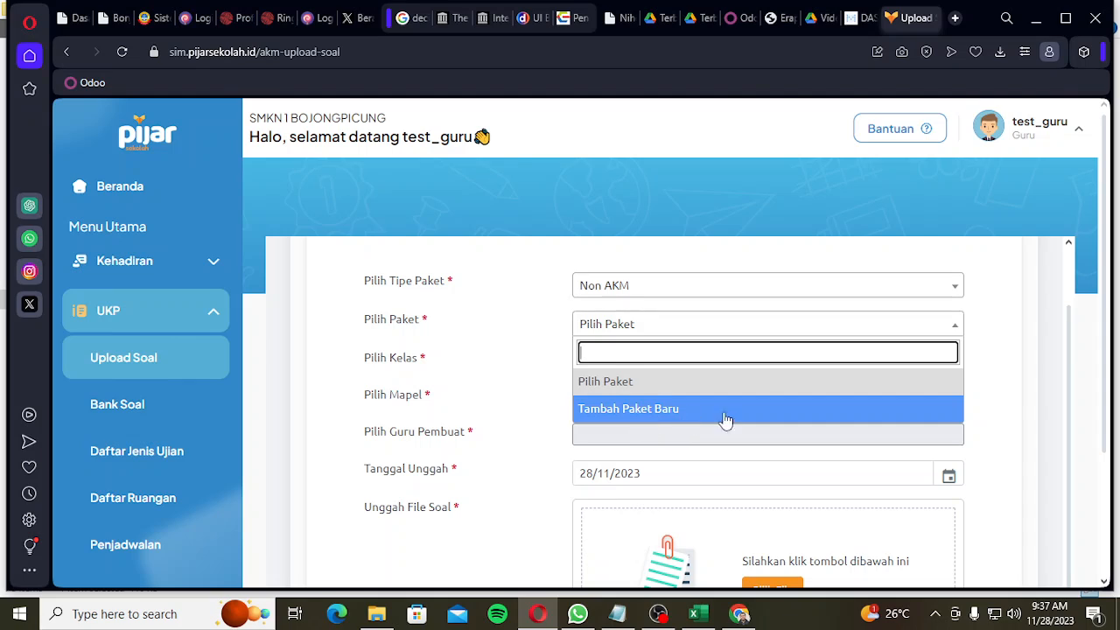
click(1018, 371)
scroll(847, 366, down, 2)
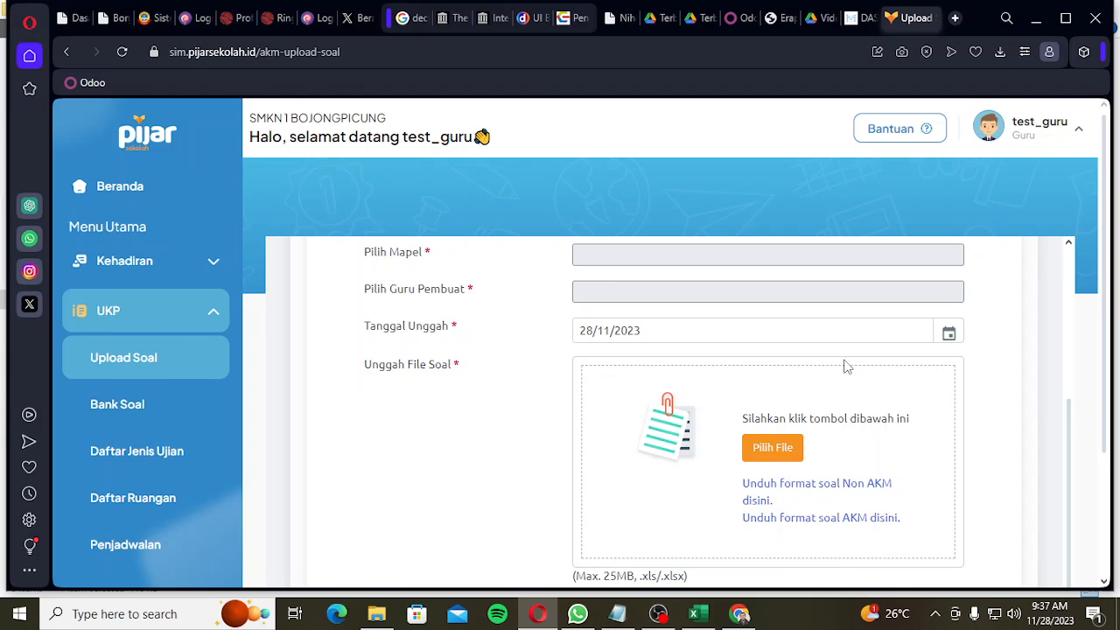
scroll(863, 398, up, 3)
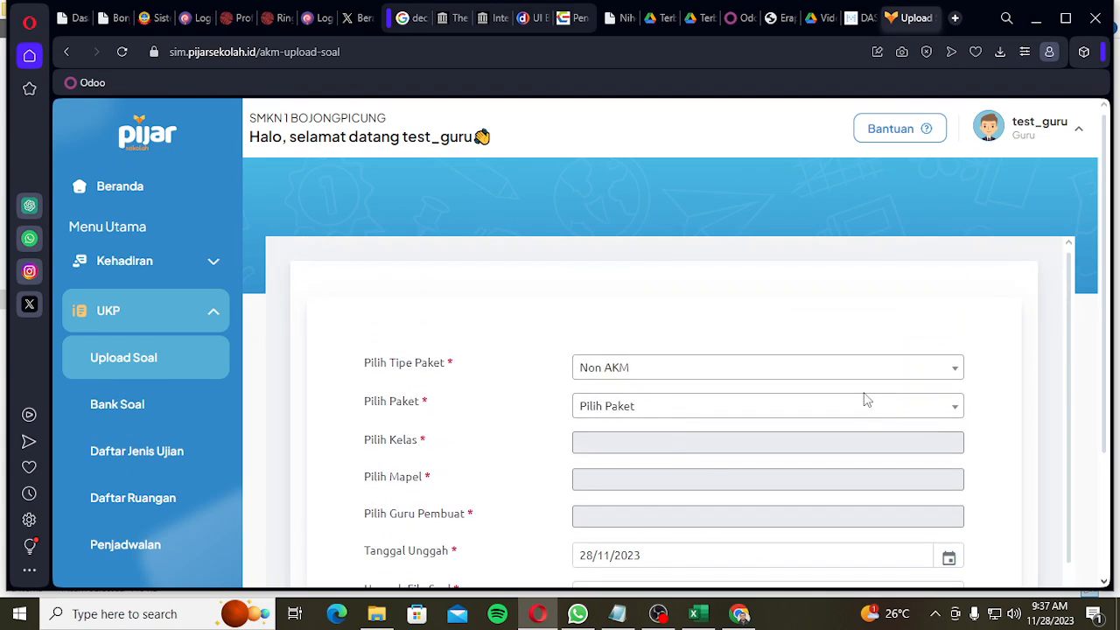
scroll(865, 399, down, 3)
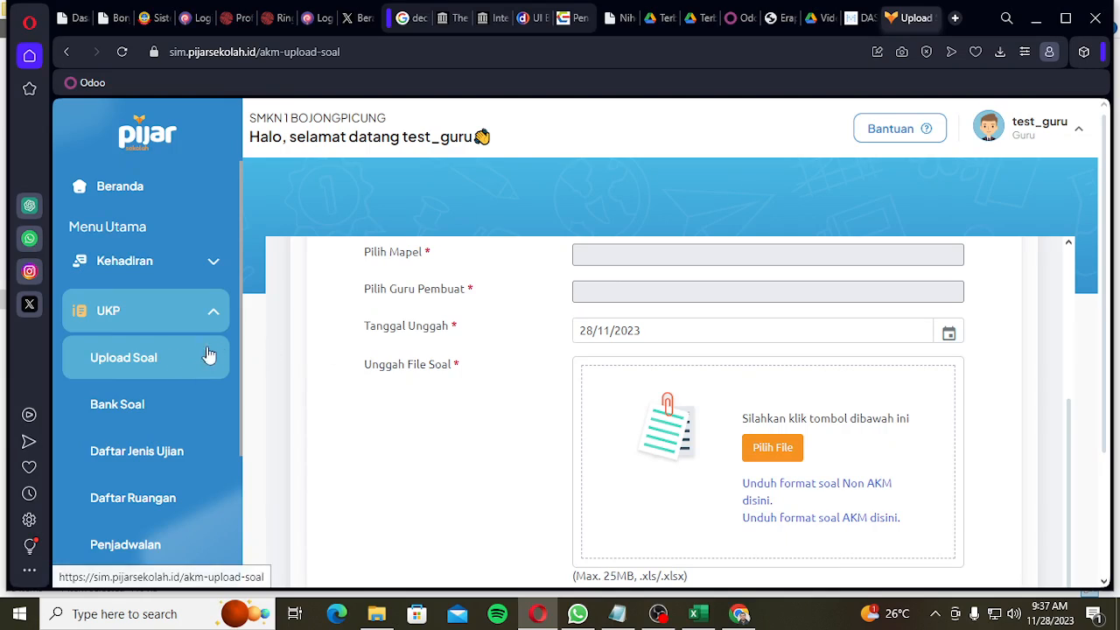
- Open the UKP Bank Soal page and examine the soal_percobaan package's entry and its available actions
click(155, 315)
click(140, 320)
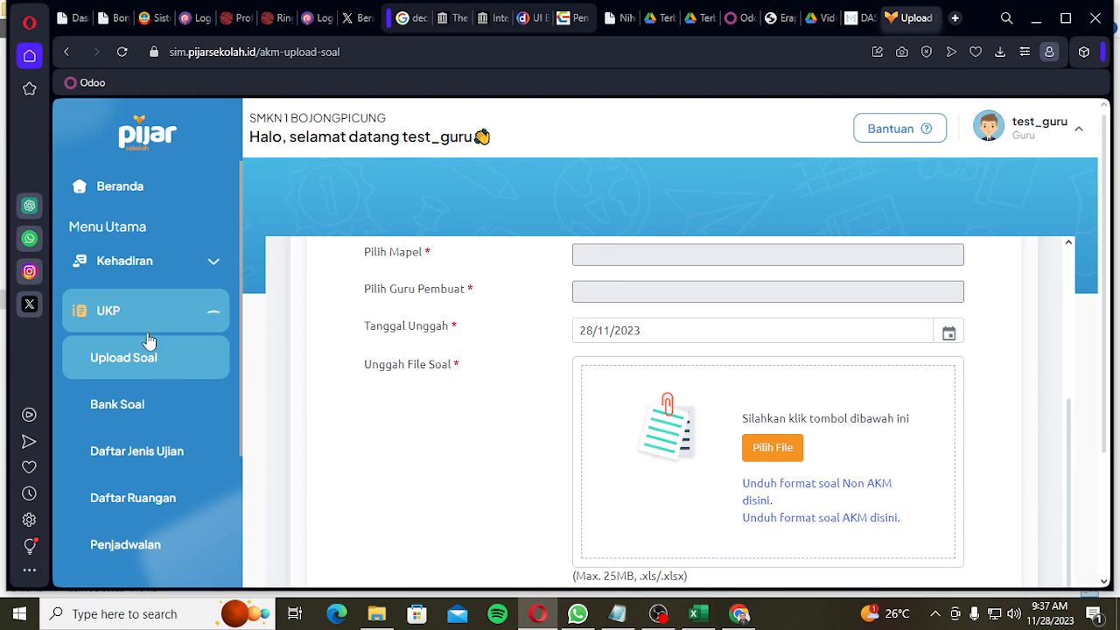
click(163, 410)
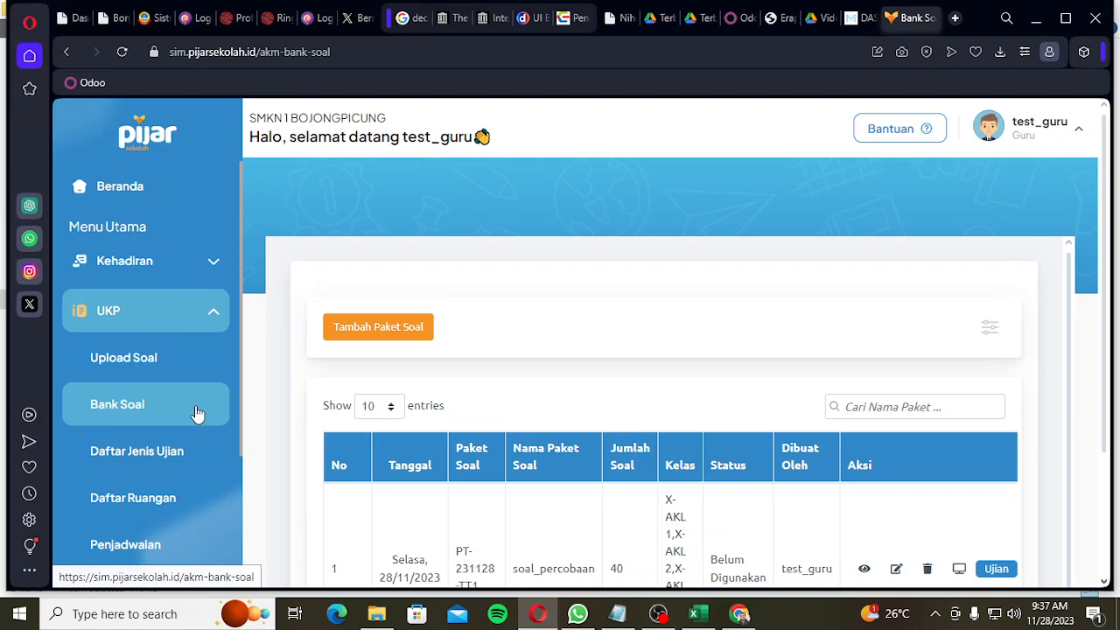
scroll(175, 368, down, 1)
scroll(625, 428, down, 2)
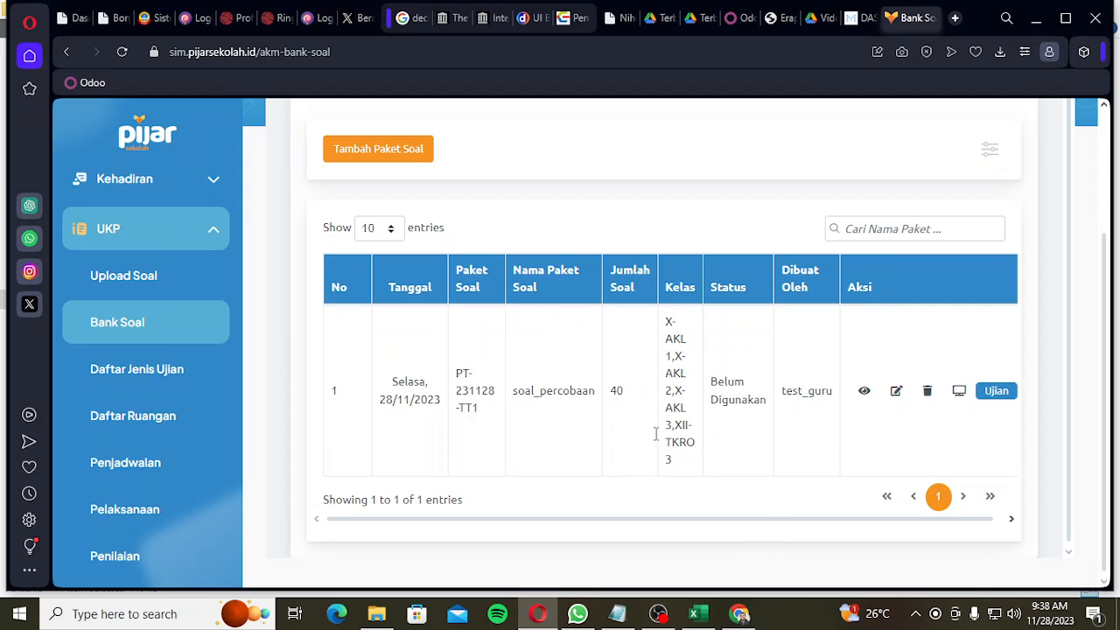
click(658, 614)
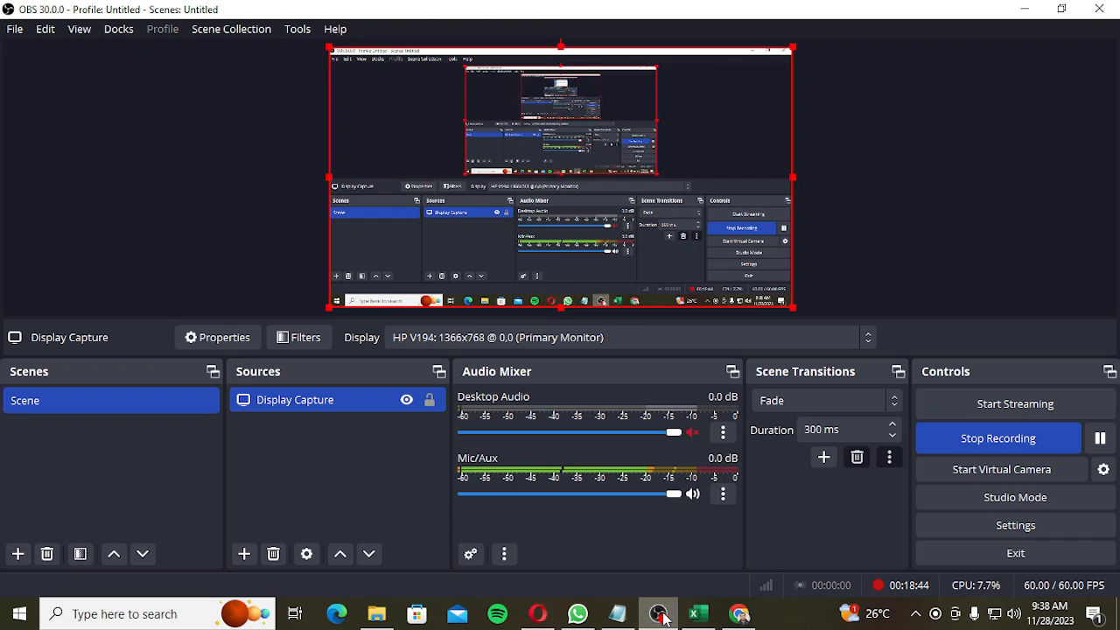